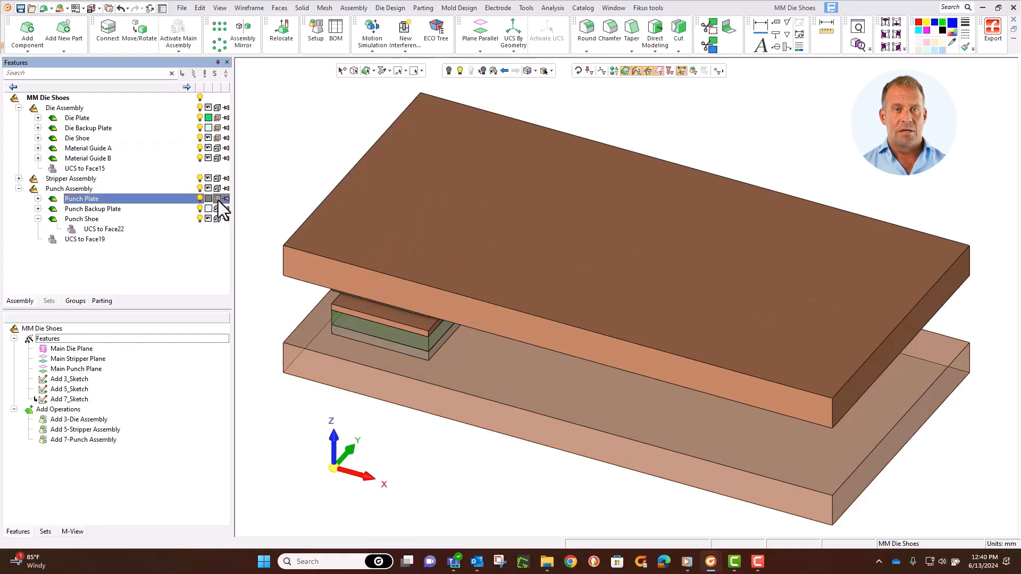
- Make the Punch Backup Plate and the Punch Shoe transparent
{"action": "left_click", "coordinate": [216, 209]}
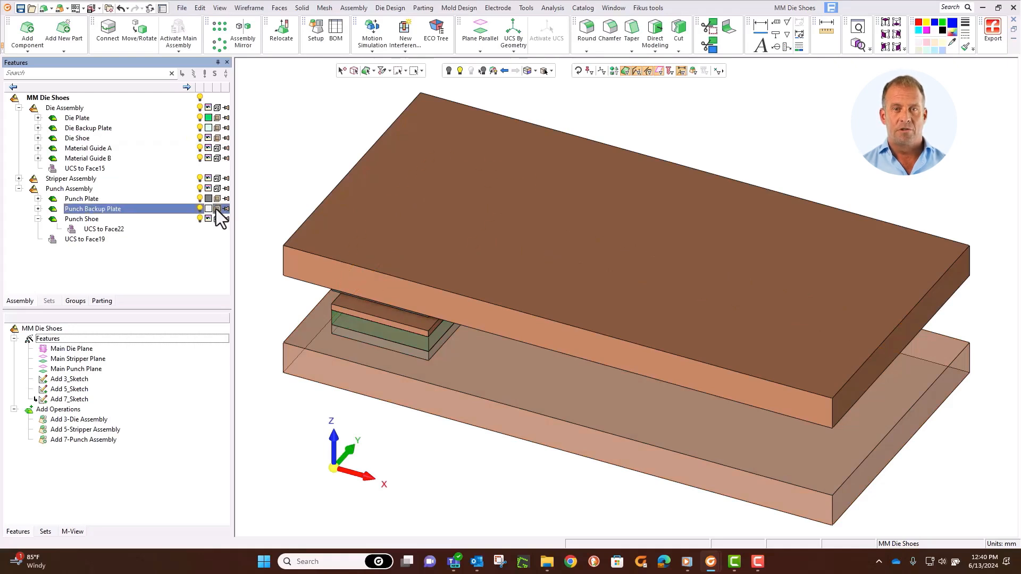
{"action": "left_click", "coordinate": [216, 216]}
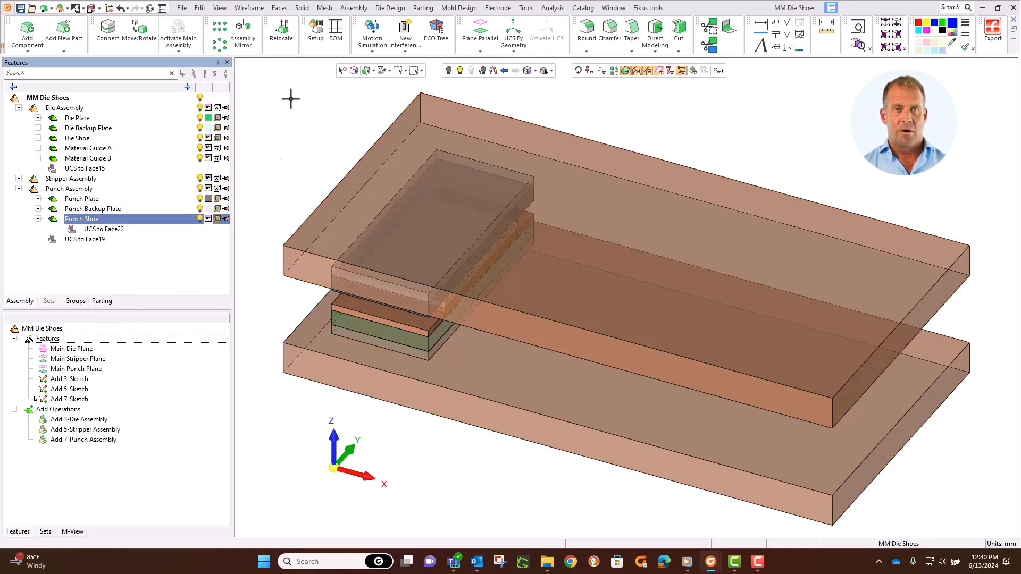
- Set the strip layout bounding data to width 350, length 1250, Height Z+ 25 and Height Z- 25, with thickness 5, and apply
{"action": "left_click", "coordinate": [316, 31]}
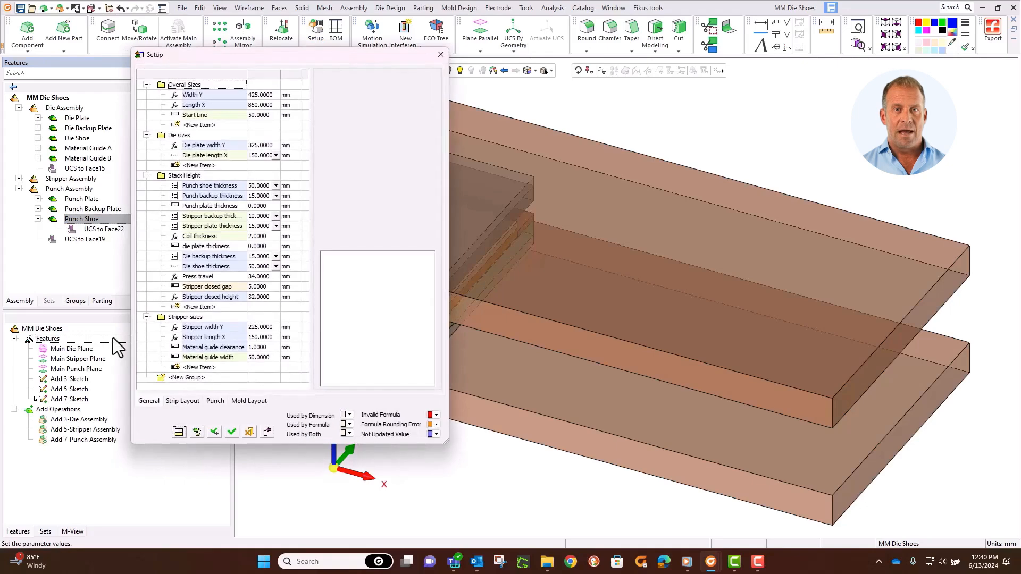
{"action": "left_click", "coordinate": [181, 402]}
{"action": "left_click", "coordinate": [192, 307]}
{"action": "left_click_drag", "start_coordinate": [193, 307], "coordinate": [167, 304]}
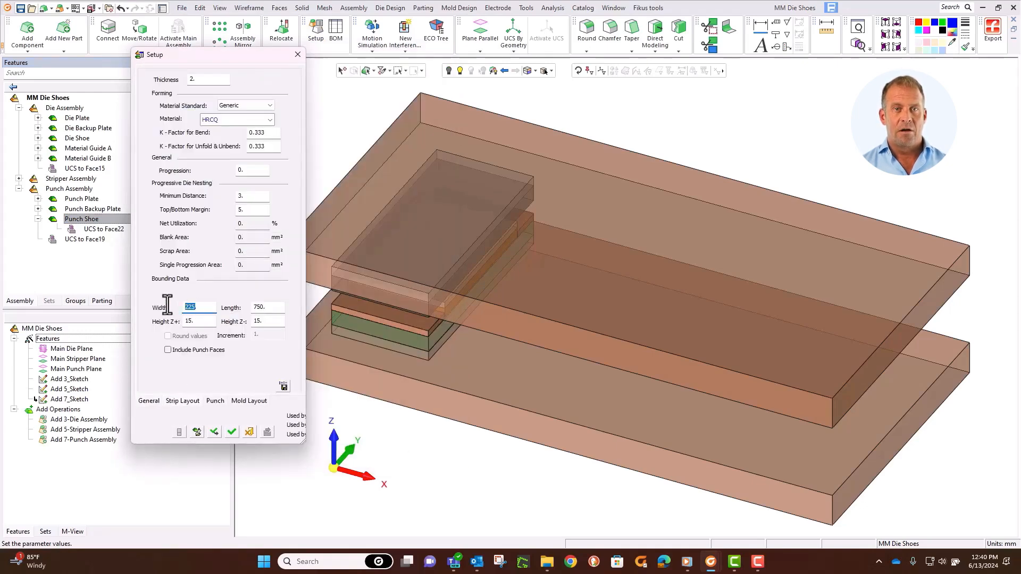
{"action": "left_click_drag", "start_coordinate": [278, 305], "coordinate": [175, 324]}
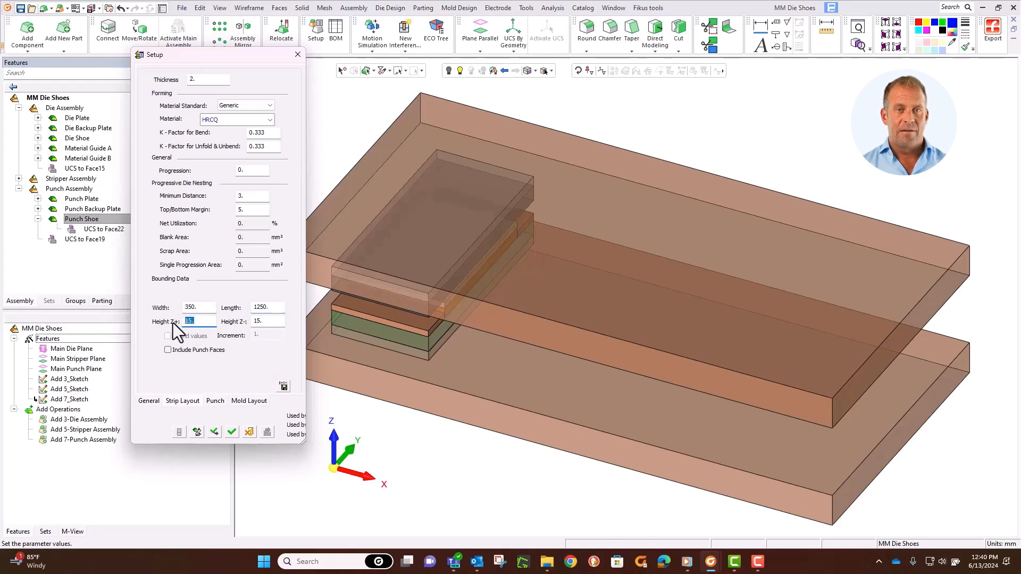
{"action": "left_click_drag", "start_coordinate": [263, 322], "coordinate": [239, 321]}
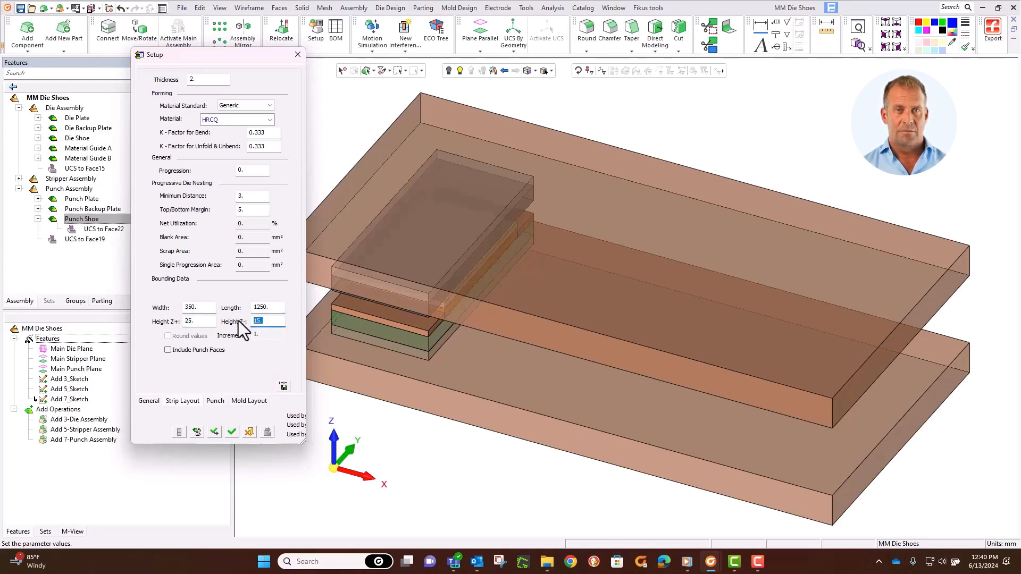
{"action": "left_click", "coordinate": [192, 80]}
{"action": "type", "text": "5."}
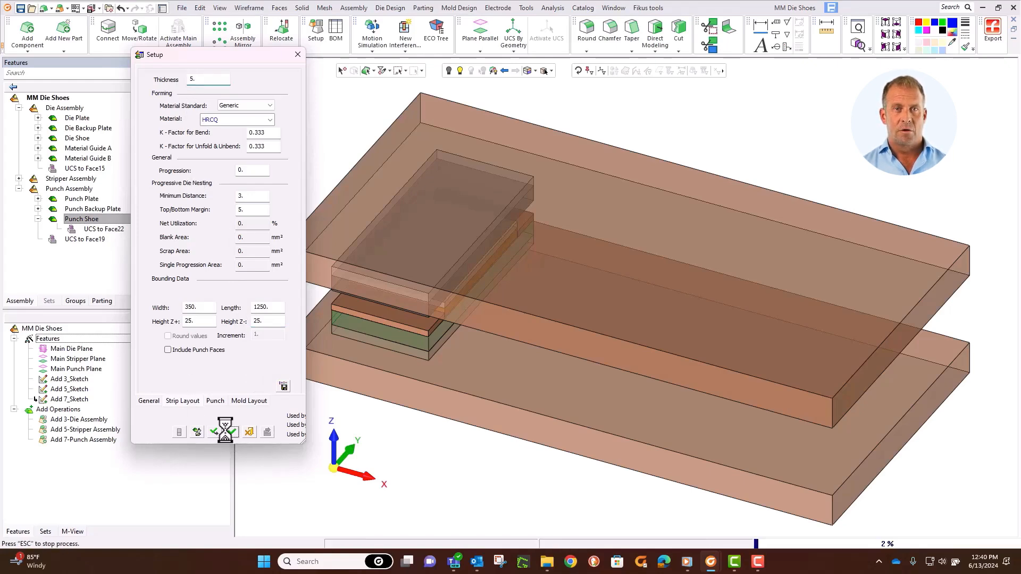
{"action": "left_click", "coordinate": [226, 432]}
- Set the Die plate length X parameter to 200 mm in the assembly setup and apply it
{"action": "middle_click_drag", "start_coordinate": [314, 391], "coordinate": [559, 332]}
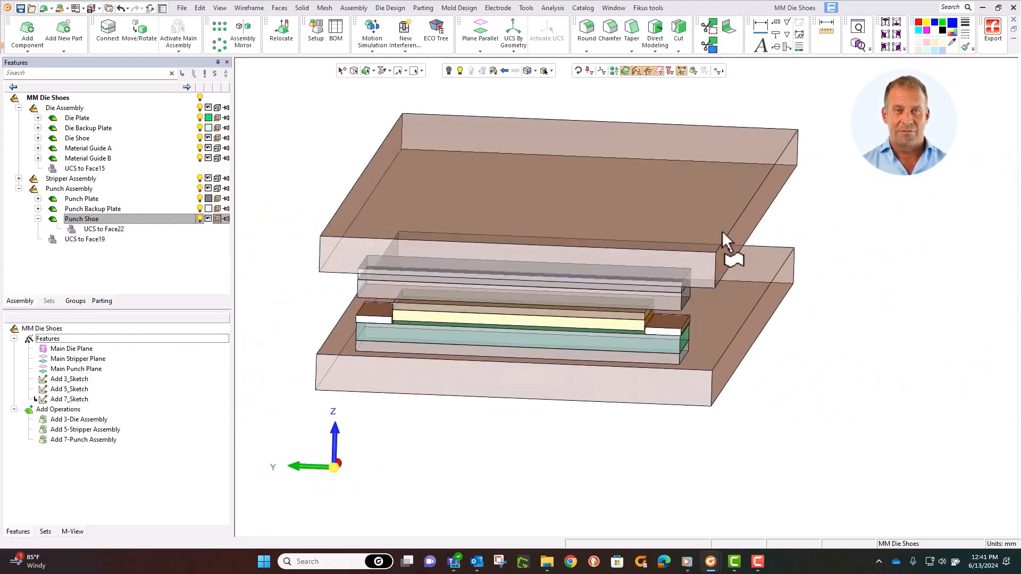
{"action": "left_click", "coordinate": [885, 46]}
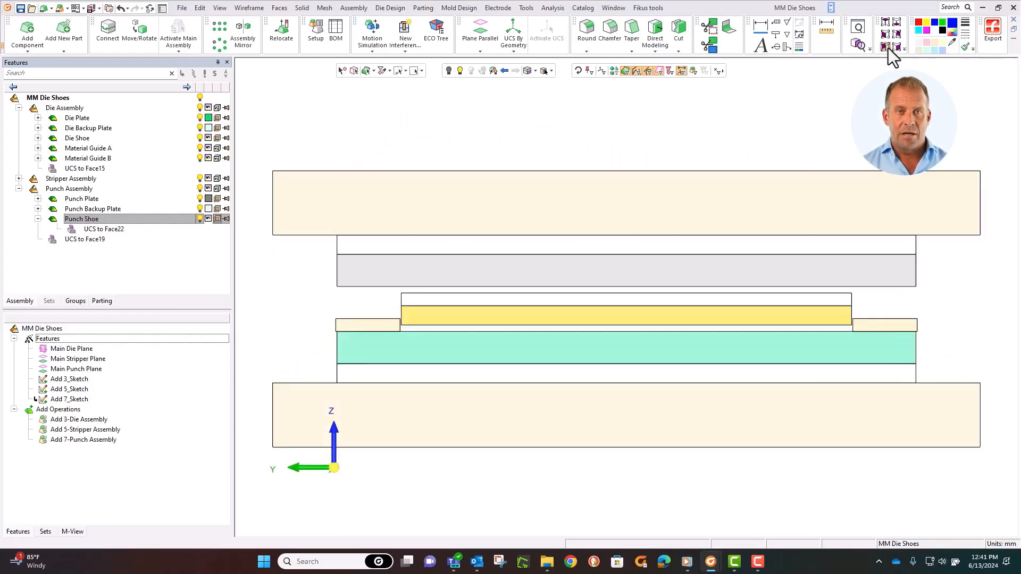
{"action": "left_click", "coordinate": [885, 34]}
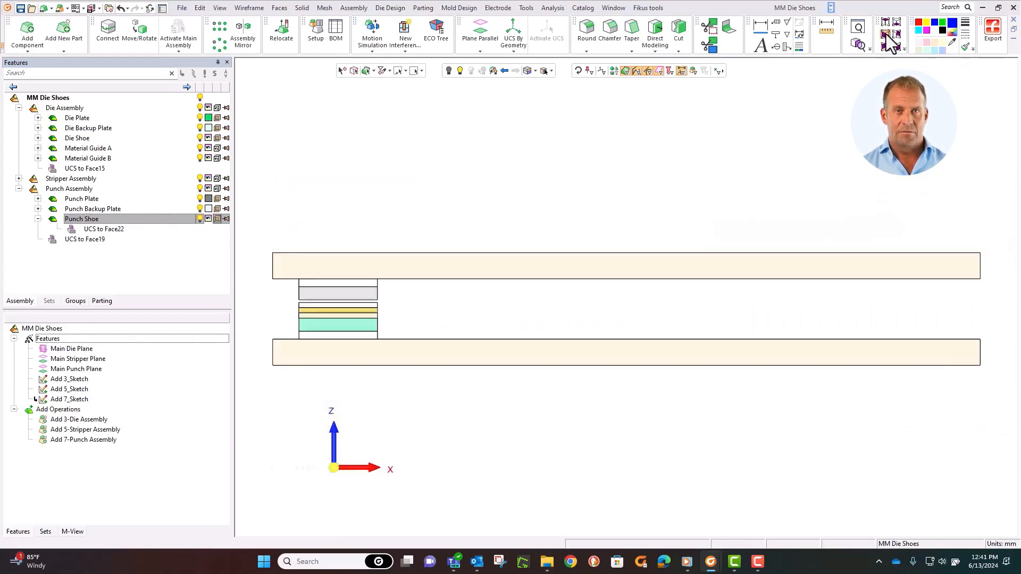
{"action": "left_click", "coordinate": [319, 29]}
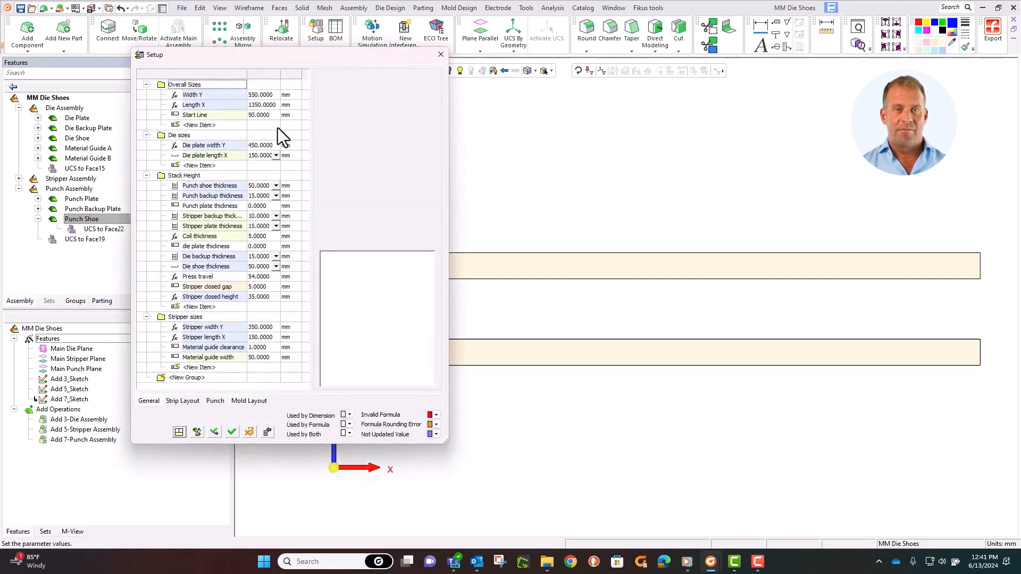
{"action": "left_click", "coordinate": [276, 155]}
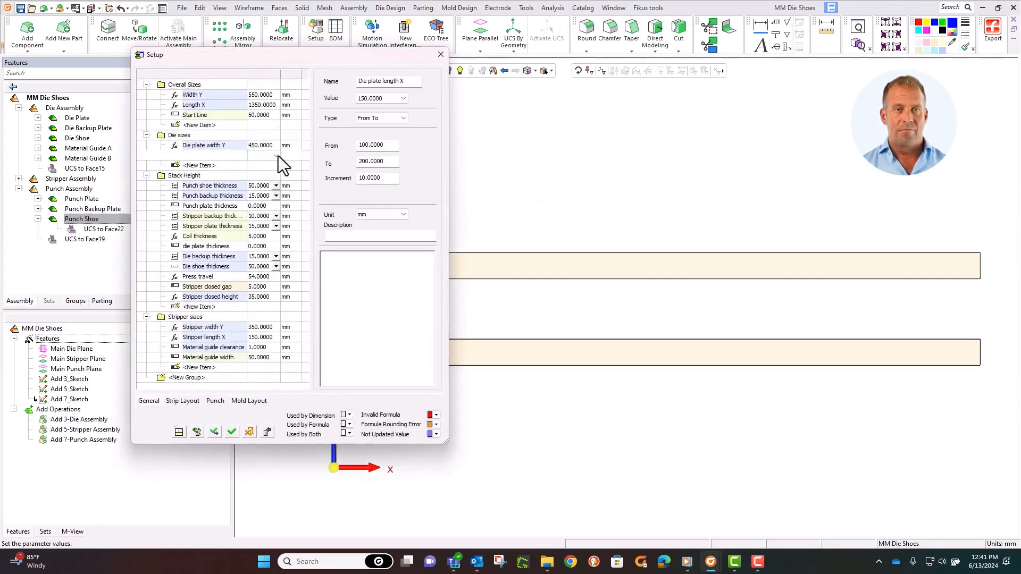
{"action": "left_click", "coordinate": [276, 156]}
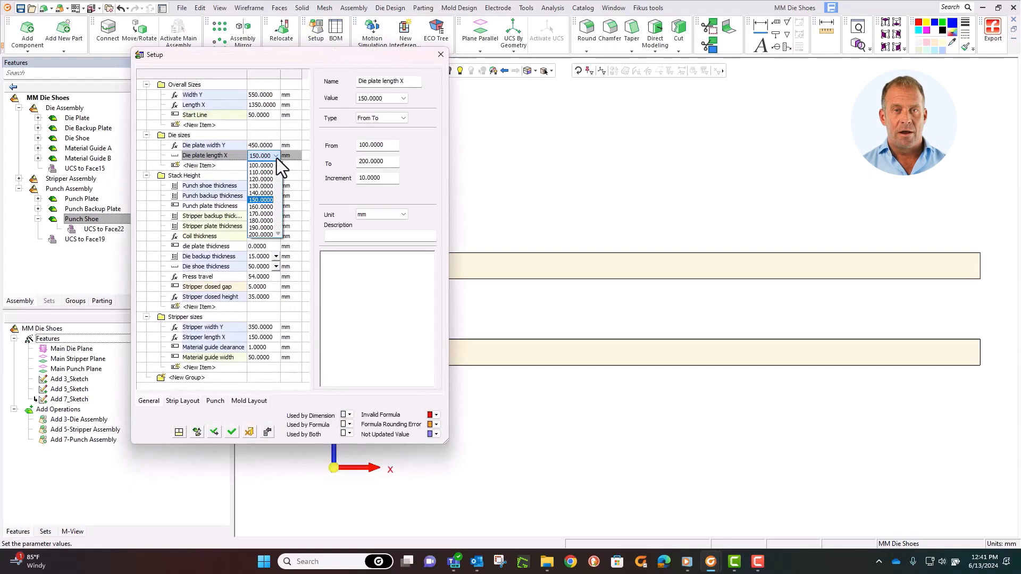
{"action": "left_click", "coordinate": [254, 232]}
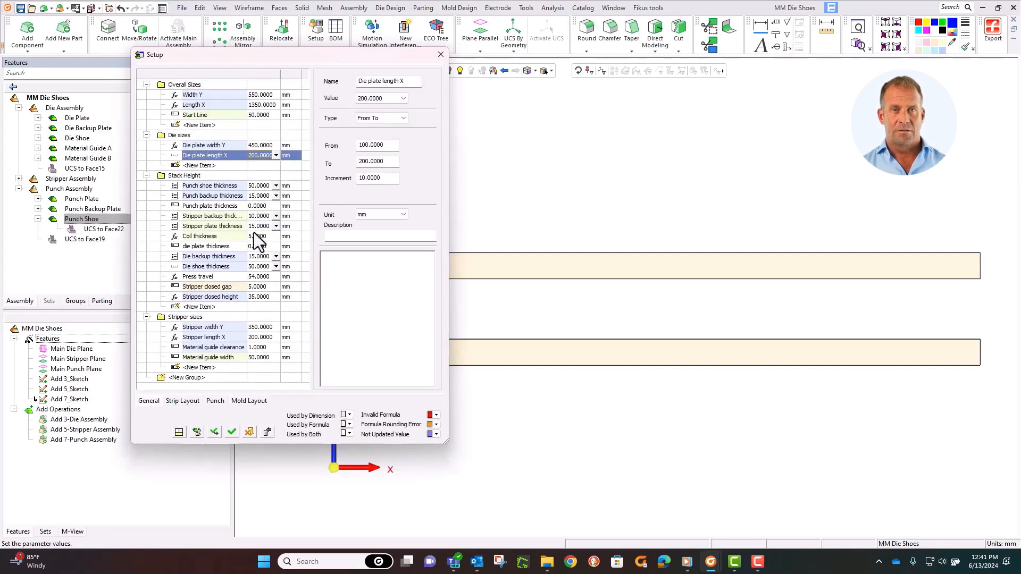
{"action": "left_click", "coordinate": [230, 432]}
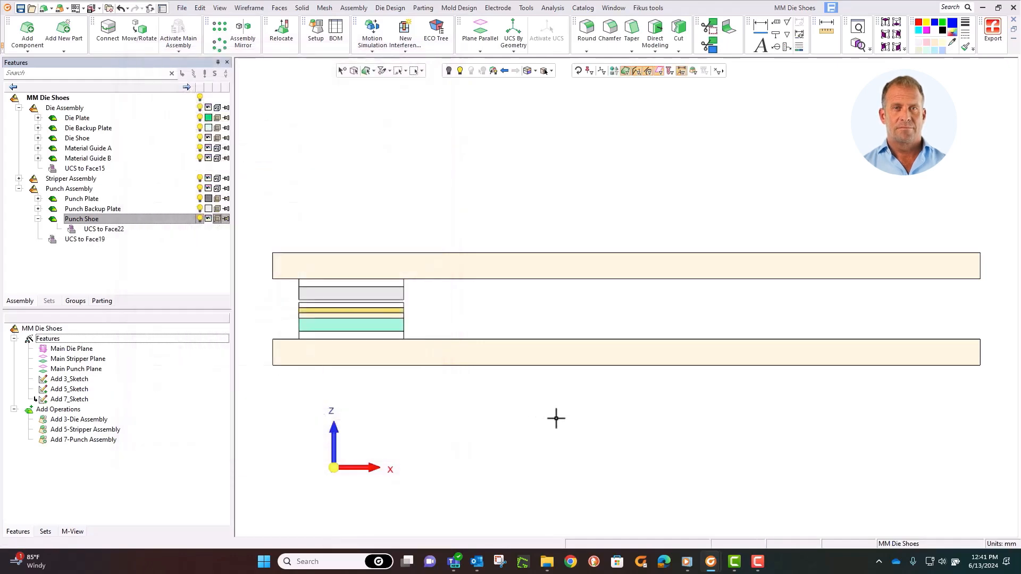
- Extend the Die plate length X parameter's range to 500 mm and set its increment to 25 mm
{"action": "middle_click_drag", "start_coordinate": [532, 409], "coordinate": [722, 399]}
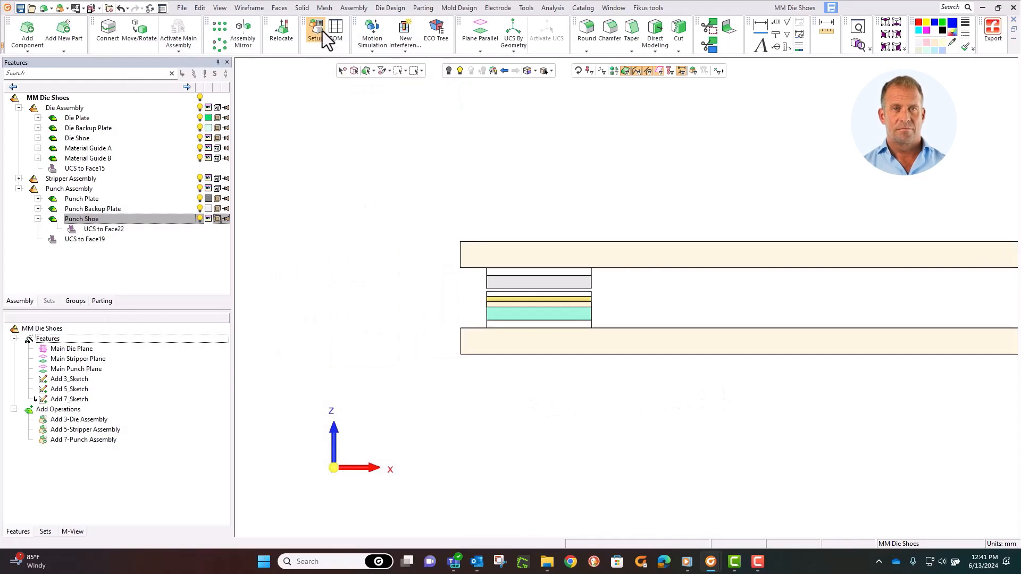
{"action": "left_click", "coordinate": [322, 31]}
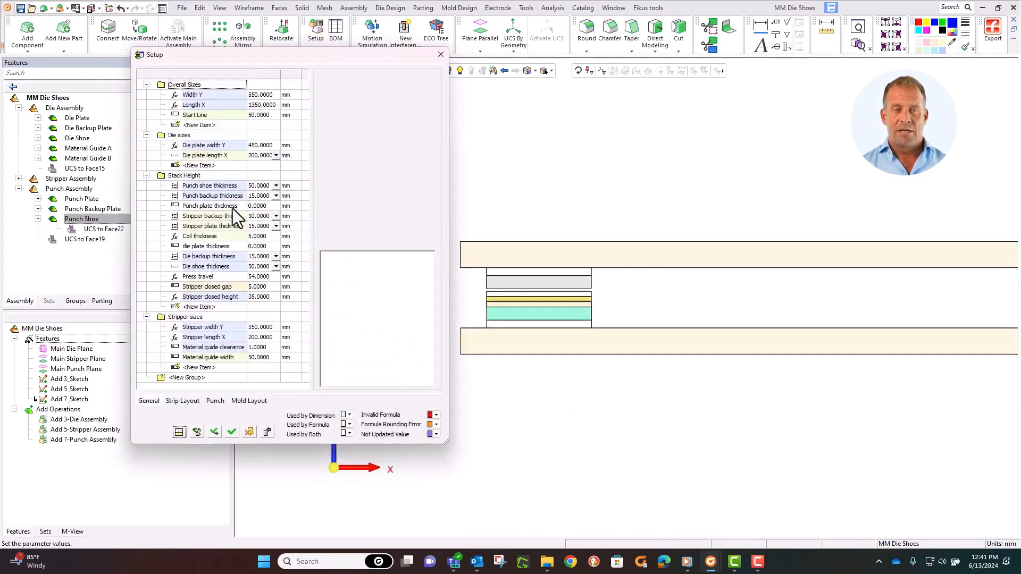
{"action": "left_click", "coordinate": [225, 157]}
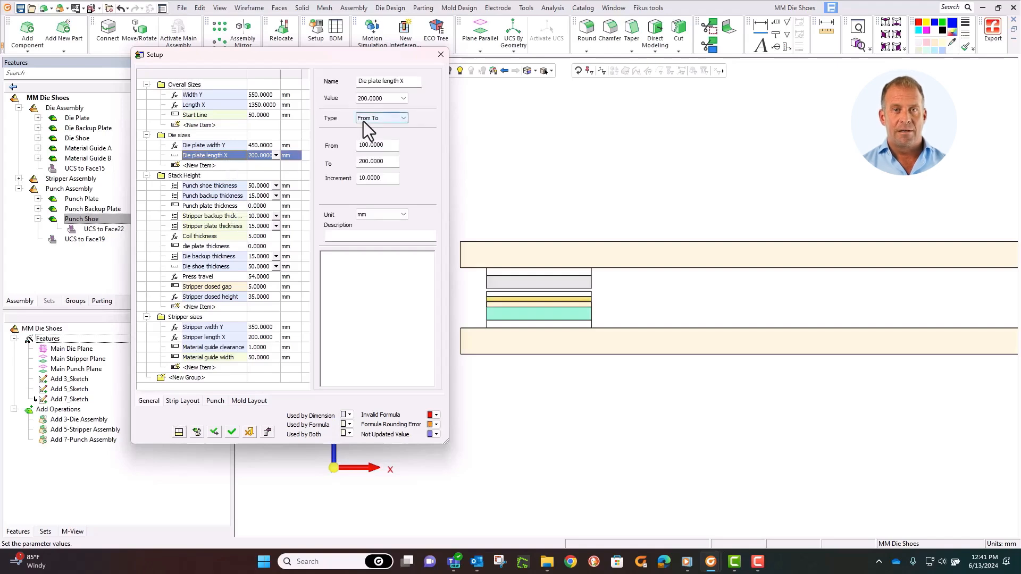
{"action": "double_click", "coordinate": [375, 161]}
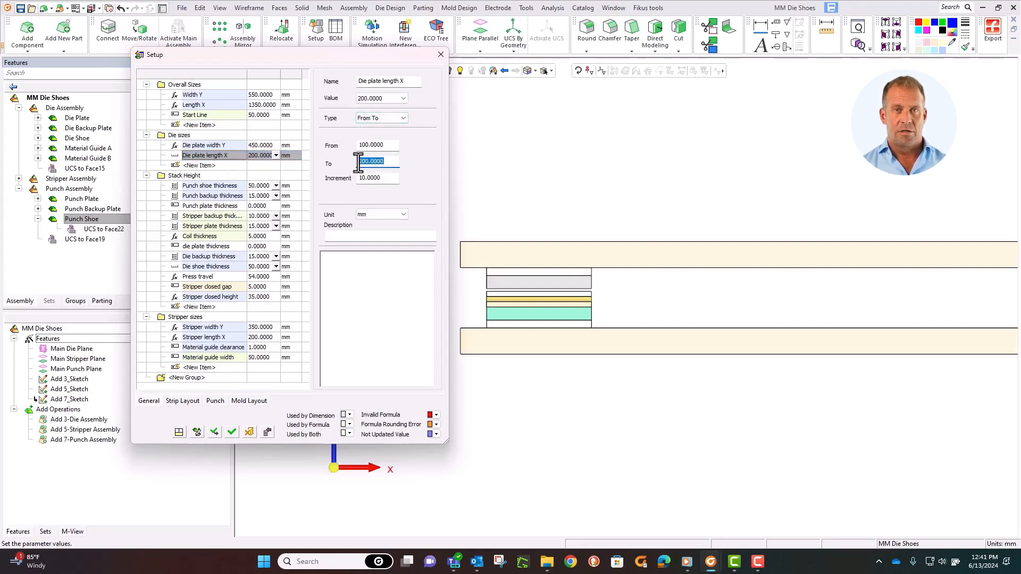
{"action": "type", "text": "500"}
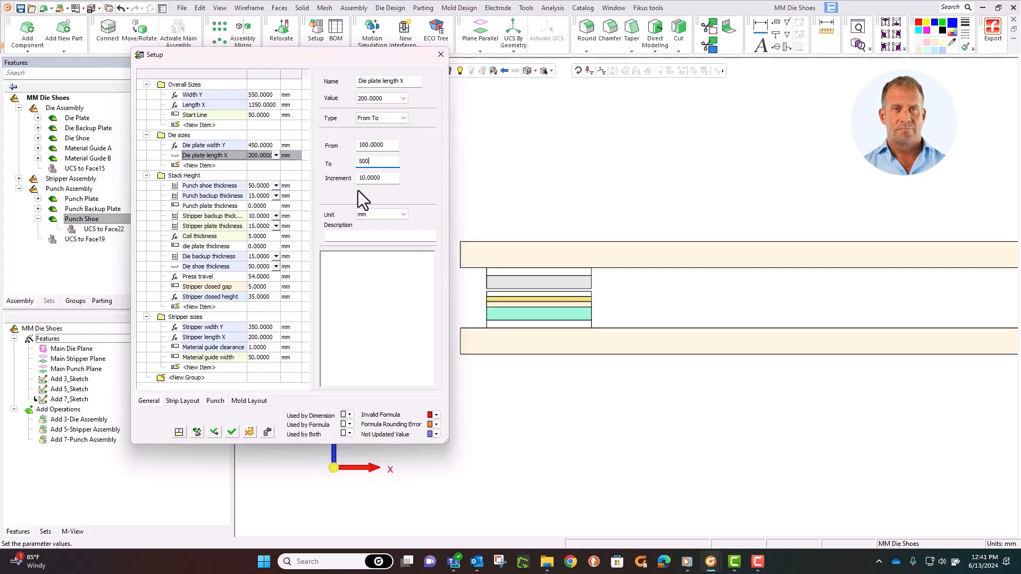
{"action": "double_click", "coordinate": [389, 180]}
{"action": "type", "text": "25"}
{"action": "key", "text": "Return"}
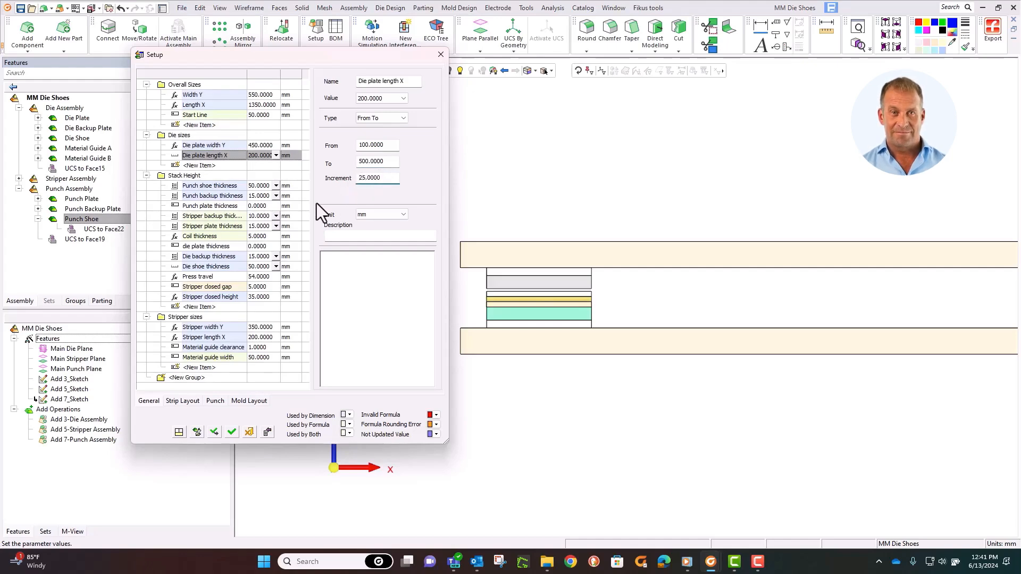
- Choose 500 mm for Die plate length X and apply the setup
{"action": "left_click", "coordinate": [276, 156]}
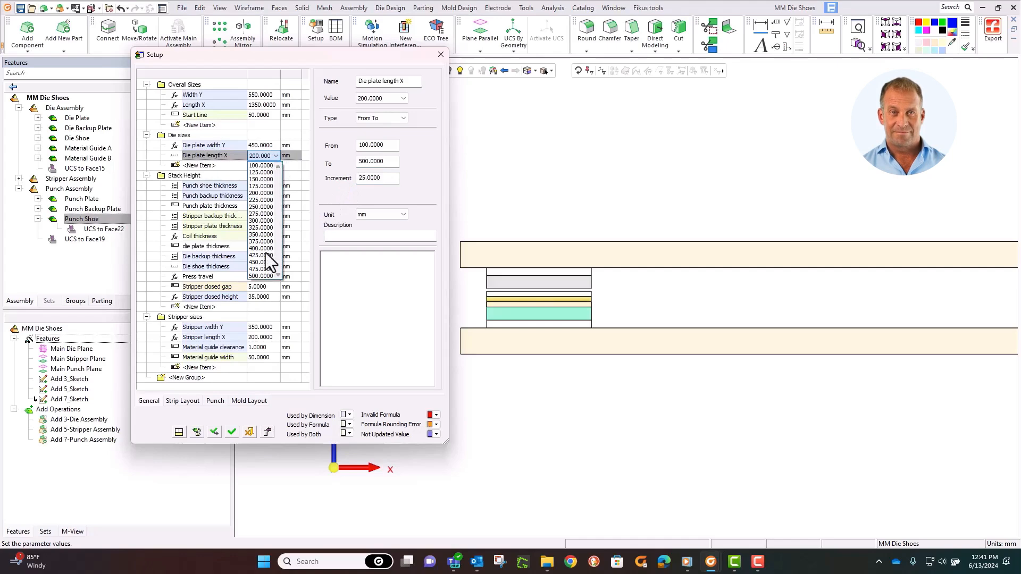
{"action": "left_click", "coordinate": [260, 276]}
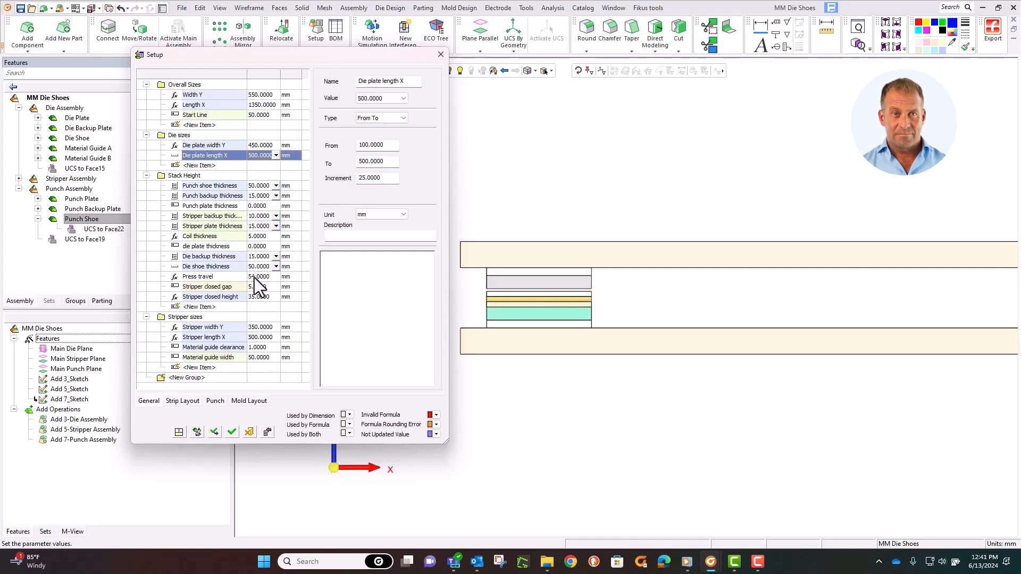
{"action": "left_click", "coordinate": [237, 433]}
- Save the MM Die Shoes assembly
{"action": "right_click_drag", "start_coordinate": [388, 199], "coordinate": [349, 380], "text": "ctrl"}
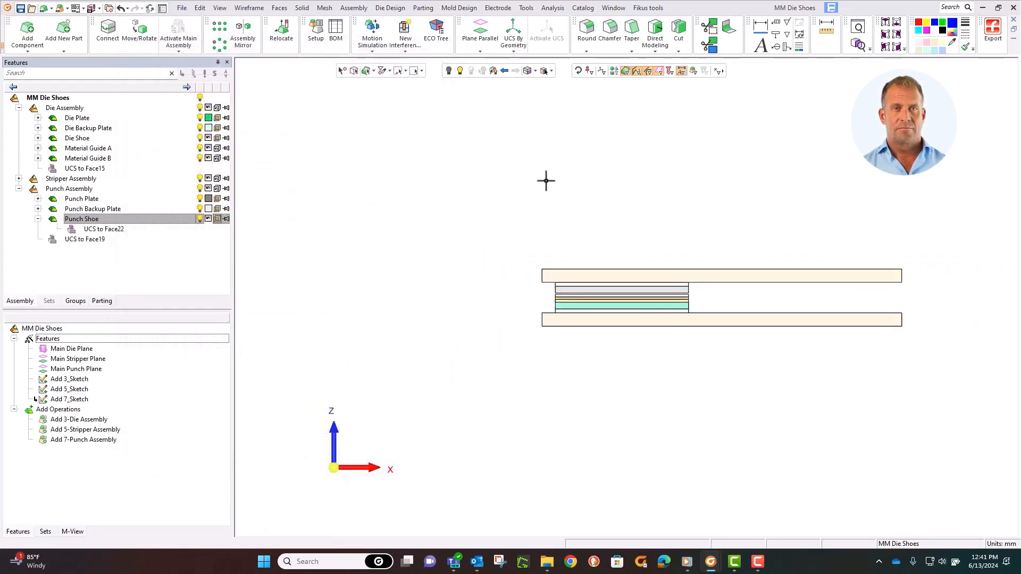
{"action": "left_click", "coordinate": [904, 50]}
{"action": "left_click", "coordinate": [910, 60]}
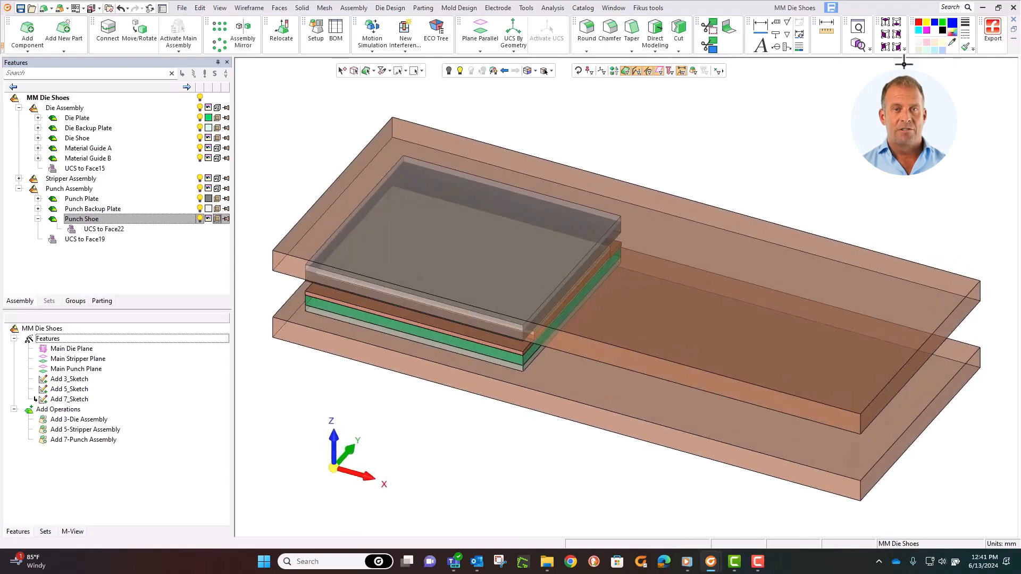
{"action": "left_click", "coordinate": [182, 8]}
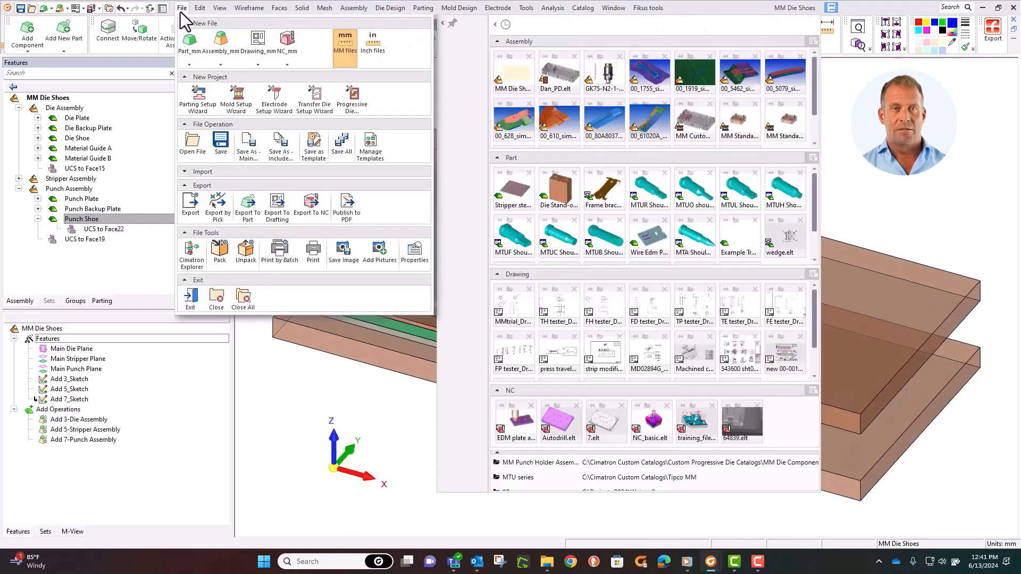
{"action": "left_click", "coordinate": [222, 142]}
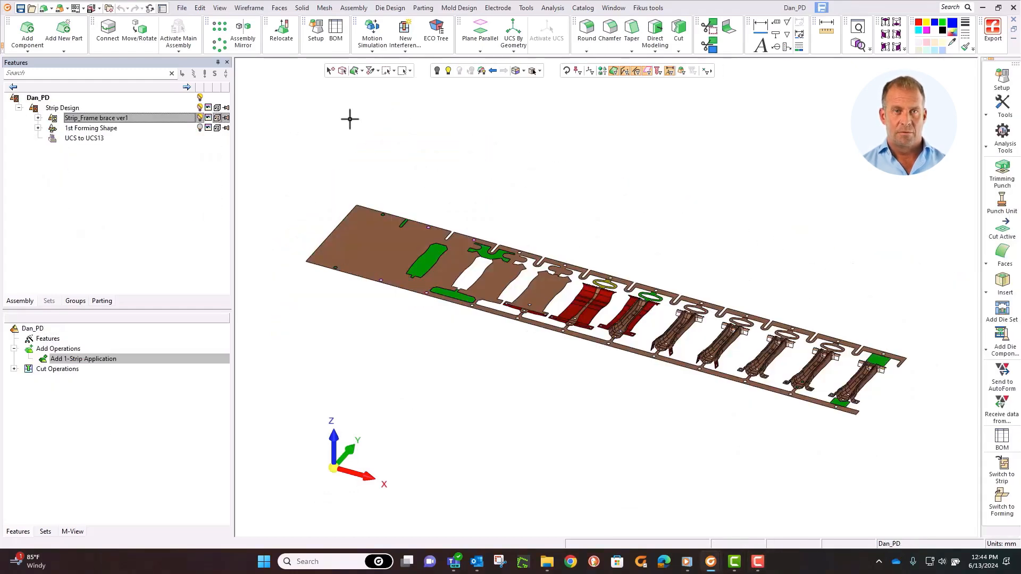
- Start adding a duplicate copy of MM Die Shoes.elt from the Custom Die Shoes folder to the Dan_PD assembly
{"action": "left_click", "coordinate": [354, 8]}
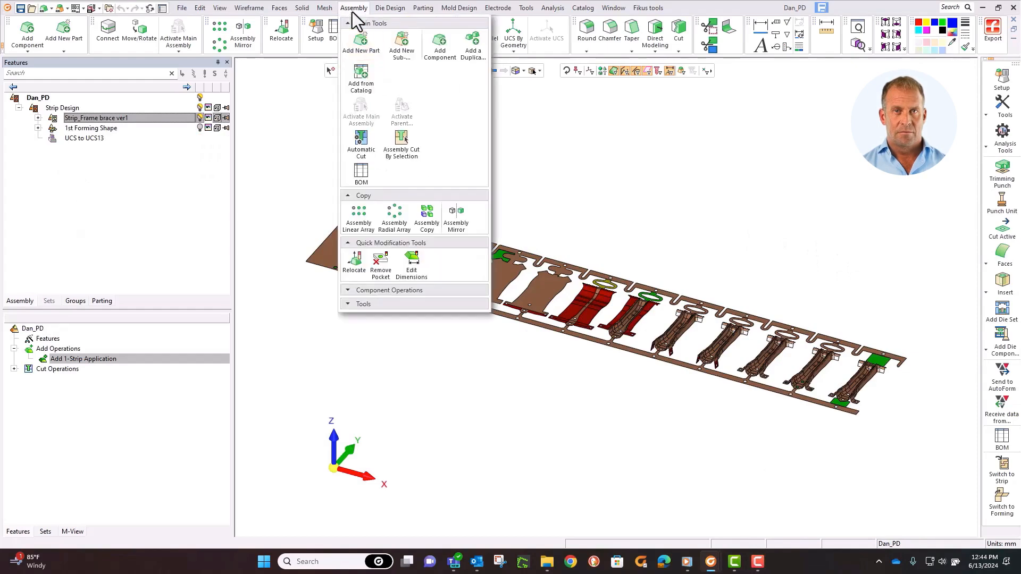
{"action": "left_click", "coordinate": [473, 47]}
{"action": "left_click", "coordinate": [304, 97]}
{"action": "double_click", "coordinate": [304, 97]}
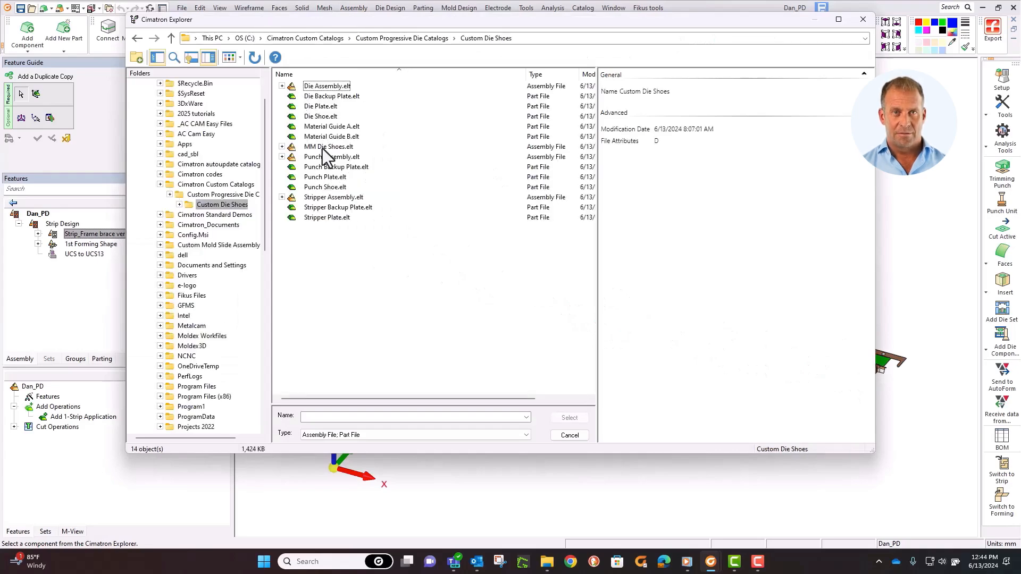
{"action": "left_click", "coordinate": [327, 85]}
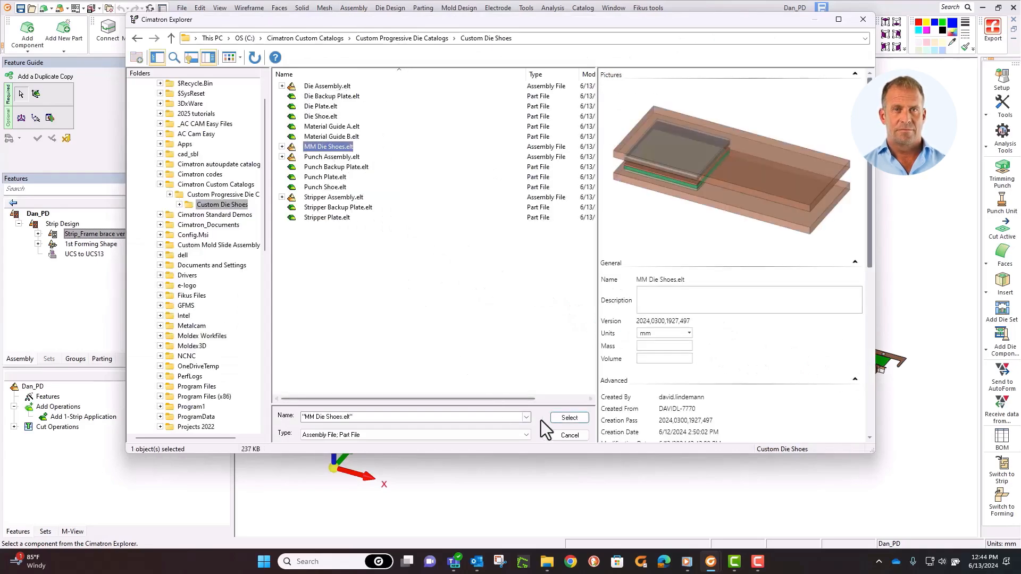
{"action": "left_click", "coordinate": [559, 418]}
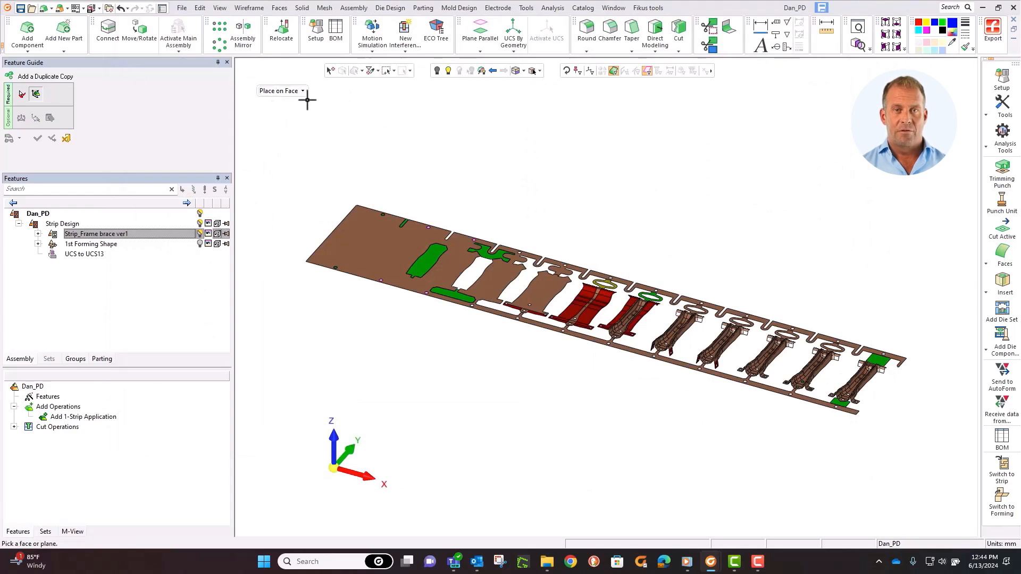
- Place the die shoe assembly with Place by Pick at the midpoint of the strip's starting edge
{"action": "left_click", "coordinate": [298, 93]}
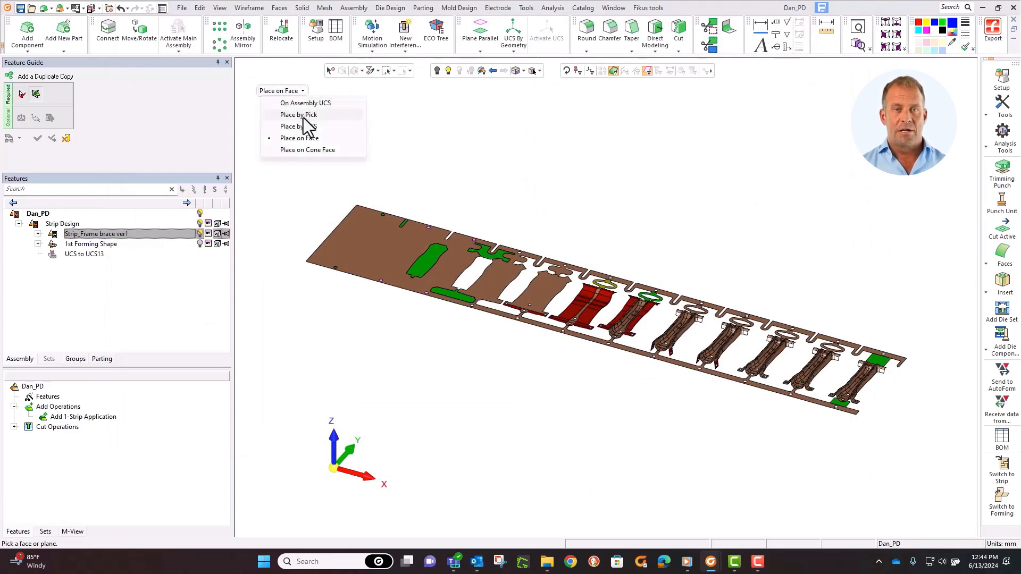
{"action": "left_click", "coordinate": [303, 116]}
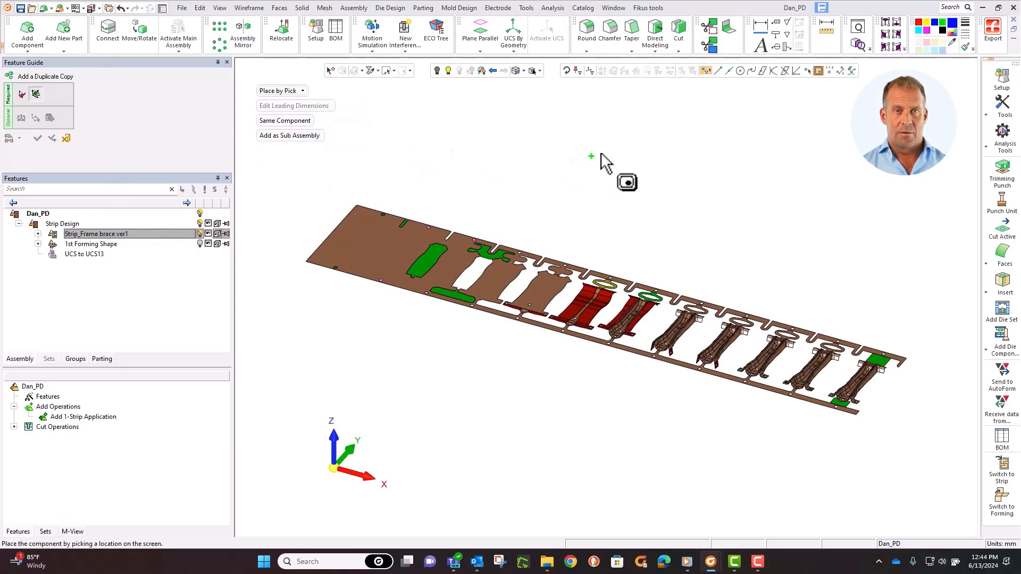
{"action": "left_click", "coordinate": [345, 220]}
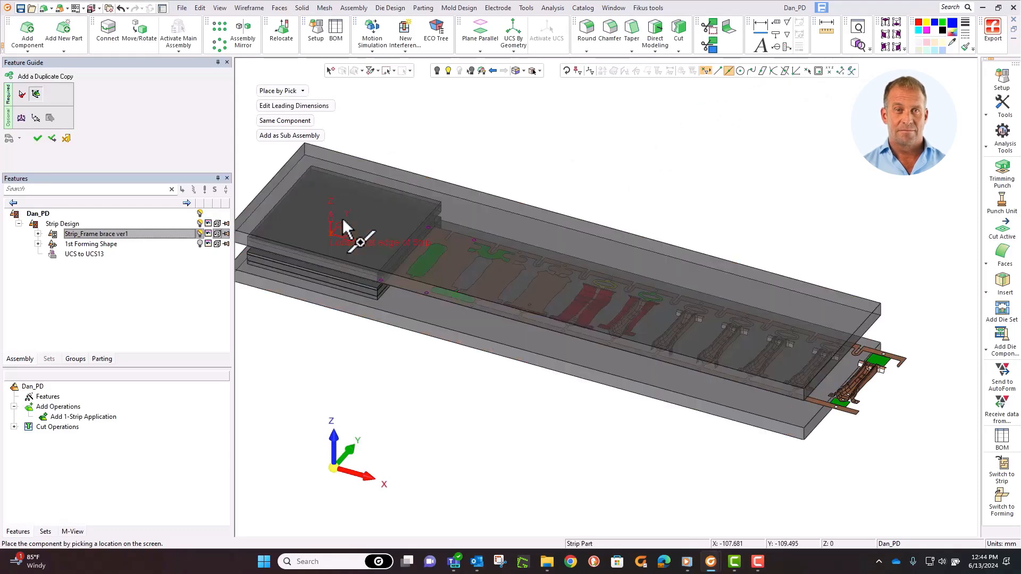
{"action": "right_click_drag", "start_coordinate": [538, 178], "coordinate": [533, 208], "text": "ctrl"}
{"action": "left_click_drag", "start_coordinate": [533, 208], "coordinate": [622, 212], "text": "ctrl"}
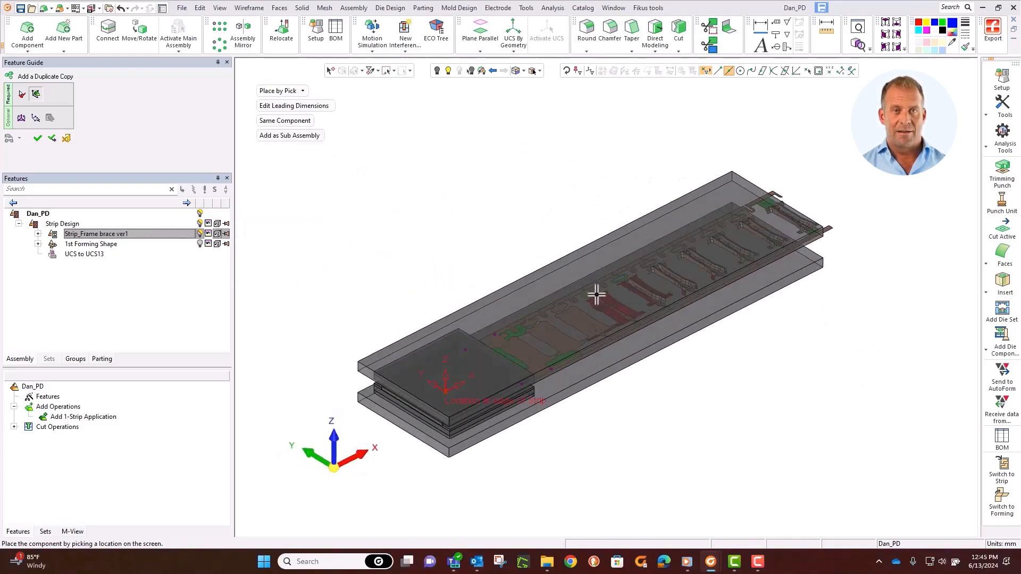
- Examine how the placed plates sit against the strip's starting edge and finish adding the MM Die Shoes copy
{"action": "scroll", "coordinate": [597, 312], "scroll_direction": "up", "scroll_amount": 3}
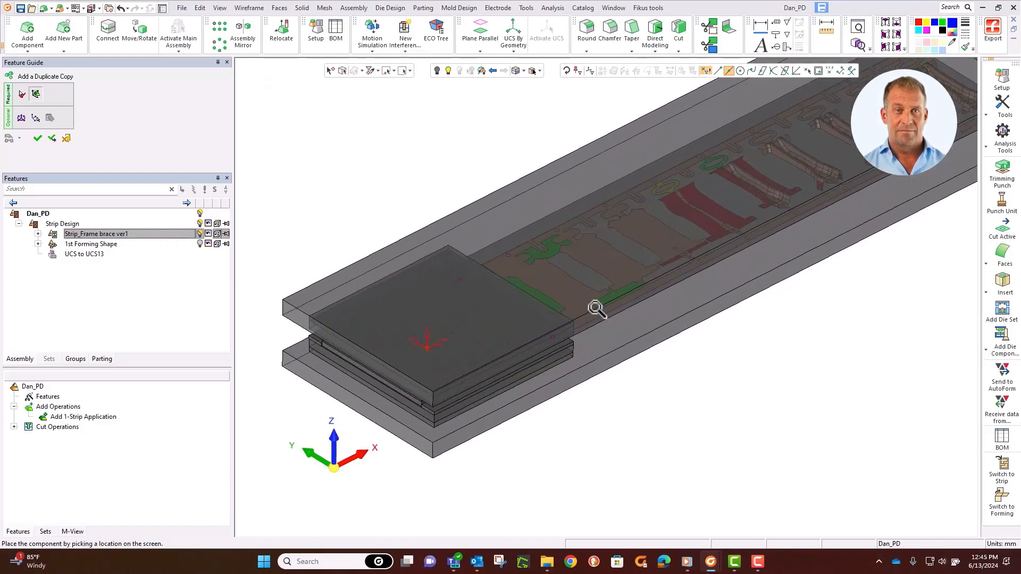
{"action": "left_click_drag", "start_coordinate": [525, 272], "coordinate": [550, 244], "text": "ctrl"}
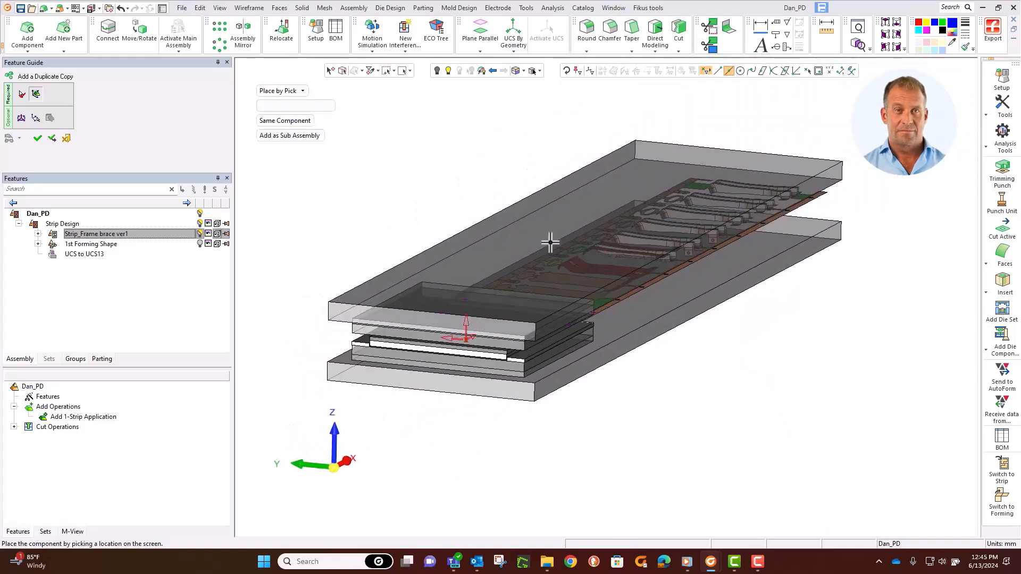
{"action": "middle_click_drag", "start_coordinate": [564, 314], "coordinate": [613, 301], "text": "ctrl"}
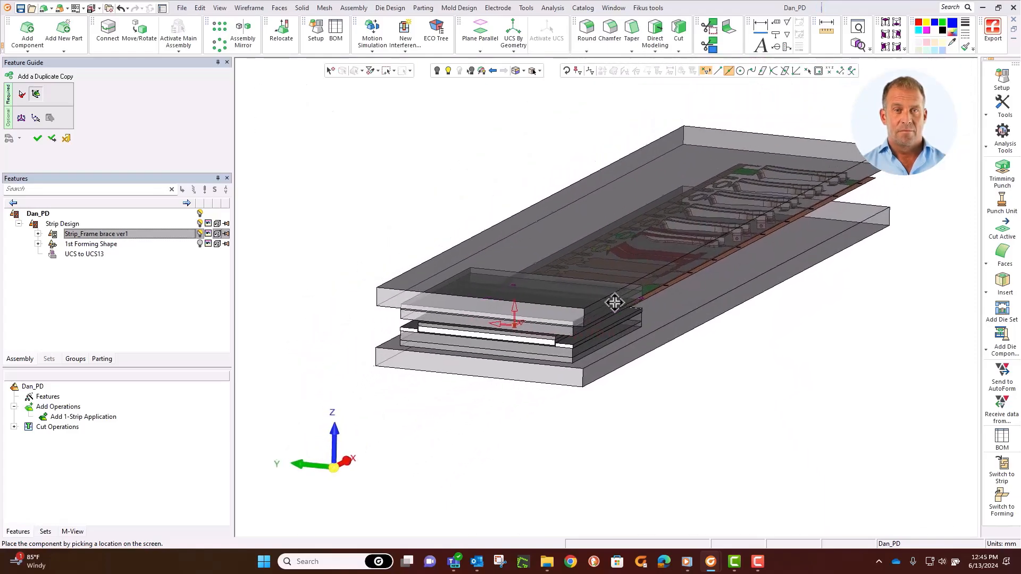
{"action": "left_click", "coordinate": [869, 52]}
{"action": "left_click", "coordinate": [878, 63]}
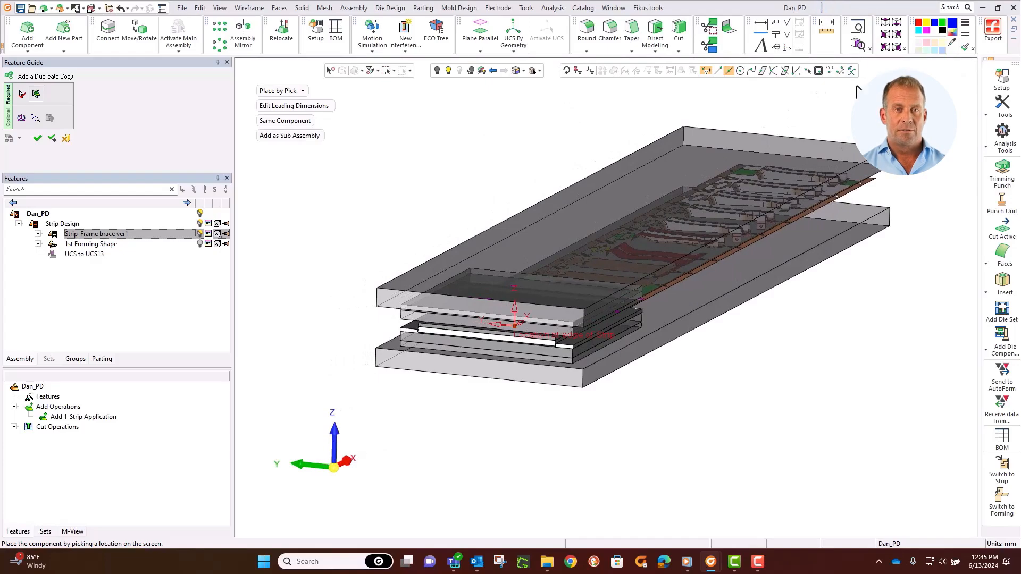
{"action": "left_click_drag", "start_coordinate": [539, 336], "coordinate": [565, 353]}
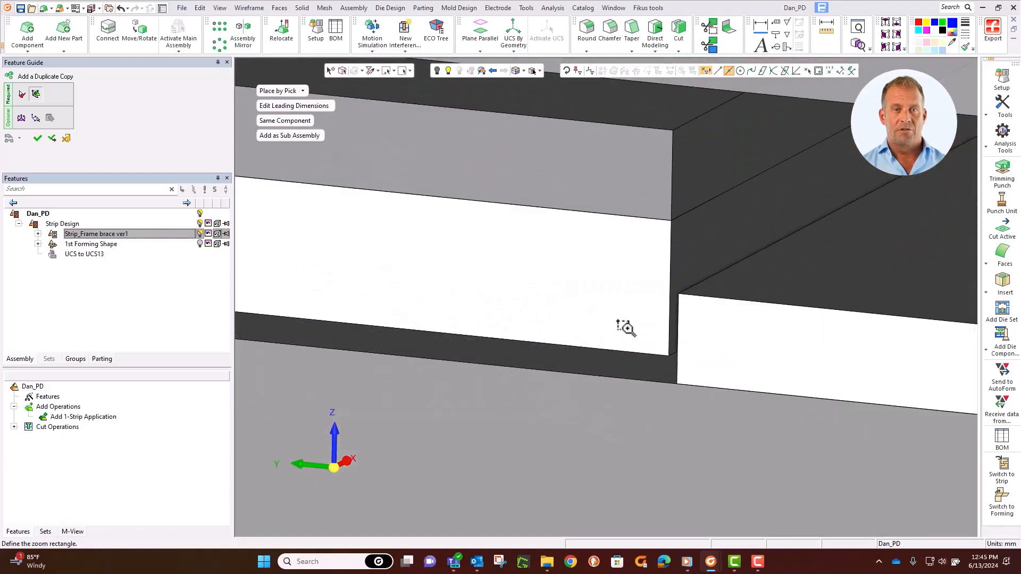
{"action": "mouse_move", "coordinate": [619, 322]}
{"action": "left_mouse_down", "text": "ctrl"}
{"action": "mouse_move", "coordinate": [637, 276]}
{"action": "mouse_move", "coordinate": [624, 317]}
{"action": "mouse_move", "coordinate": [606, 326]}
{"action": "left_mouse_up", "text": "ctrl"}
{"action": "right_click_drag", "start_coordinate": [566, 207], "coordinate": [475, 509], "text": "ctrl"}
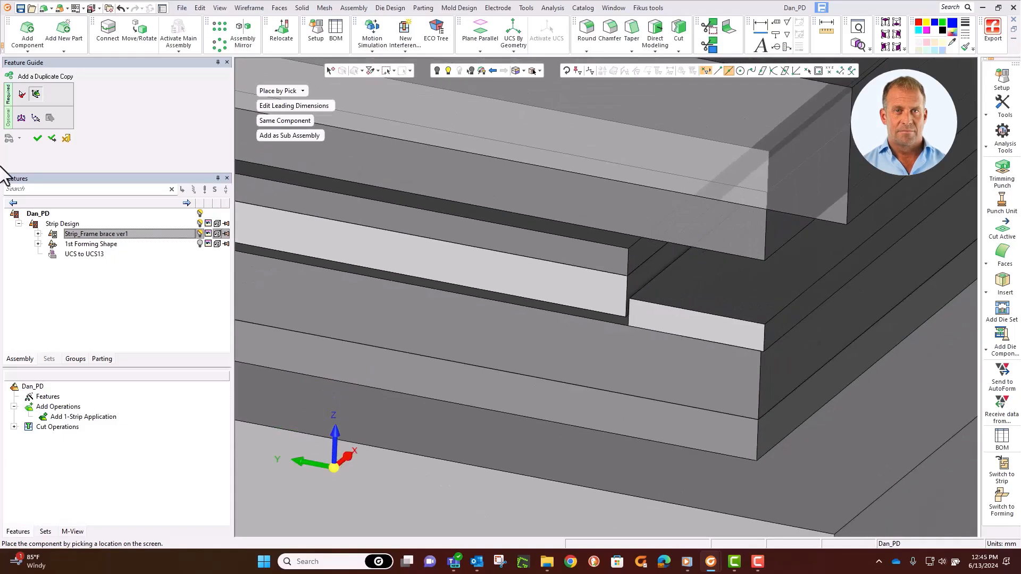
{"action": "left_click", "coordinate": [37, 138]}
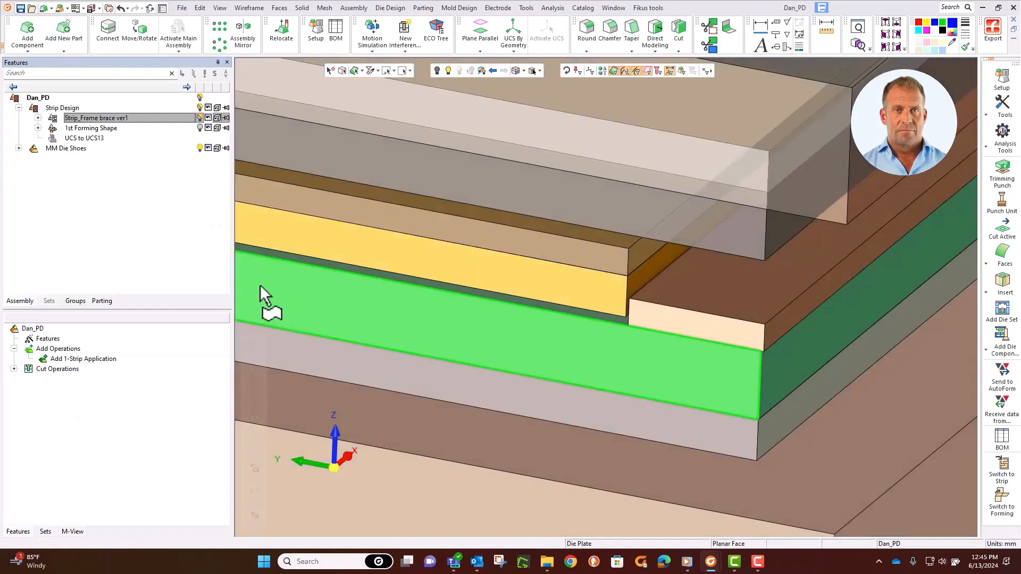
- Hide the Punch Assembly and Stripper Assembly of MM Die Shoes to examine the strip's position on the die plate
{"action": "left_click", "coordinate": [19, 148]}
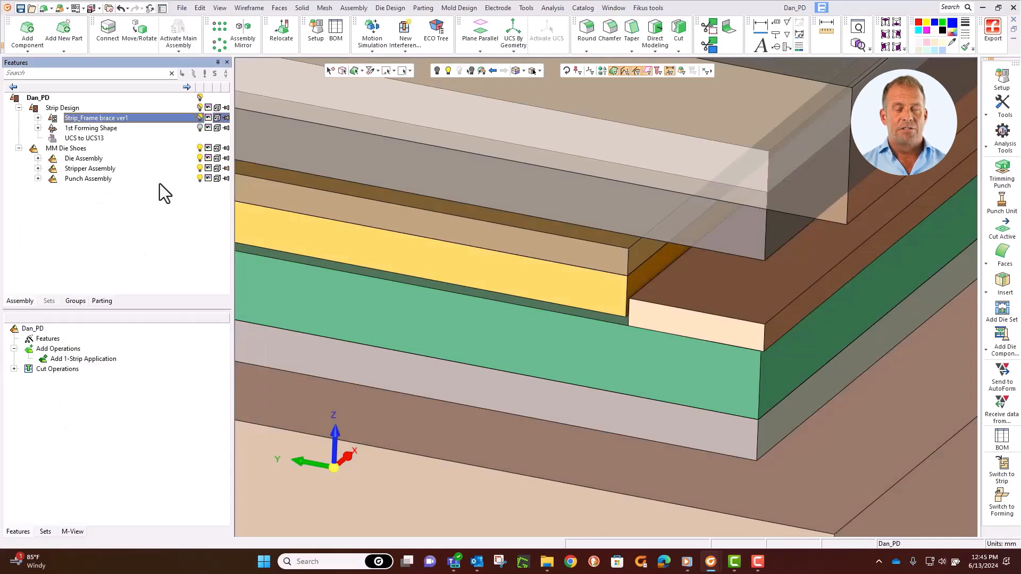
{"action": "left_click", "coordinate": [200, 178]}
{"action": "left_click", "coordinate": [199, 168]}
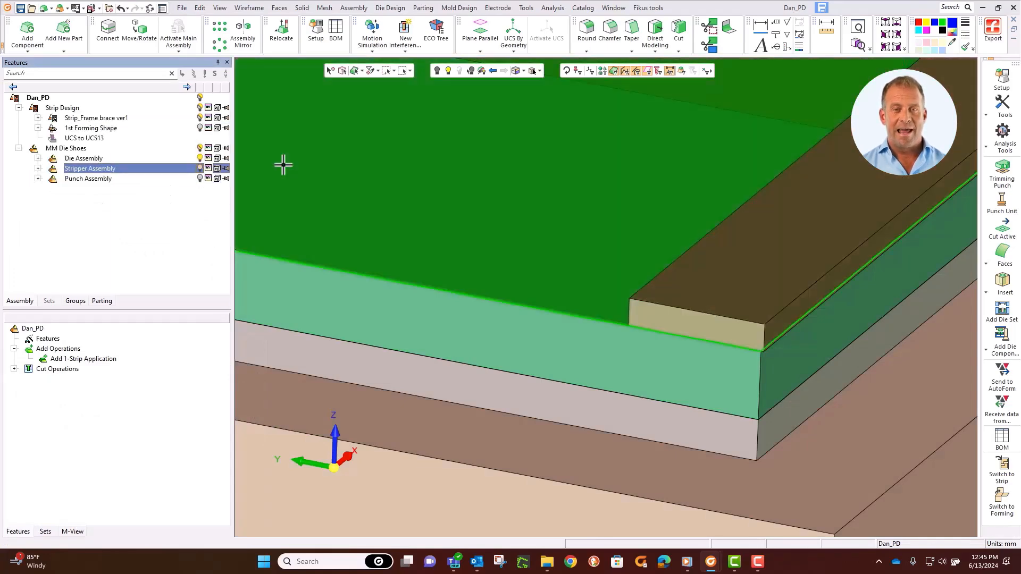
{"action": "scroll", "coordinate": [508, 521], "scroll_direction": "down", "scroll_amount": 5}
{"action": "middle_click_drag", "start_coordinate": [479, 444], "coordinate": [390, 401]}
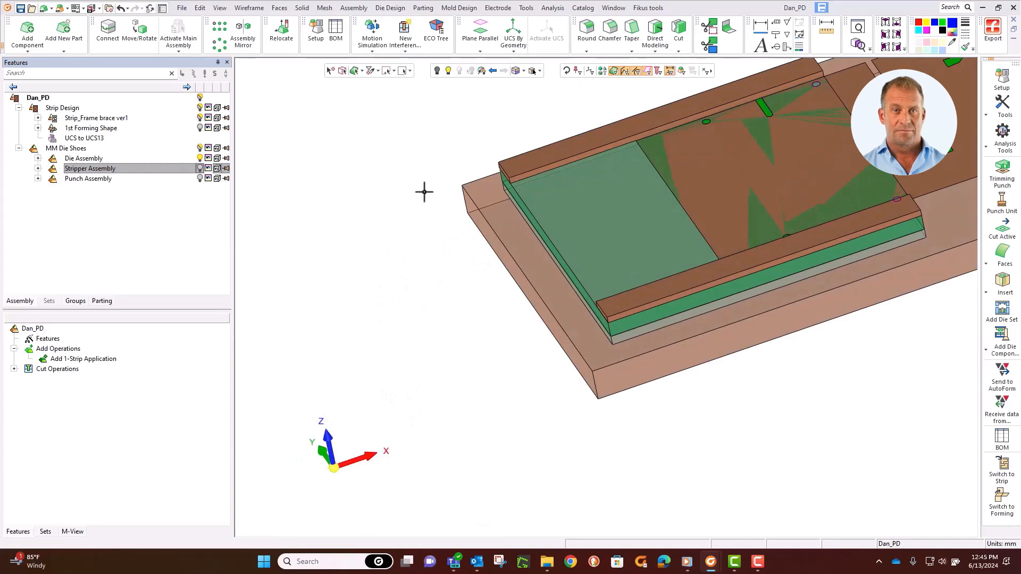
{"action": "scroll", "coordinate": [441, 267], "scroll_direction": "down", "scroll_amount": 5}
{"action": "middle_click_drag", "start_coordinate": [843, 346], "coordinate": [620, 370]}
{"action": "scroll", "coordinate": [585, 385], "scroll_direction": "down", "scroll_amount": 5}
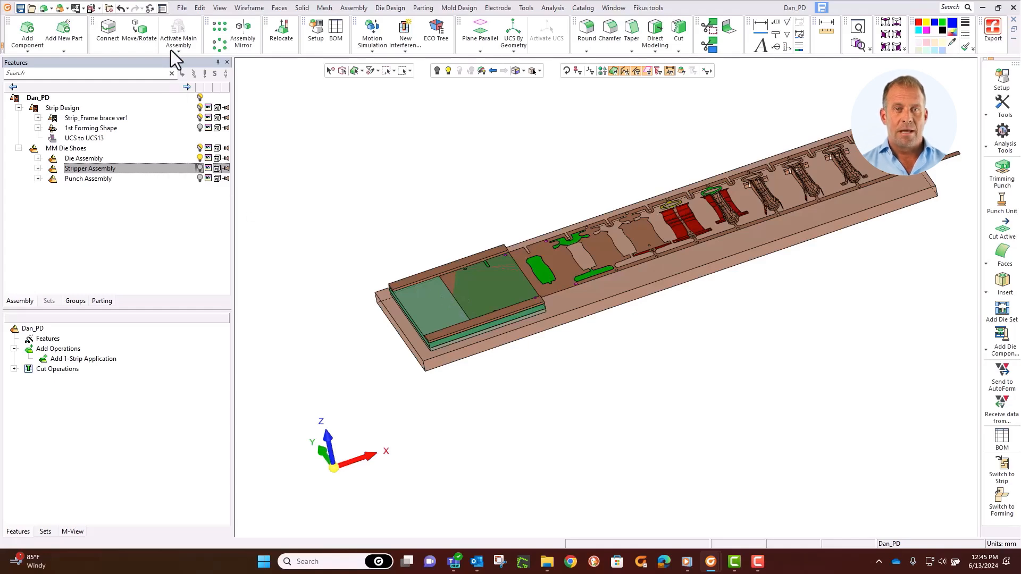
- Close the Dan_PD assembly without saving its changes
{"action": "left_click", "coordinate": [182, 8]}
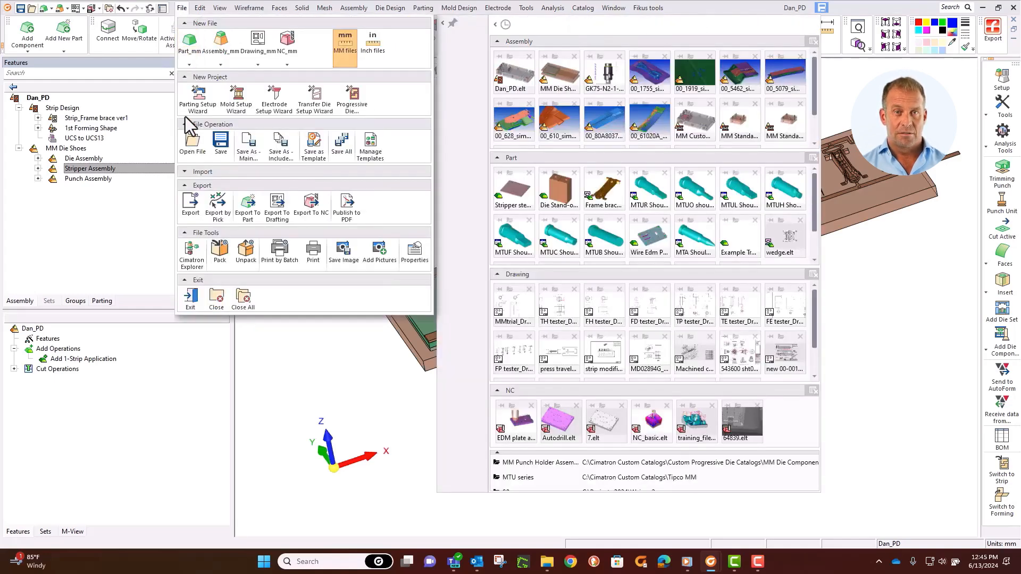
{"action": "left_click", "coordinate": [219, 307]}
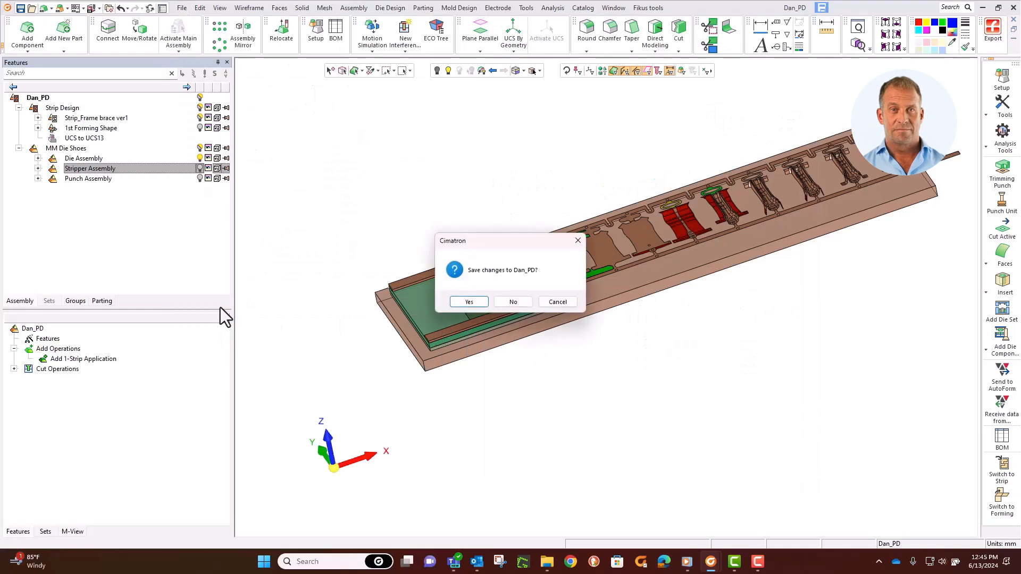
{"action": "left_click", "coordinate": [514, 302]}
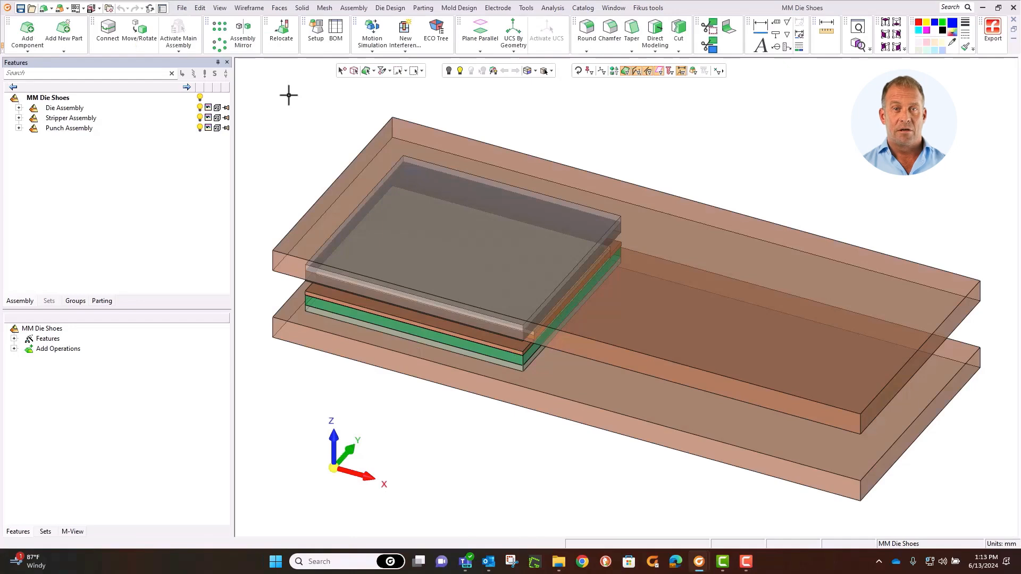
- Display the datums in the MM Die Shoes assembly and examine those at the plates' starting end
{"action": "right_click", "coordinate": [286, 99]}
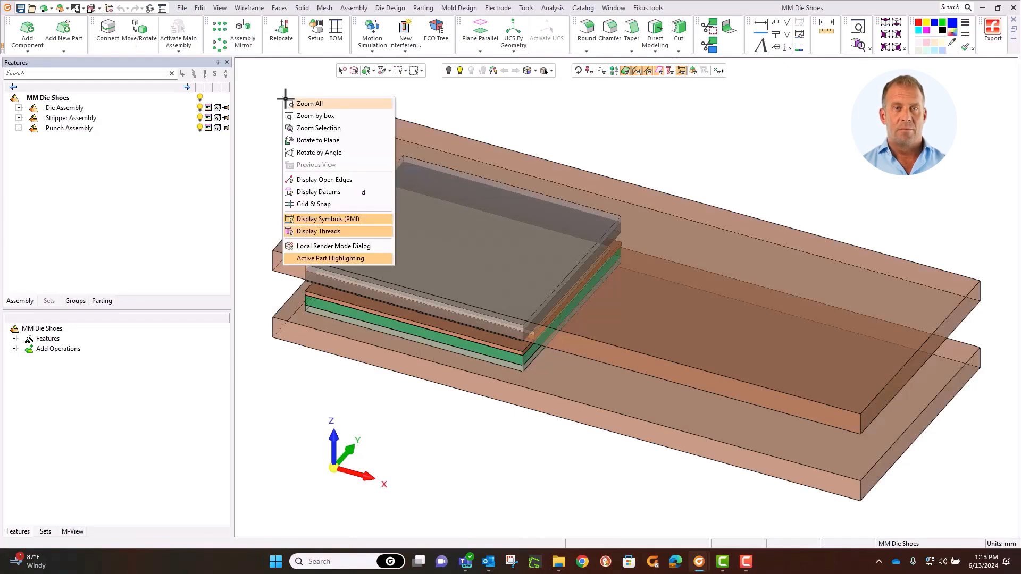
{"action": "left_click", "coordinate": [302, 193]}
{"action": "middle_click_drag", "start_coordinate": [328, 189], "coordinate": [543, 211], "text": "ctrl"}
{"action": "mouse_move", "coordinate": [577, 413]}
{"action": "right_mouse_down", "text": "ctrl"}
{"action": "mouse_move", "coordinate": [593, 364]}
{"action": "mouse_move", "coordinate": [613, 194]}
{"action": "right_mouse_up", "text": "ctrl"}
{"action": "mouse_move", "coordinate": [669, 268]}
{"action": "left_mouse_down", "text": "ctrl"}
{"action": "mouse_move", "coordinate": [676, 204]}
{"action": "mouse_move", "coordinate": [759, 251]}
{"action": "mouse_move", "coordinate": [745, 237]}
{"action": "left_mouse_up", "text": "ctrl"}
{"action": "left_click_drag", "start_coordinate": [527, 286], "coordinate": [684, 359], "text": "ctrl"}
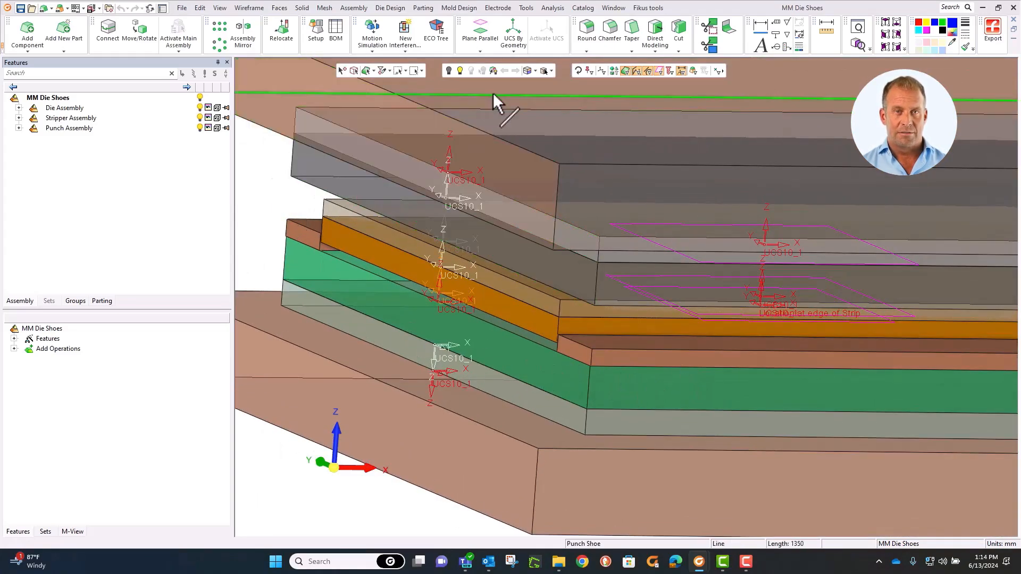
- Position a new UCS By Geometry at the midpoint of the die plate's upper edge at its starting end
{"action": "left_click", "coordinate": [513, 51]}
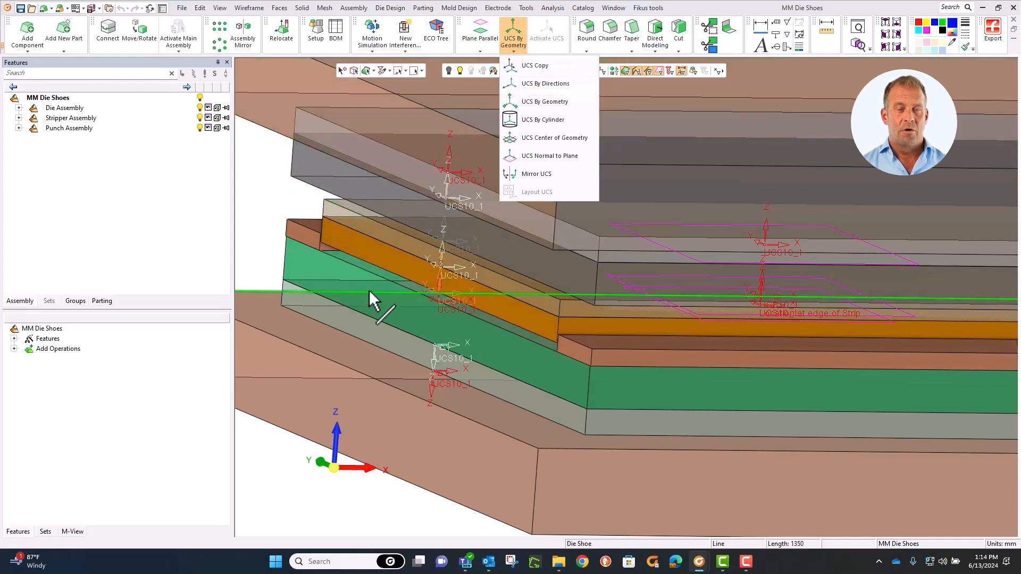
{"action": "left_click", "coordinate": [523, 102]}
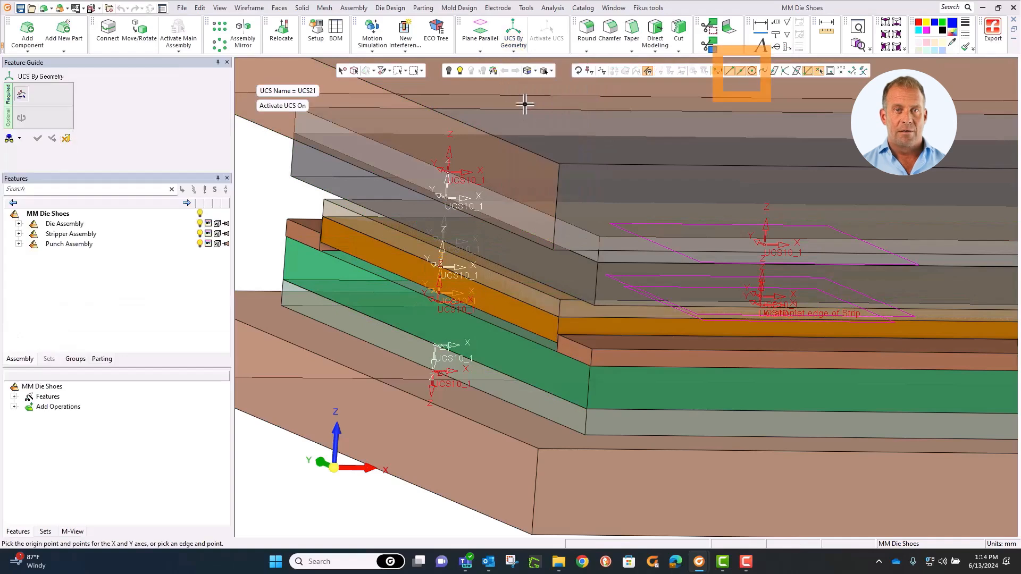
{"action": "left_click", "coordinate": [740, 71]}
{"action": "left_click", "coordinate": [388, 281]}
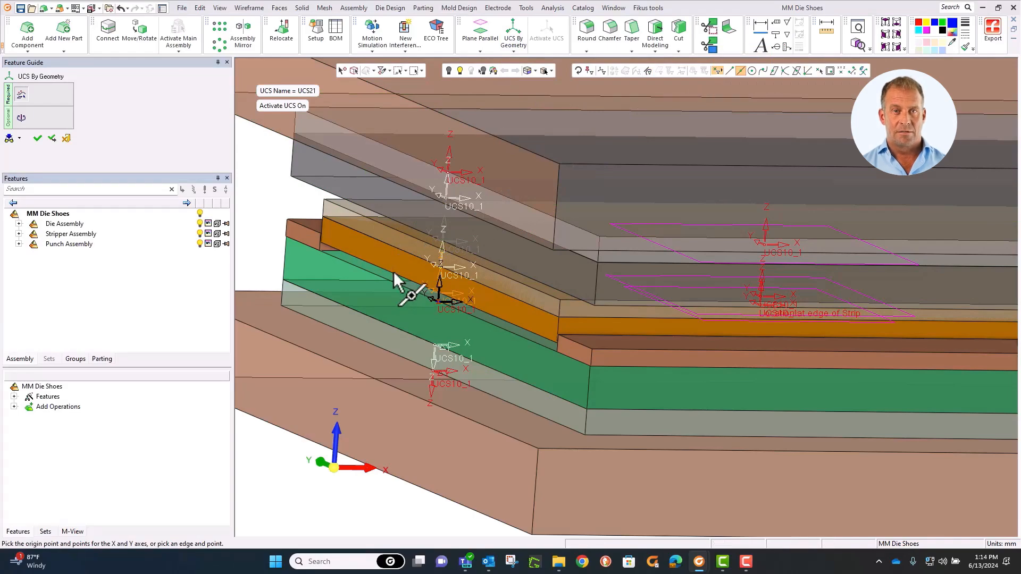
{"action": "scroll", "coordinate": [452, 442], "scroll_direction": "down", "scroll_amount": 5}
{"action": "middle_click_drag", "start_coordinate": [679, 307], "coordinate": [496, 262]}
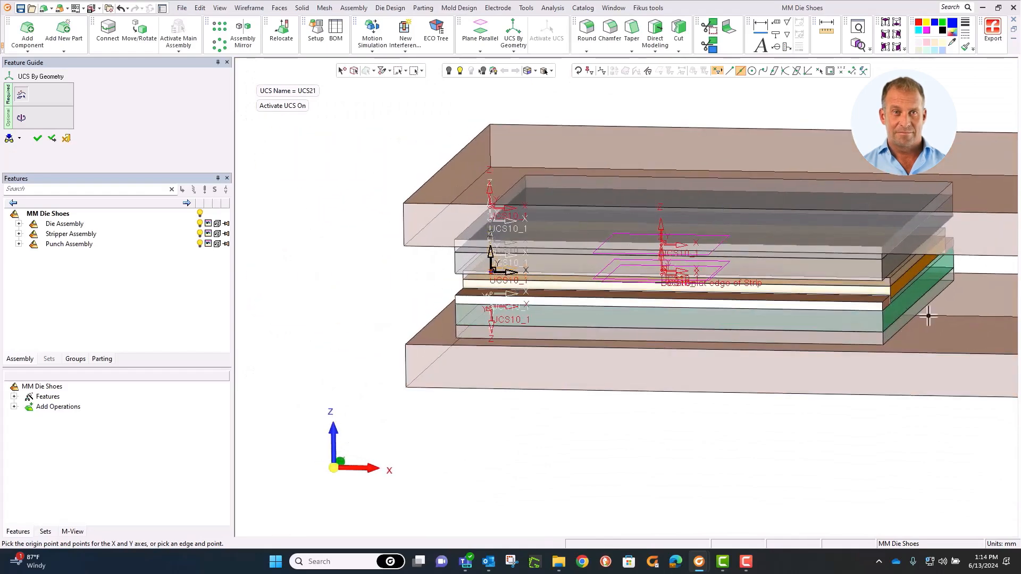
{"action": "left_click", "coordinate": [922, 277]}
- Name the new UCS "Position point for strip" and create it
{"action": "left_click", "coordinate": [301, 94]}
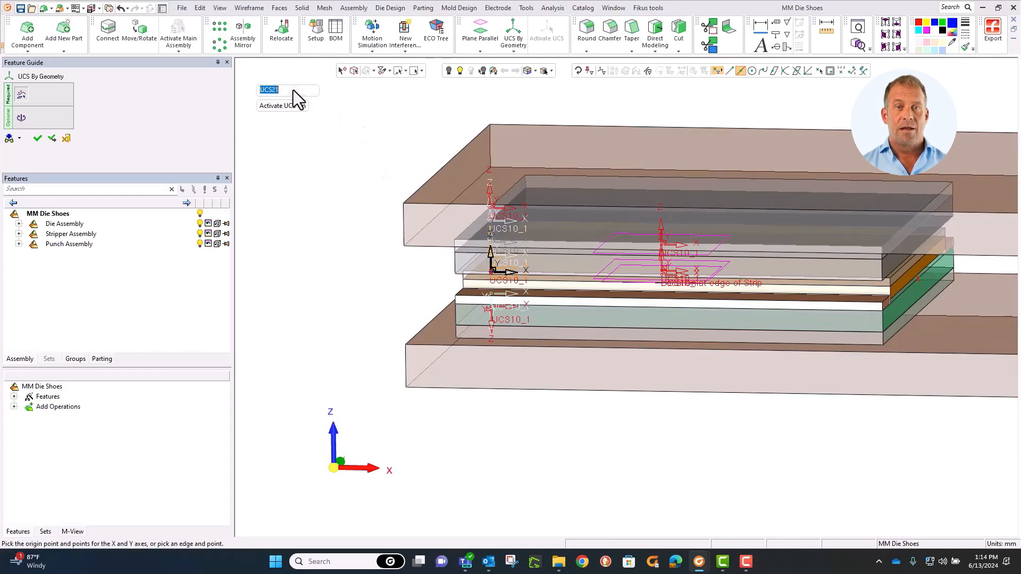
{"action": "type", "text": "Position po"}
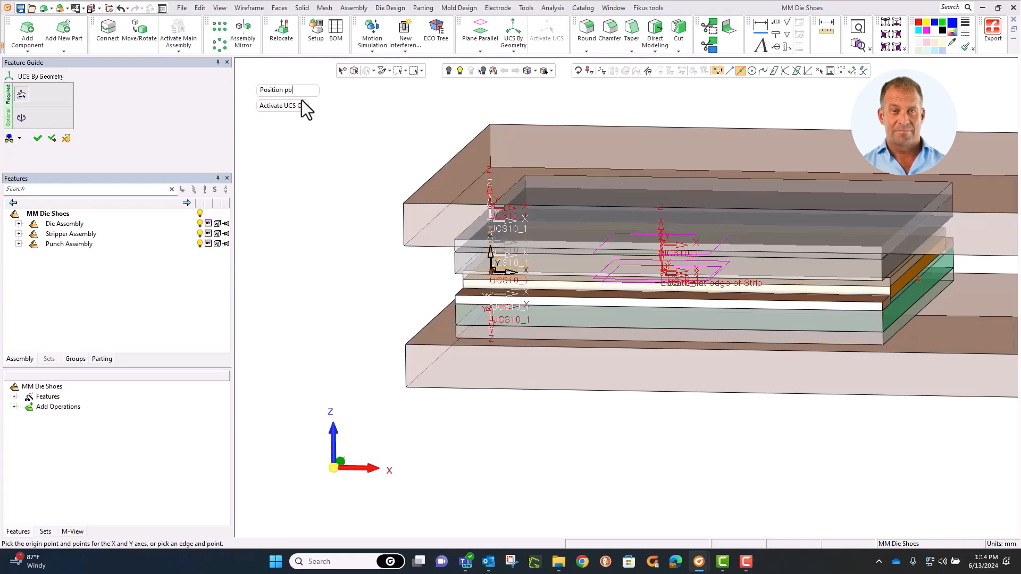
{"action": "type", "text": "int for strip"}
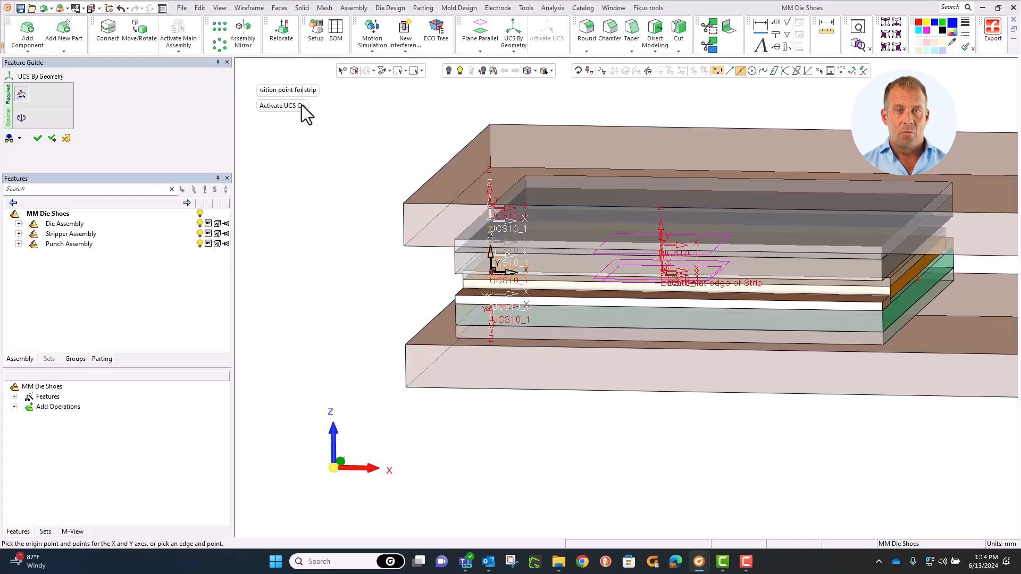
{"action": "key", "text": "Return"}
{"action": "left_click", "coordinate": [301, 105]}
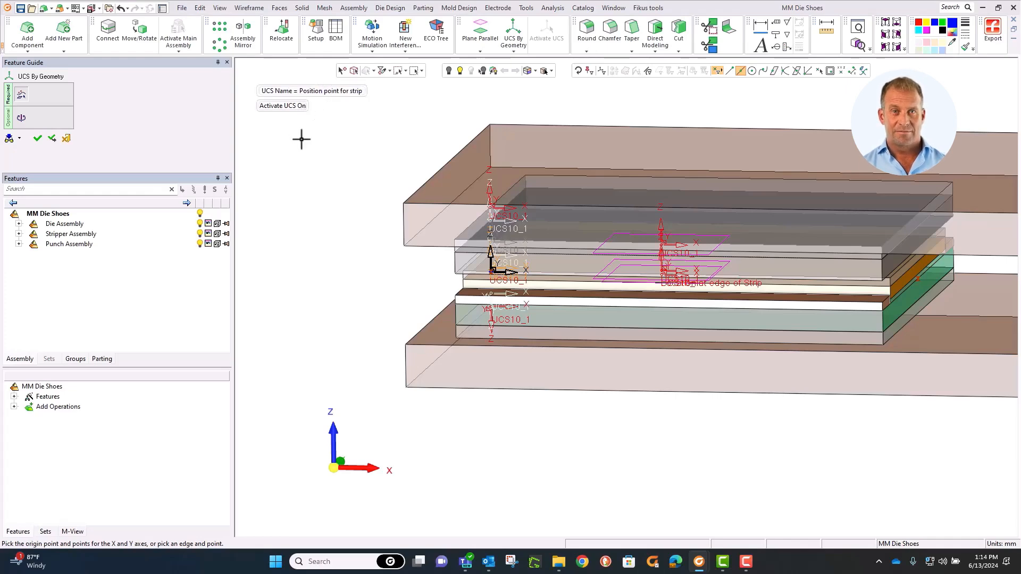
{"action": "left_click", "coordinate": [40, 140]}
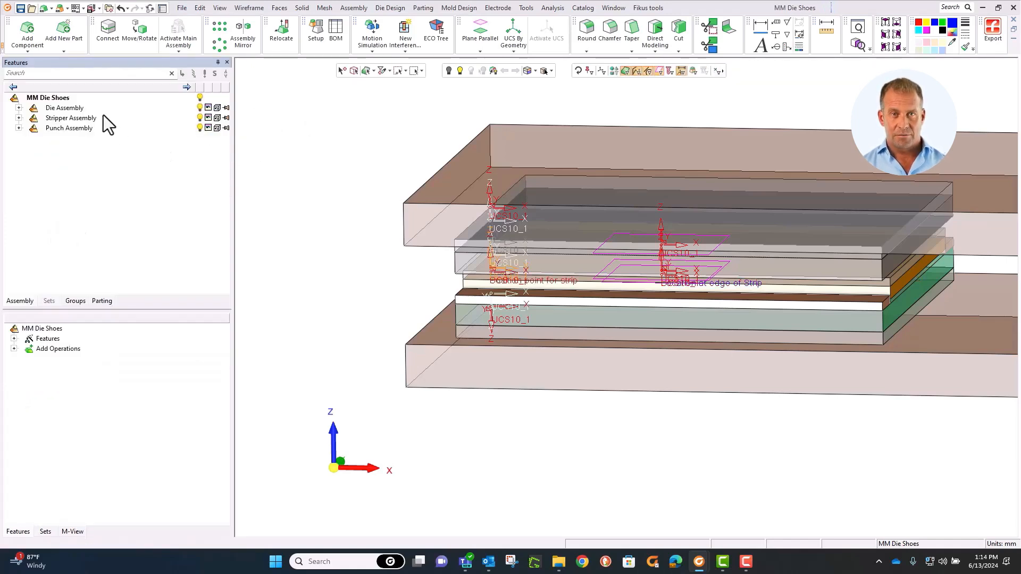
- Save the MM Die Shoes assembly and turn off its datum display
{"action": "left_click", "coordinate": [181, 7]}
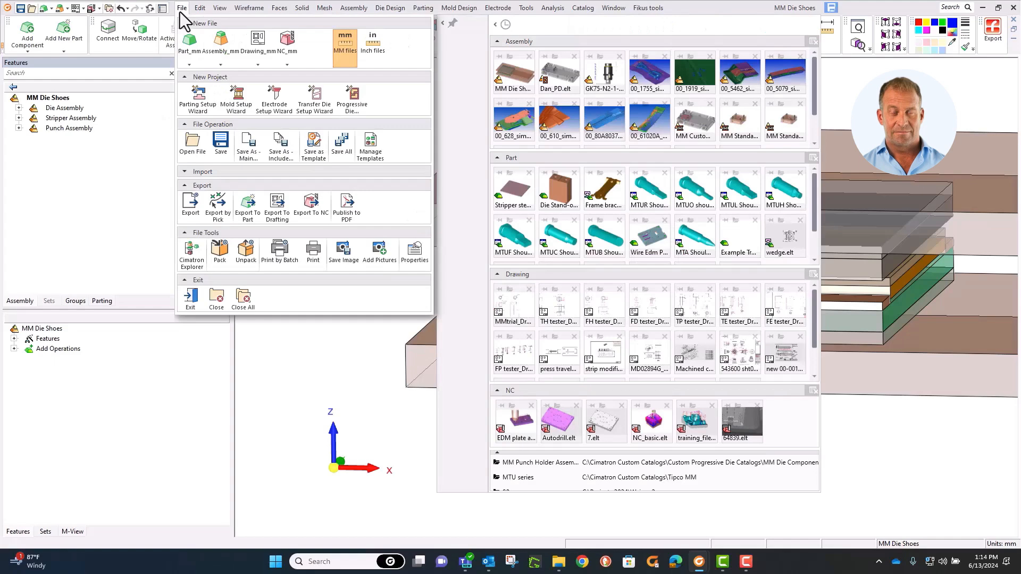
{"action": "left_click", "coordinate": [225, 150]}
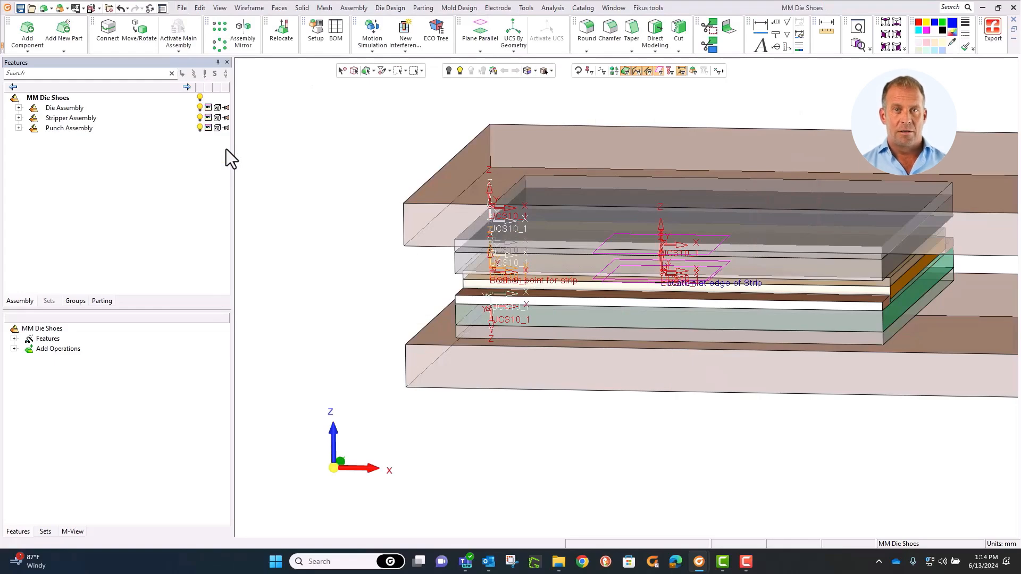
{"action": "right_click", "coordinate": [260, 159]}
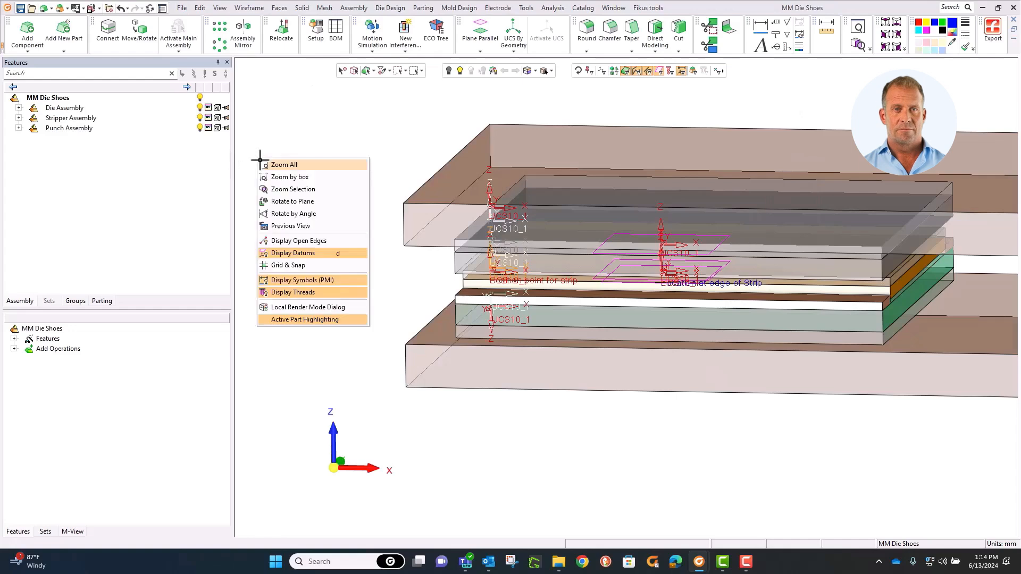
{"action": "left_click", "coordinate": [282, 253]}
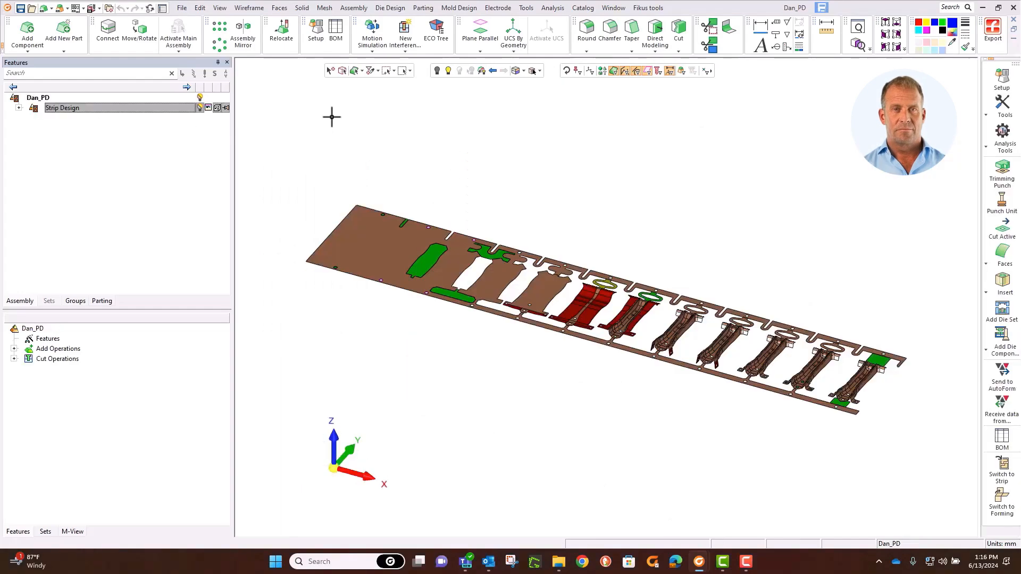
- Start adding a duplicate copy of MM Die Shoes.elt from the Custom Die Shoes folder to the Dan_PD assembly
{"action": "left_click", "coordinate": [353, 8]}
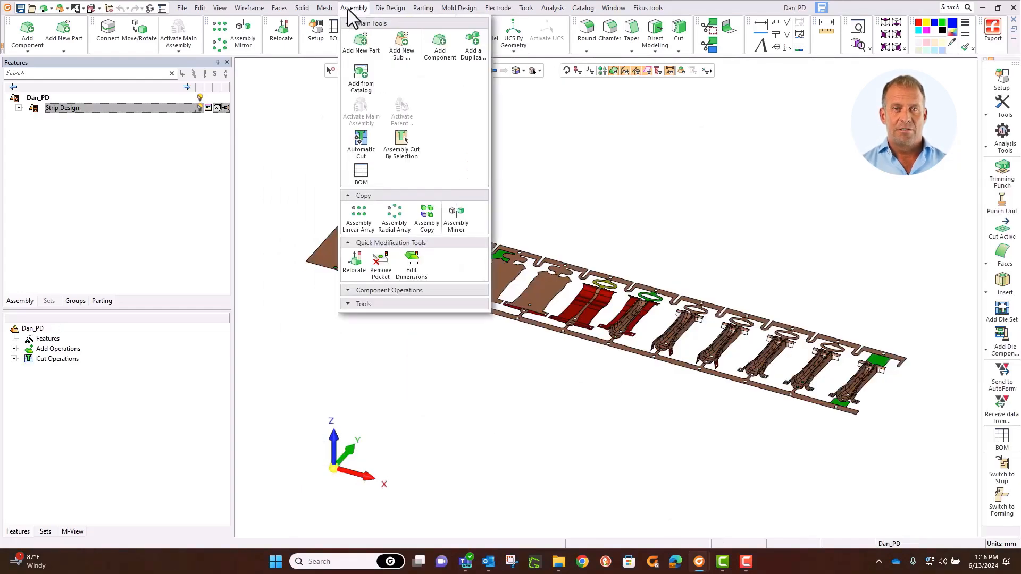
{"action": "left_click", "coordinate": [468, 46]}
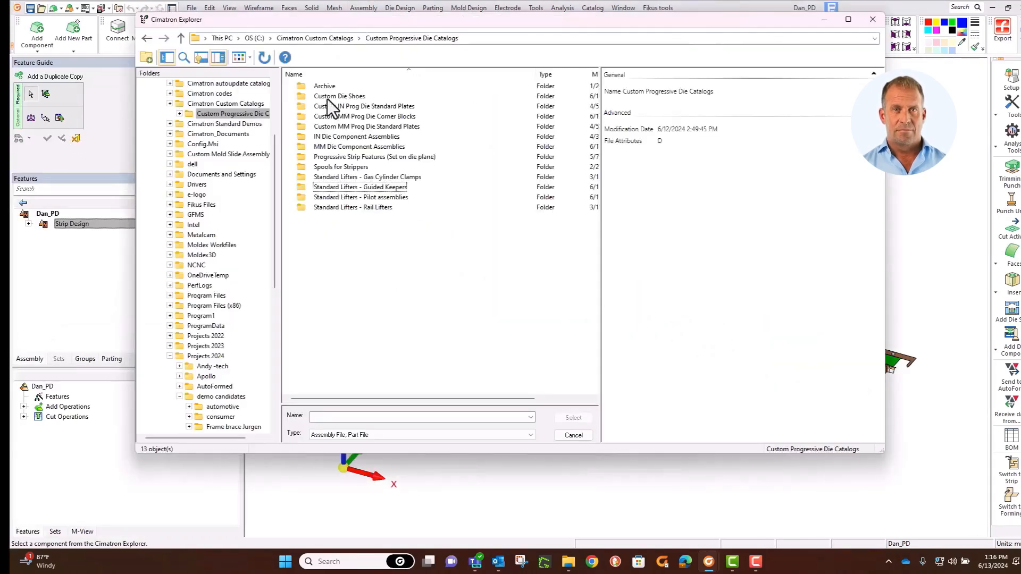
{"action": "left_click", "coordinate": [318, 97]}
{"action": "double_click", "coordinate": [327, 99]}
{"action": "left_click", "coordinate": [335, 148]}
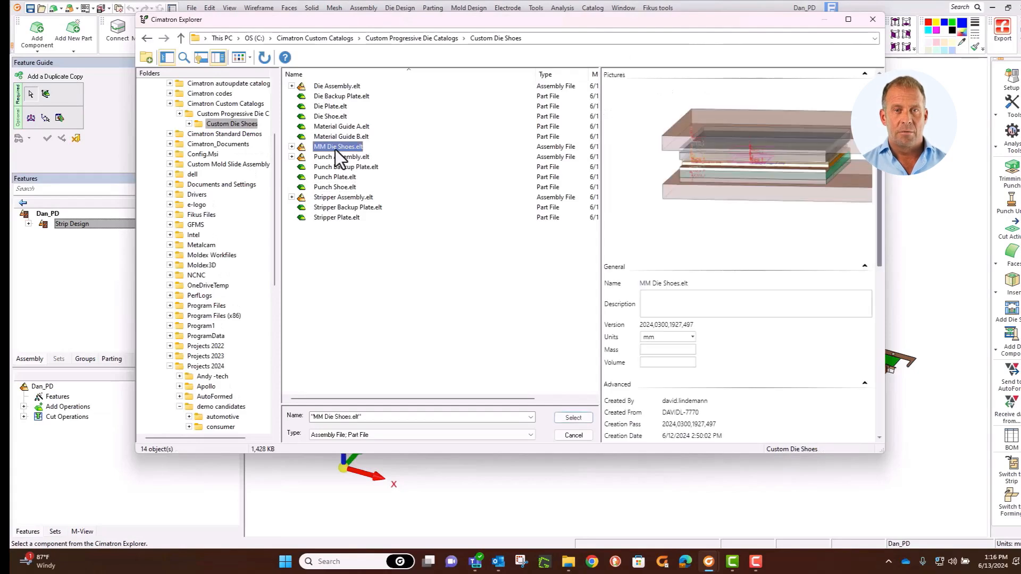
{"action": "left_click", "coordinate": [563, 420]}
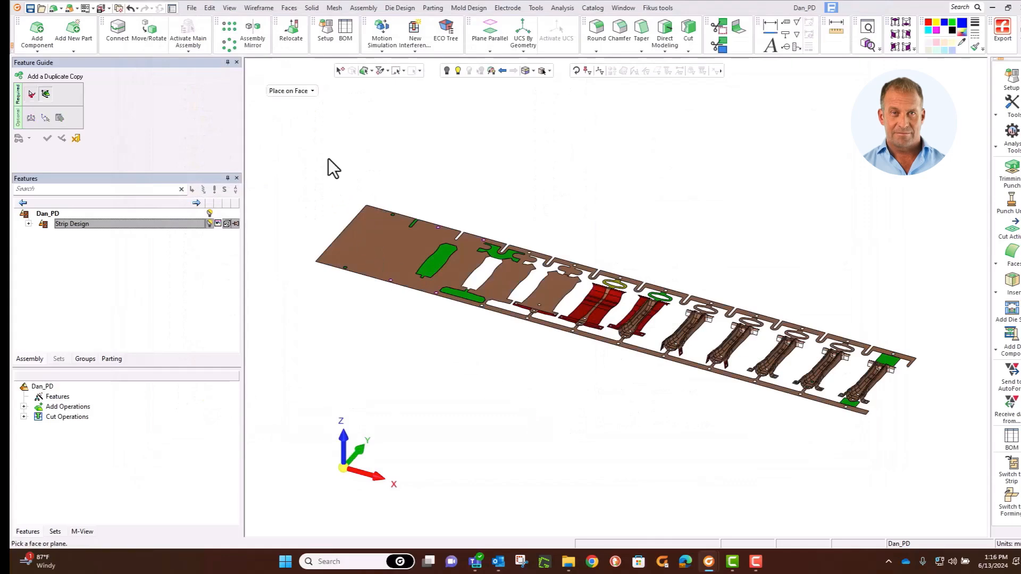
- Set the duplicate copy to Place by Pick and Add as Sub Assembly
{"action": "left_click", "coordinate": [287, 91]}
{"action": "left_click", "coordinate": [290, 116]}
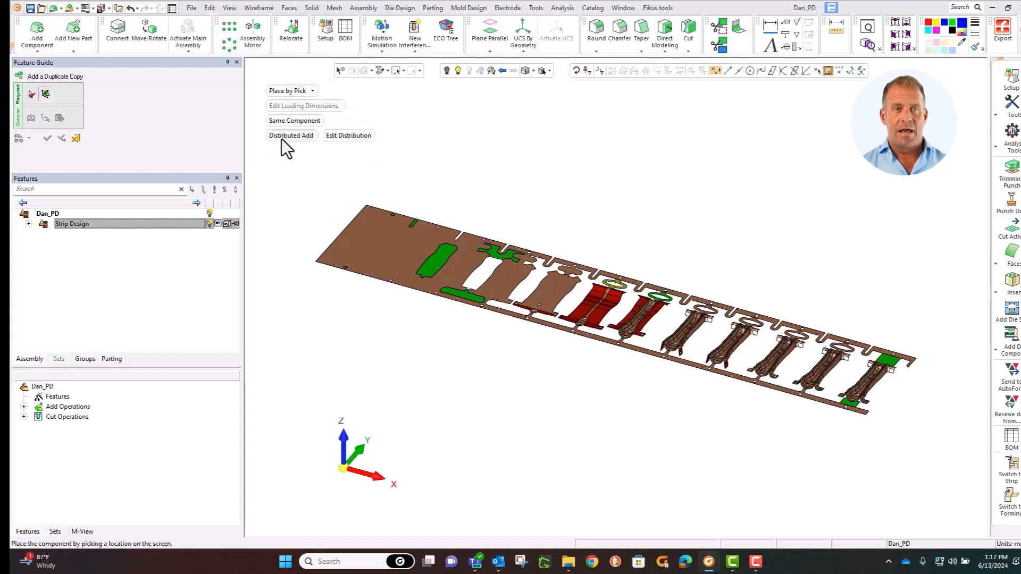
{"action": "left_click", "coordinate": [281, 149]}
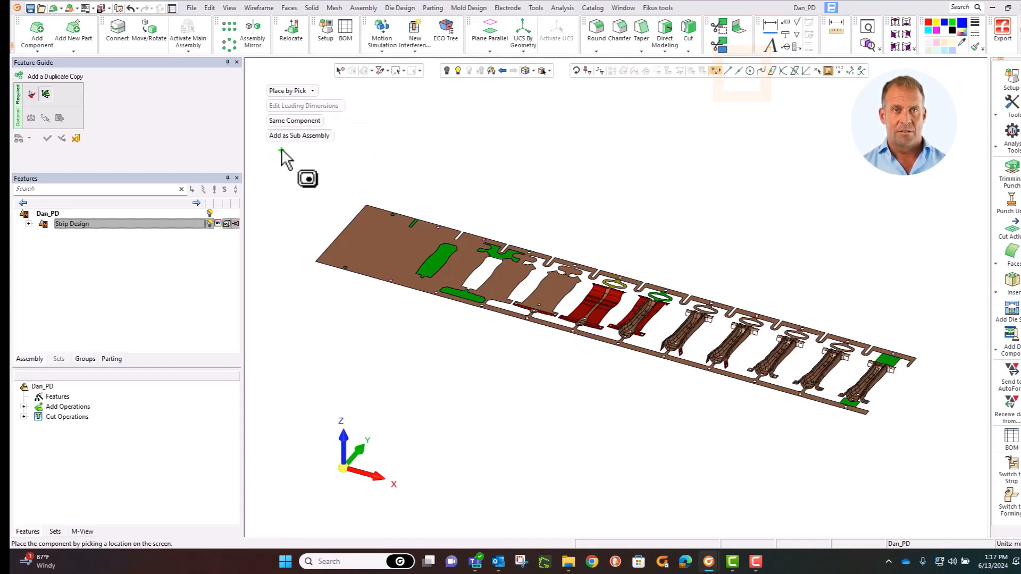
- Place the MM Die Shoes duplicate at the midpoint of the strip's starting edge, check its fit around the strip, and confirm the placement
{"action": "left_click", "coordinate": [738, 71]}
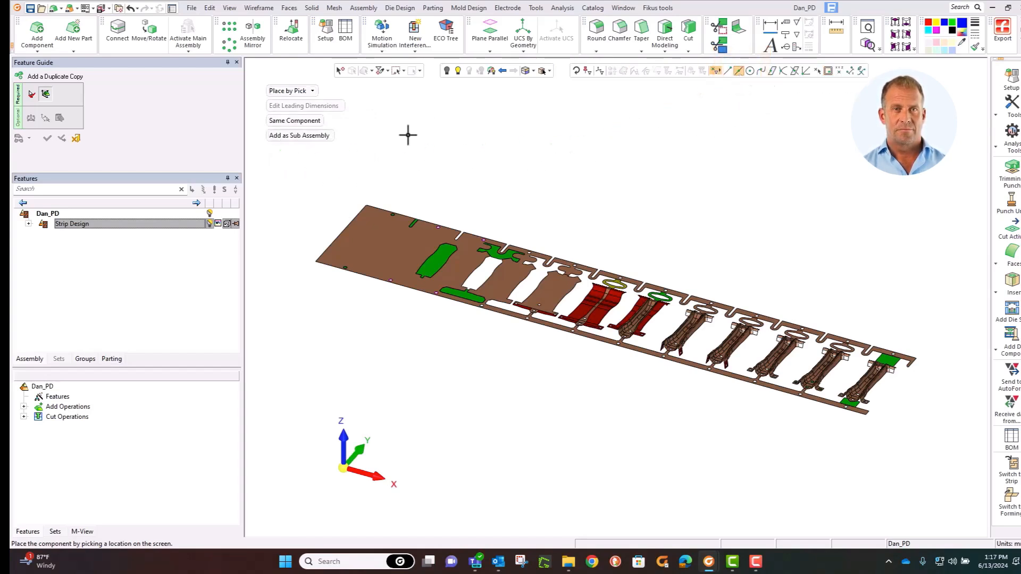
{"action": "left_click", "coordinate": [340, 232]}
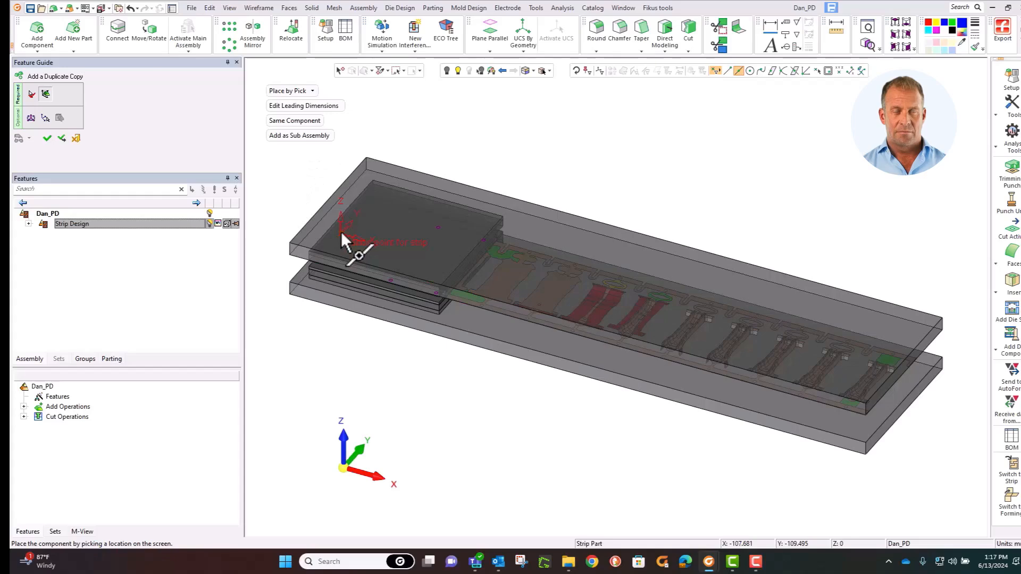
{"action": "right_click_drag", "start_coordinate": [534, 234], "coordinate": [543, 236], "text": "ctrl"}
{"action": "left_click_drag", "start_coordinate": [543, 236], "coordinate": [646, 190], "text": "ctrl"}
{"action": "right_click_drag", "start_coordinate": [505, 399], "coordinate": [533, 190], "text": "ctrl"}
{"action": "middle_click_drag", "start_coordinate": [585, 191], "coordinate": [804, 207], "text": "ctrl"}
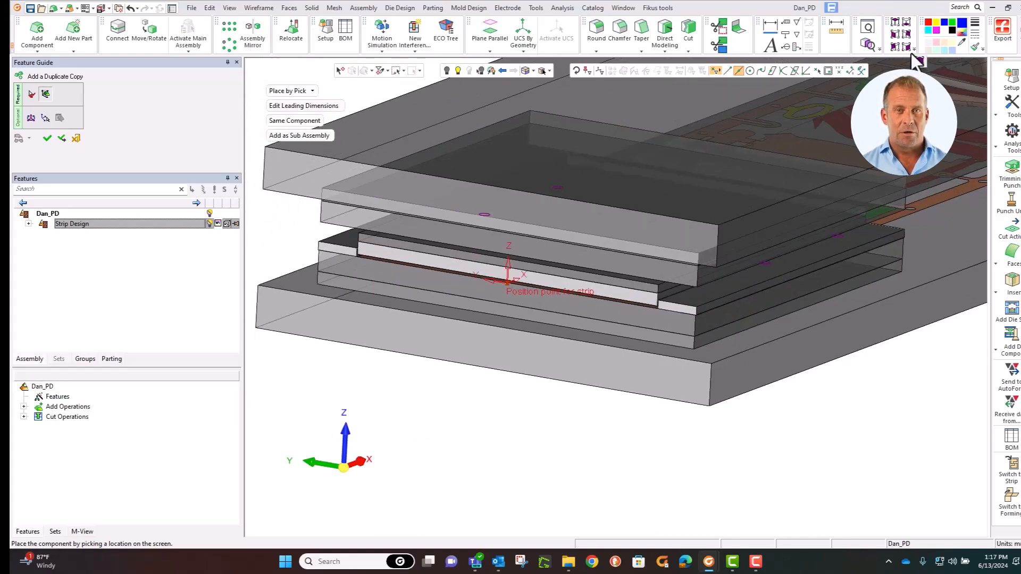
{"action": "left_click", "coordinate": [919, 63]}
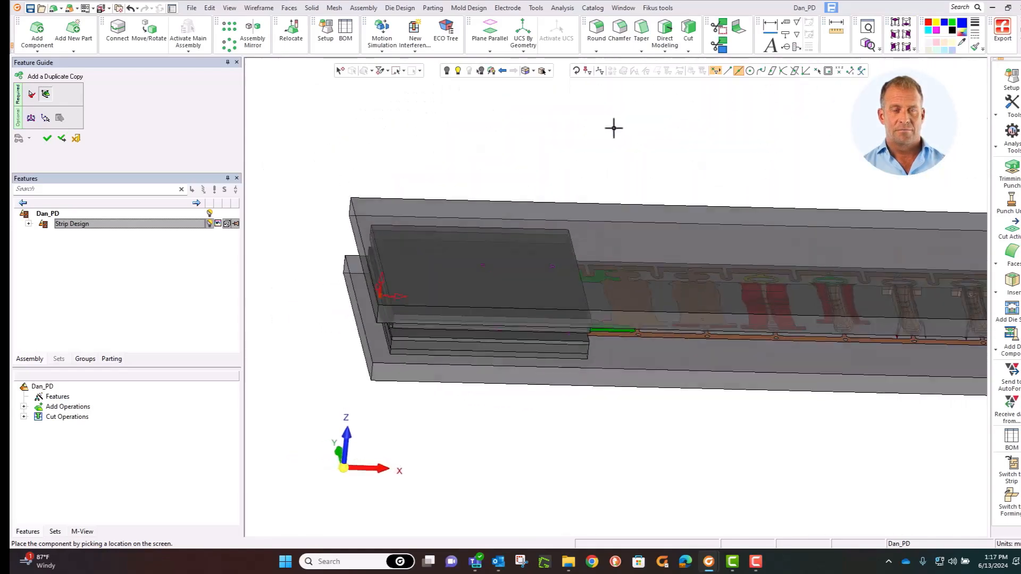
{"action": "left_click", "coordinate": [47, 139]}
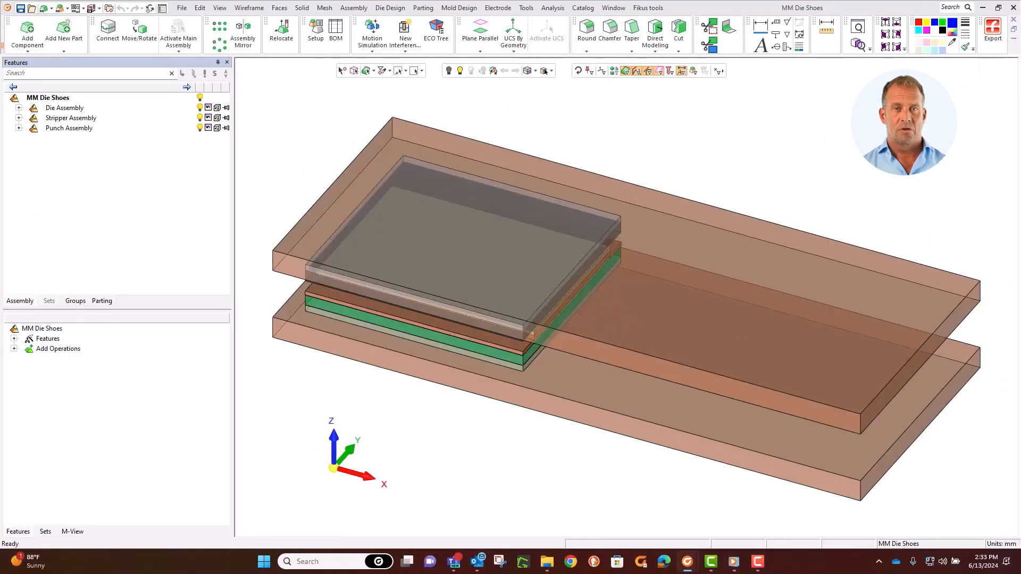
- Open the properties of the Die Plate in the Die Assembly and set its part material to A2
{"action": "left_click", "coordinate": [882, 49]}
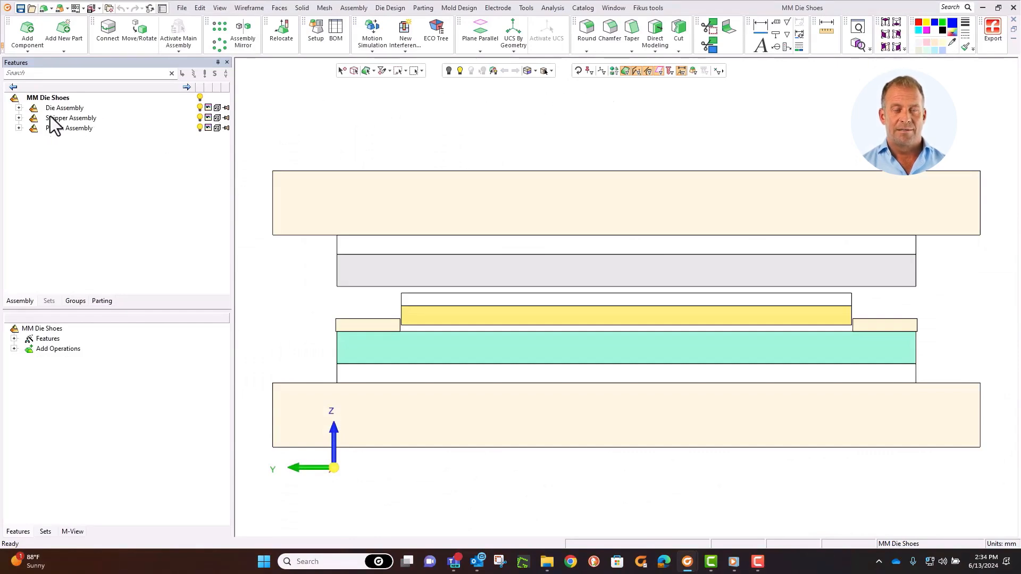
{"action": "left_click", "coordinate": [18, 108]}
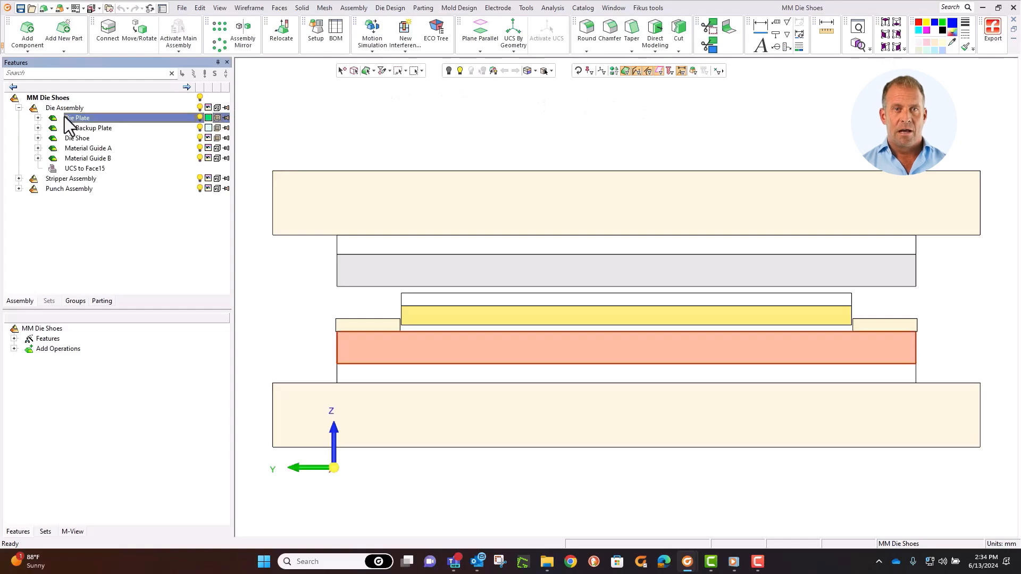
{"action": "right_click", "coordinate": [65, 118]}
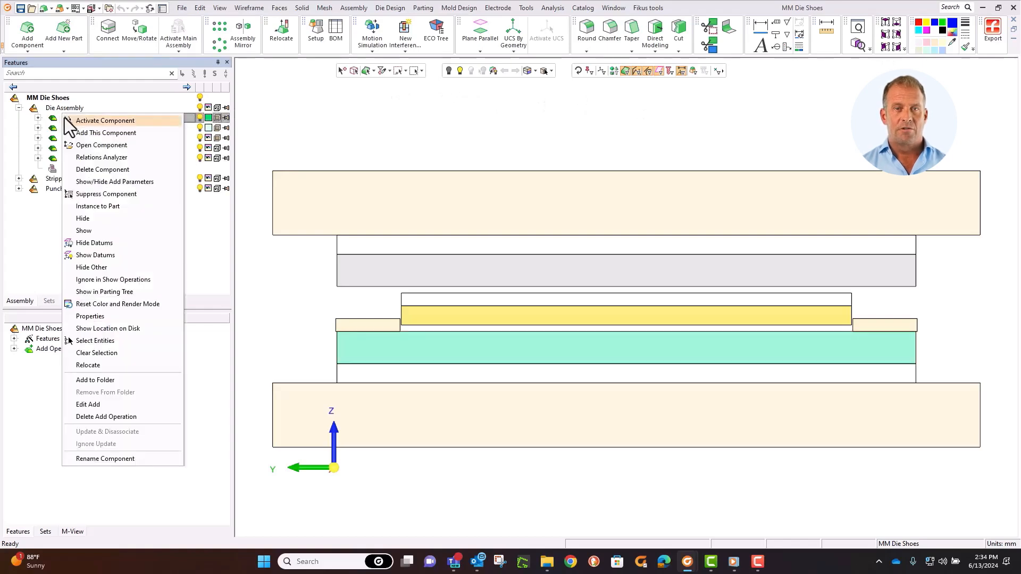
{"action": "left_click", "coordinate": [87, 319]}
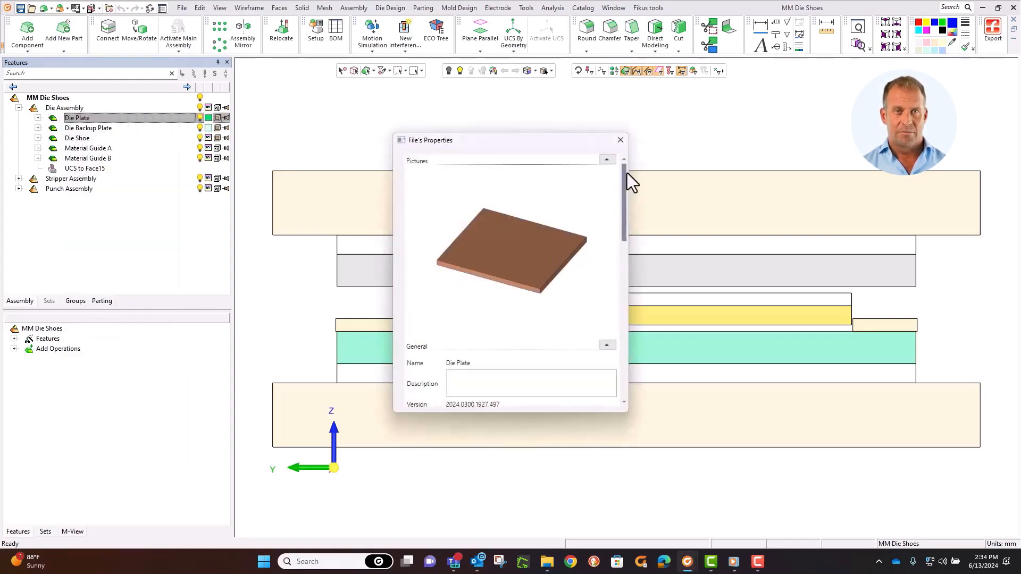
{"action": "left_click_drag", "start_coordinate": [624, 177], "coordinate": [623, 227]}
{"action": "left_click", "coordinate": [483, 281]}
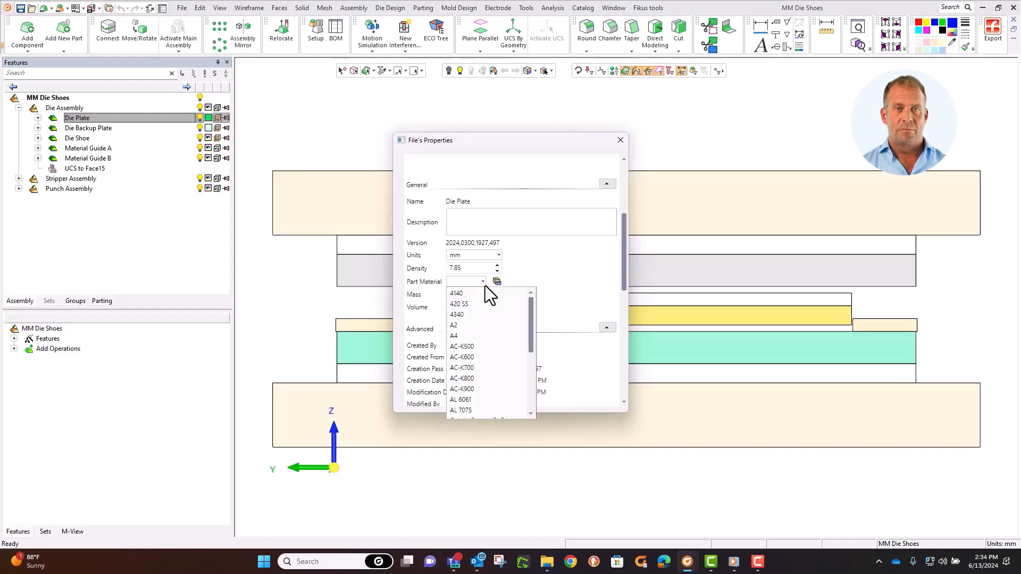
{"action": "left_click", "coordinate": [518, 322]}
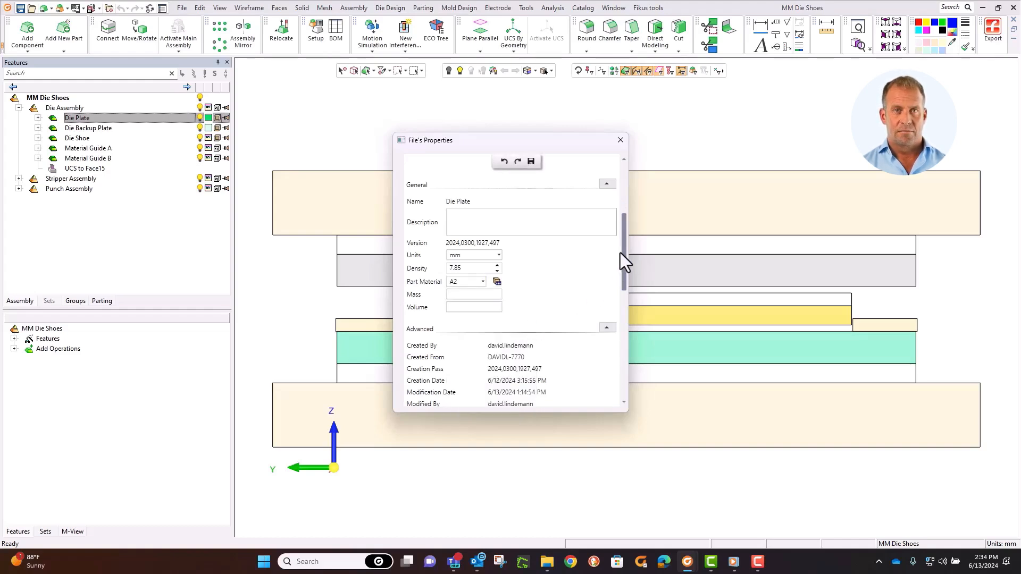
- Set the Die Plate's catalog to "Die Sets" and its category to "Die sets"
{"action": "left_click_drag", "start_coordinate": [621, 250], "coordinate": [605, 302]}
{"action": "left_click", "coordinate": [547, 264]}
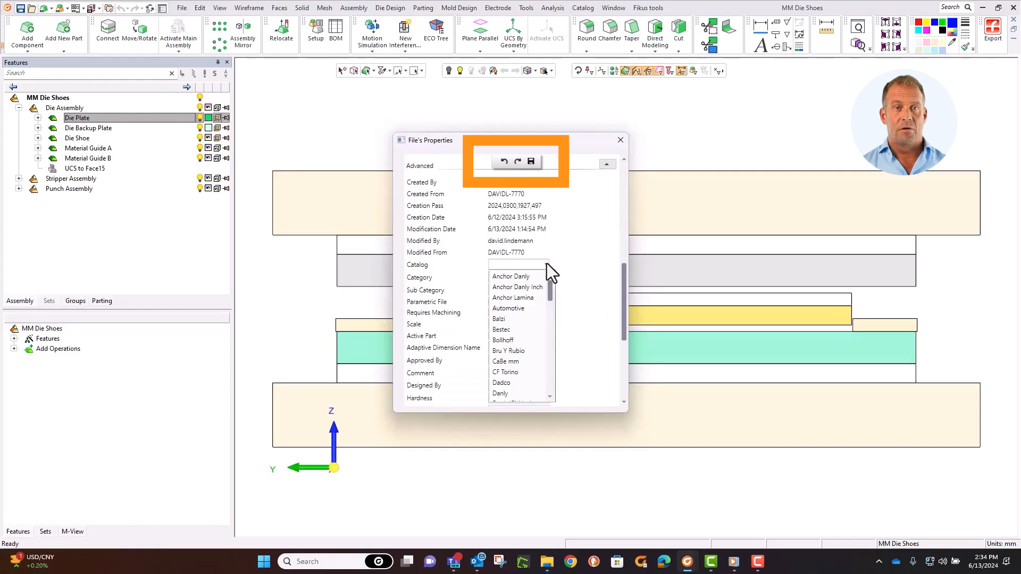
{"action": "left_click_drag", "start_coordinate": [552, 288], "coordinate": [554, 309]}
{"action": "left_click", "coordinate": [571, 300]}
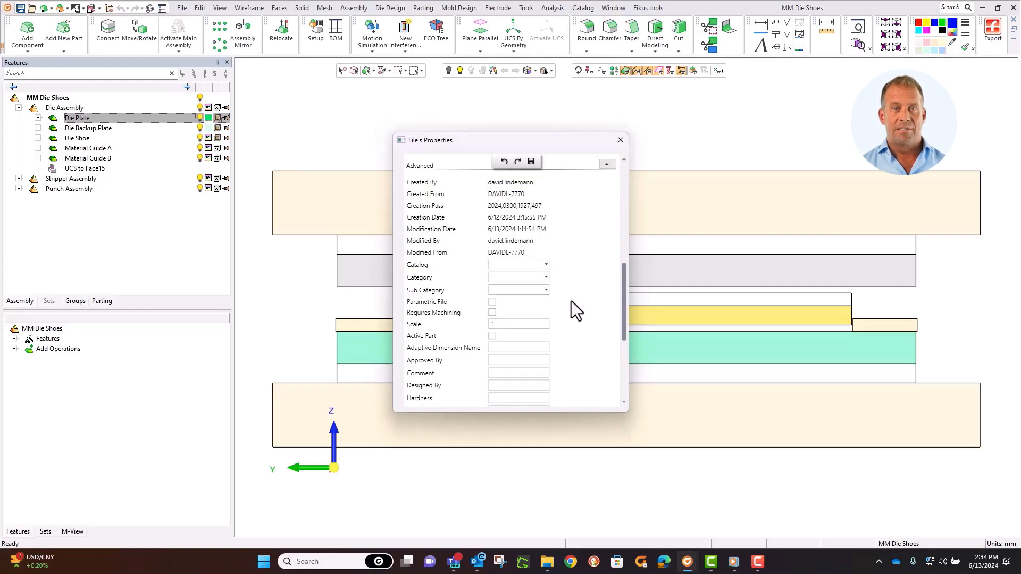
{"action": "type", "text": "Die Sets"}
{"action": "left_click", "coordinate": [524, 276]}
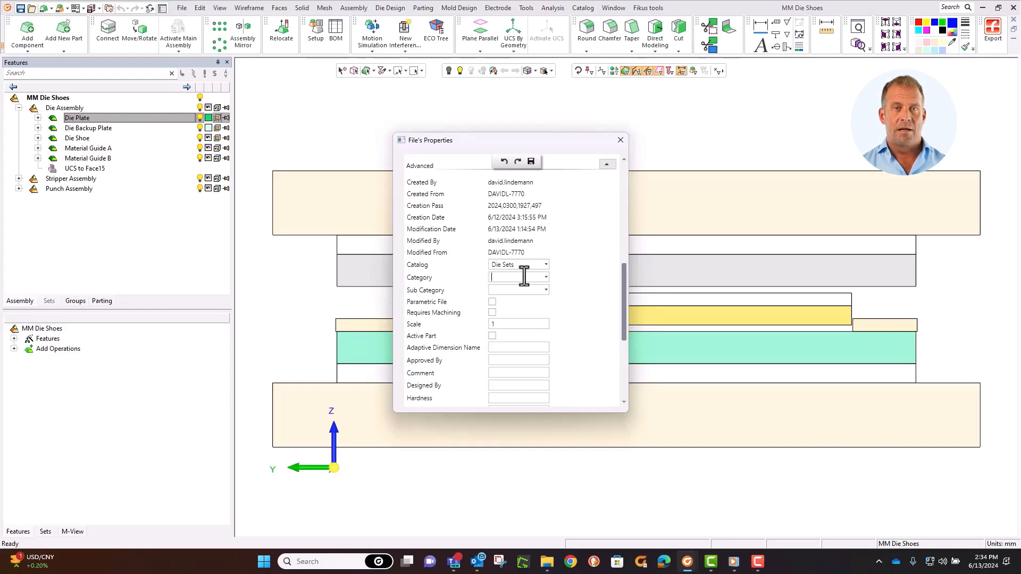
{"action": "type", "text": "Die sets"}
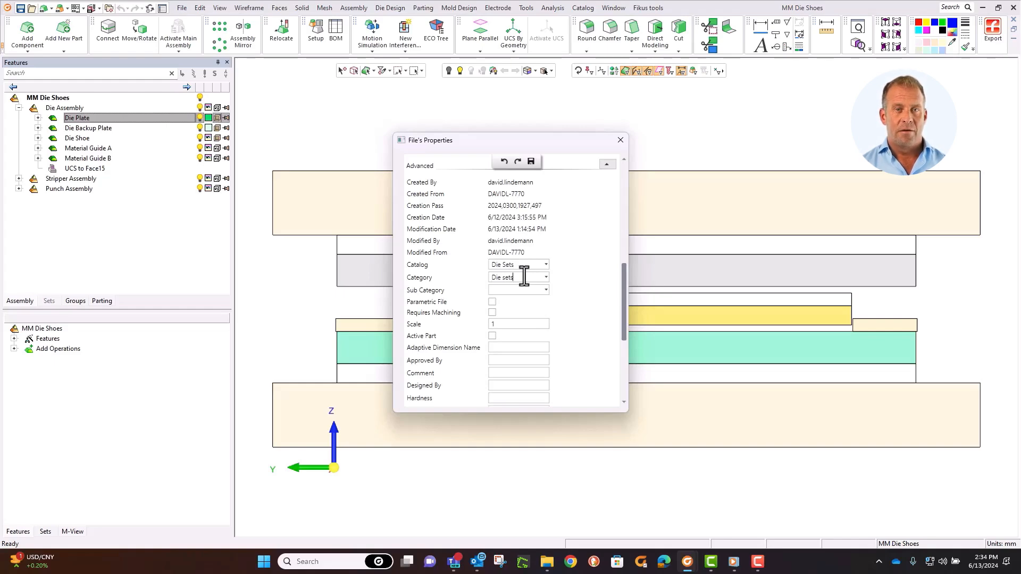
- Set the Die Plate's sub category to Die Plates and mark the part as requiring machining
{"action": "left_click", "coordinate": [549, 290]}
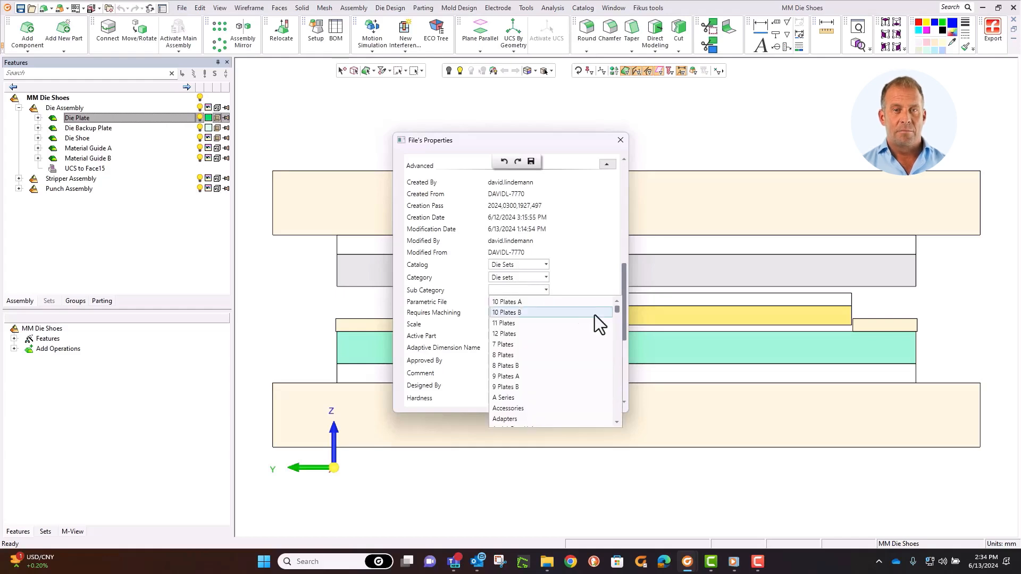
{"action": "left_click_drag", "start_coordinate": [617, 310], "coordinate": [620, 329]}
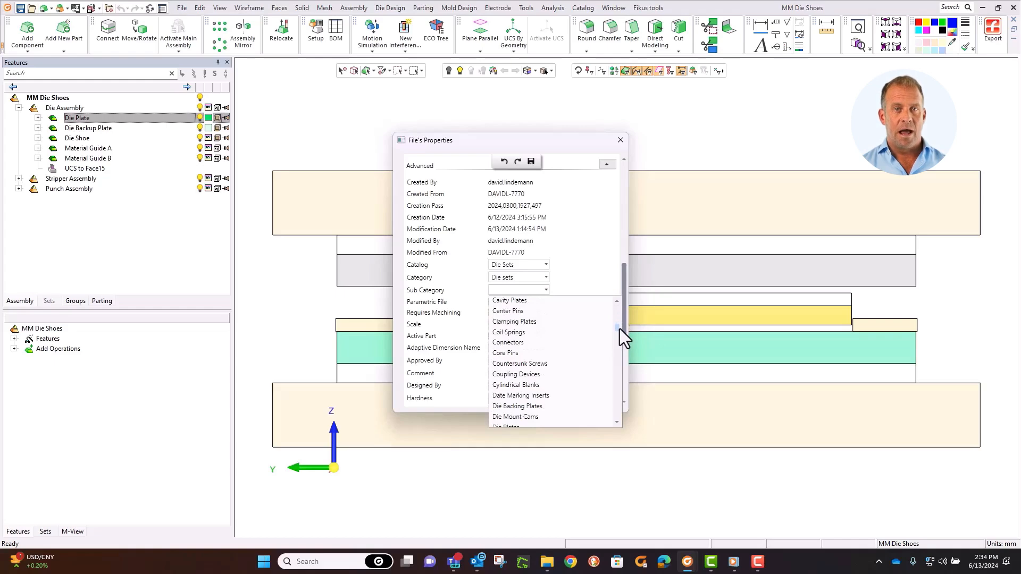
{"action": "left_click_drag", "start_coordinate": [619, 329], "coordinate": [620, 330]}
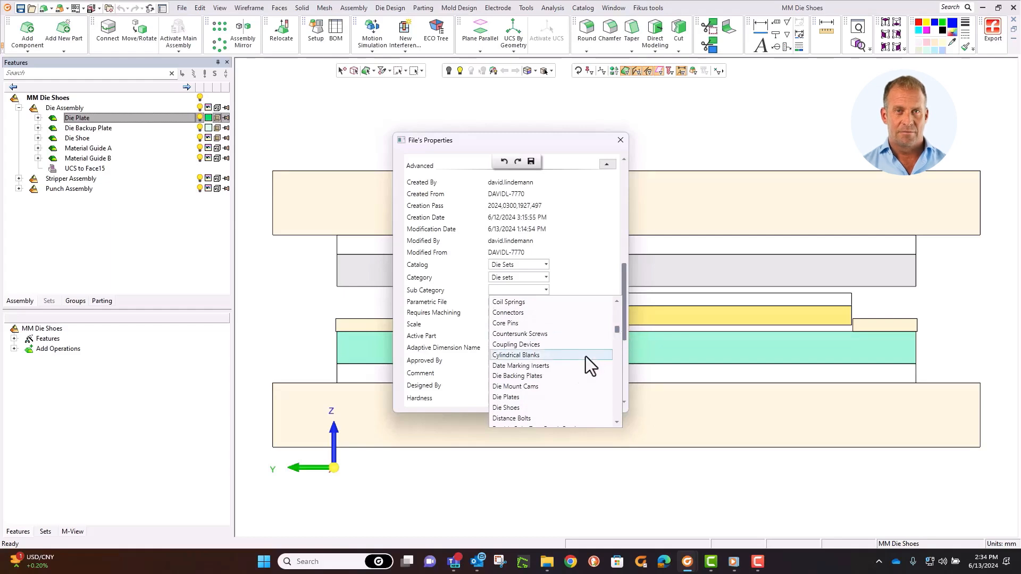
{"action": "left_click", "coordinate": [558, 398]}
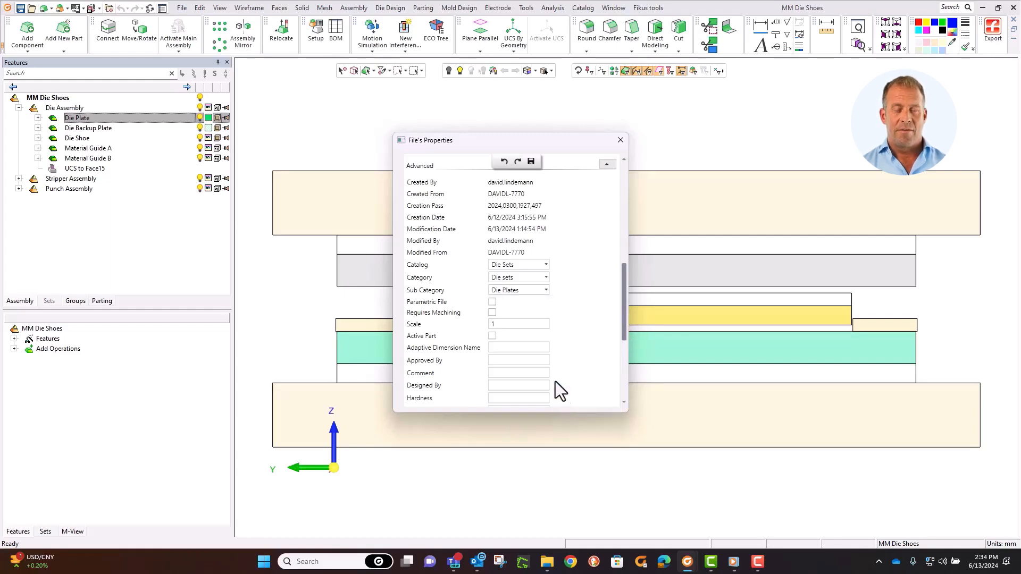
{"action": "left_click", "coordinate": [492, 314]}
- Set the Die Plate's short type to "DP2 - Die Plates (From 001)", then save and close its properties
{"action": "left_click_drag", "start_coordinate": [625, 323], "coordinate": [627, 372]}
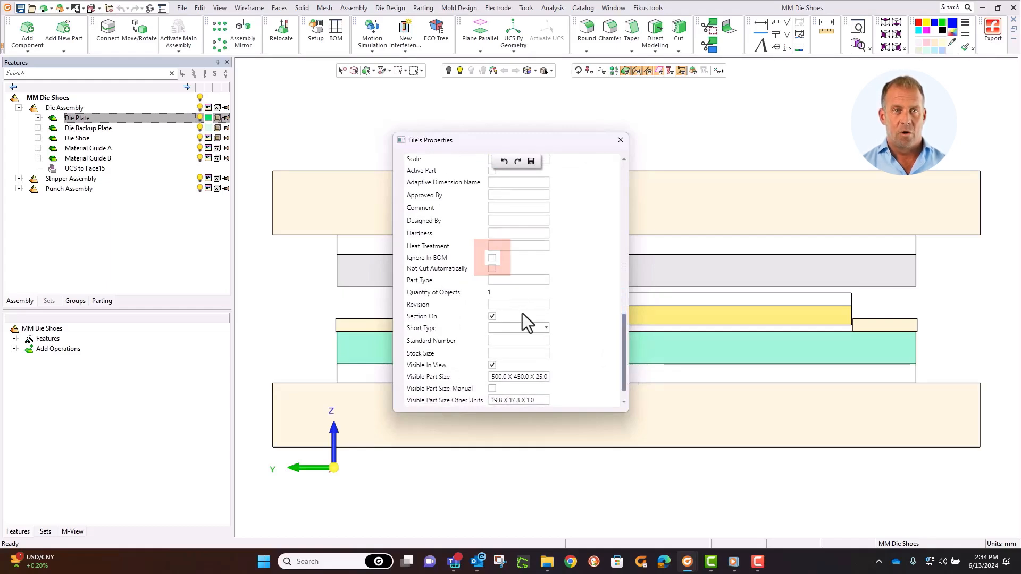
{"action": "left_click", "coordinate": [547, 328]}
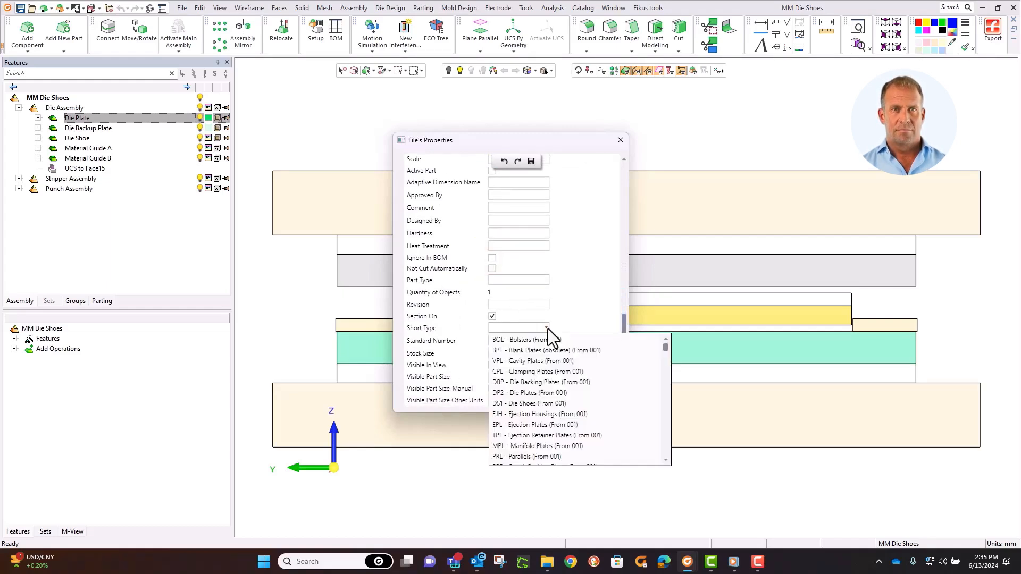
{"action": "left_click", "coordinate": [663, 348]}
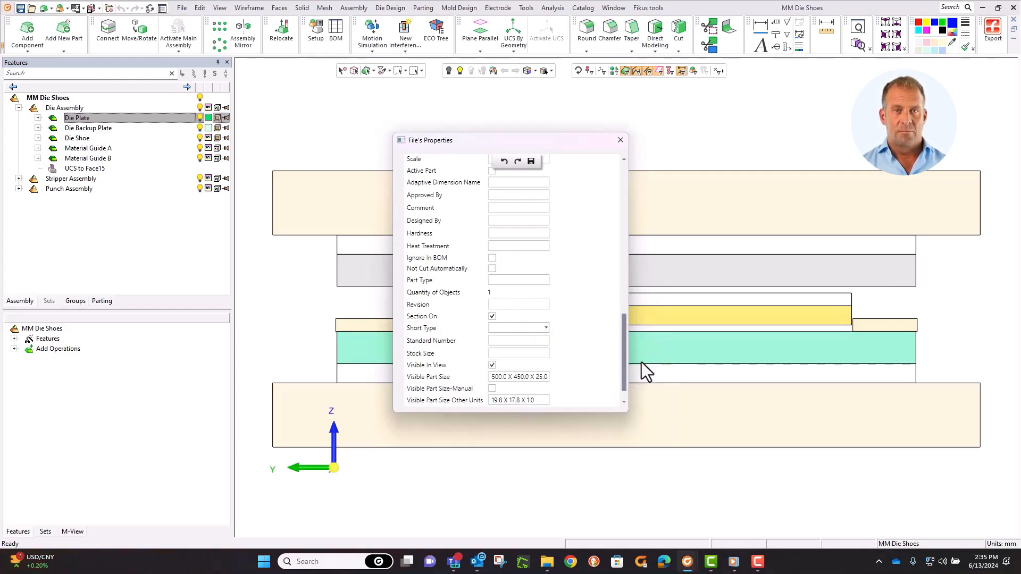
{"action": "left_click", "coordinate": [545, 328]}
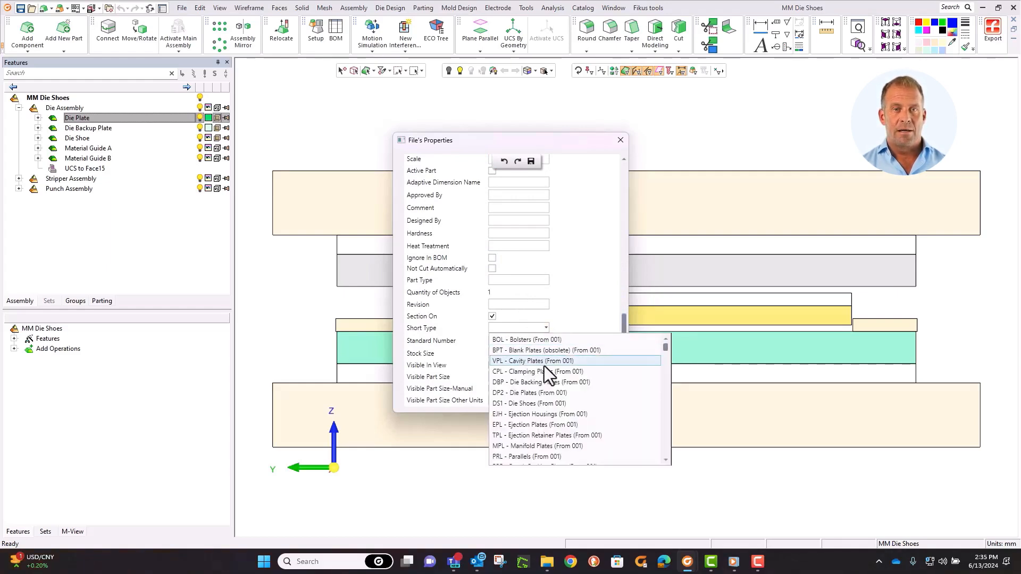
{"action": "left_click", "coordinate": [548, 396]}
{"action": "scroll", "coordinate": [620, 373], "scroll_direction": "down", "scroll_amount": 2}
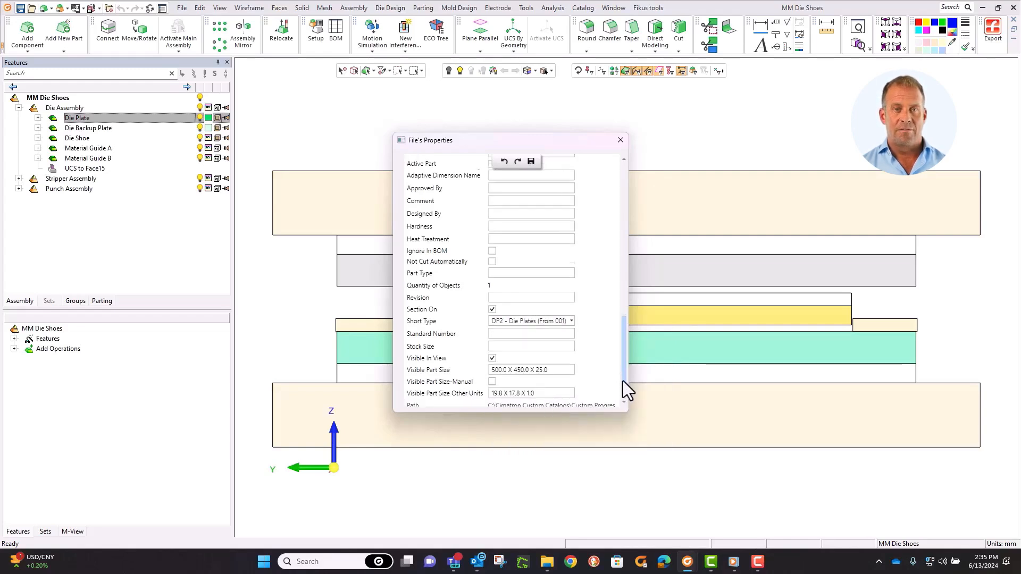
{"action": "left_click", "coordinate": [532, 160]}
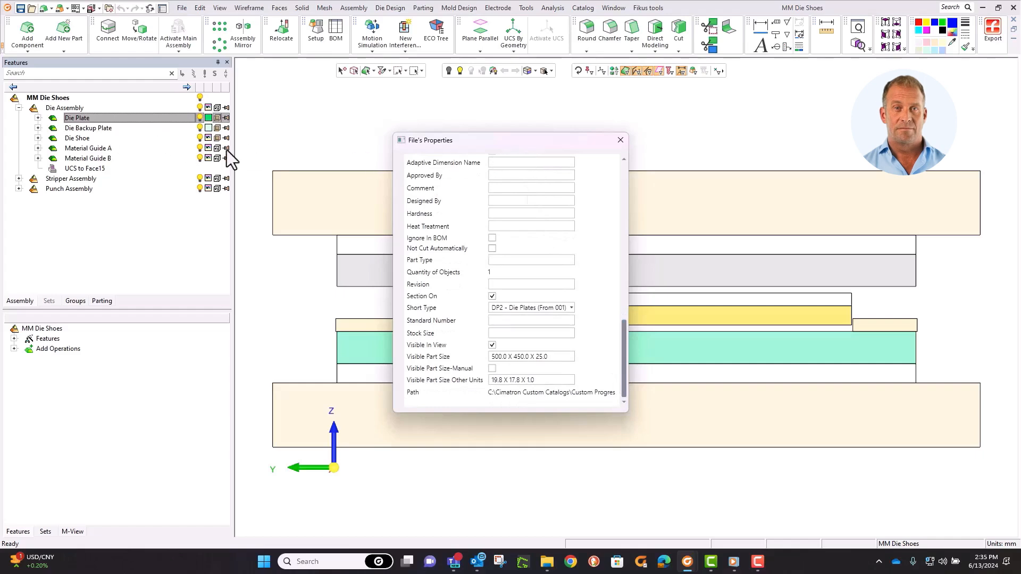
{"action": "left_click_drag", "start_coordinate": [626, 344], "coordinate": [611, 227]}
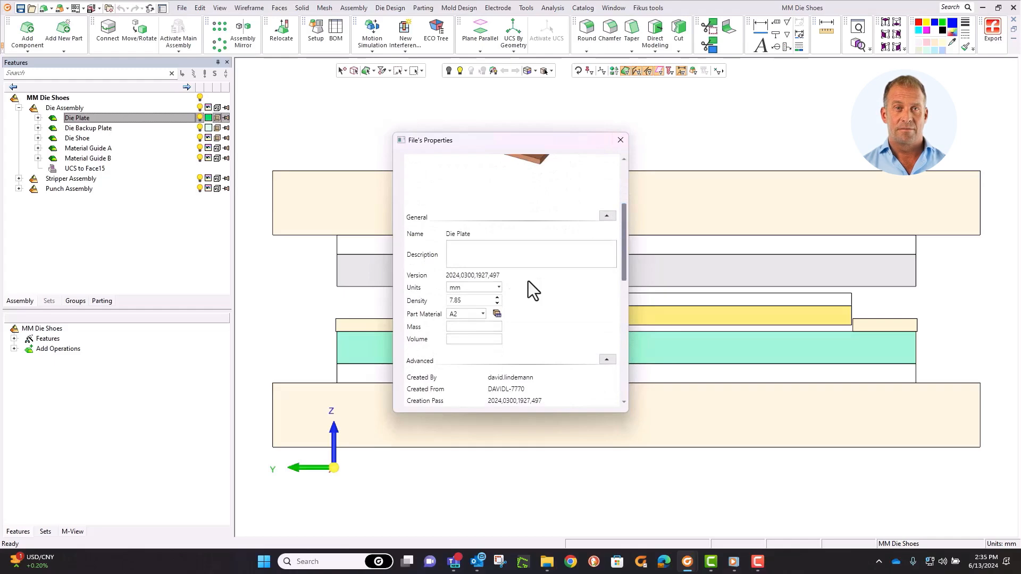
{"action": "left_click", "coordinate": [483, 313]}
{"action": "left_click", "coordinate": [483, 314]}
{"action": "left_click", "coordinate": [620, 140]}
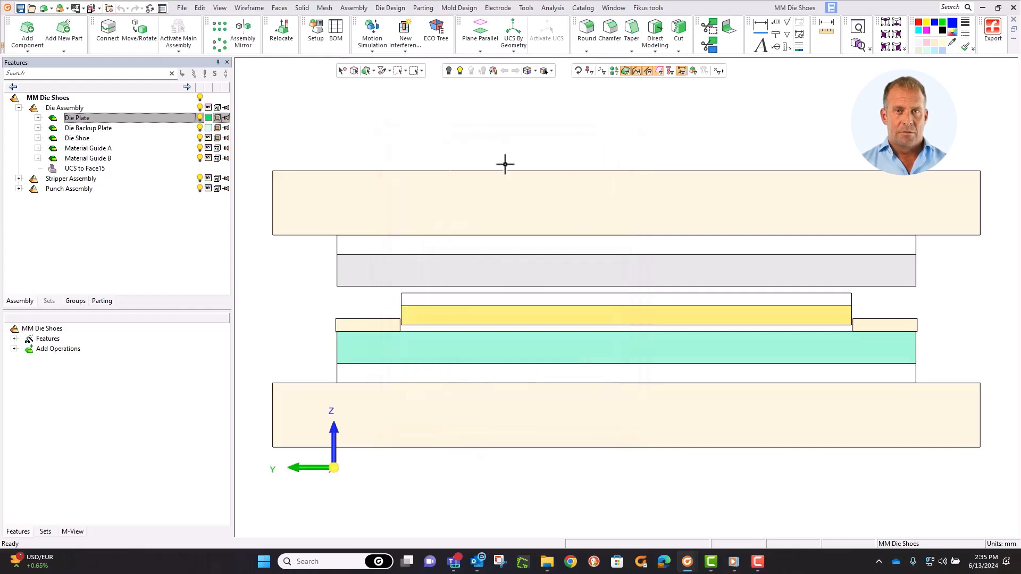
- Open the Die Backup Plate's properties and set its part material to A2
{"action": "left_click", "coordinate": [117, 130]}
{"action": "right_click", "coordinate": [117, 129]}
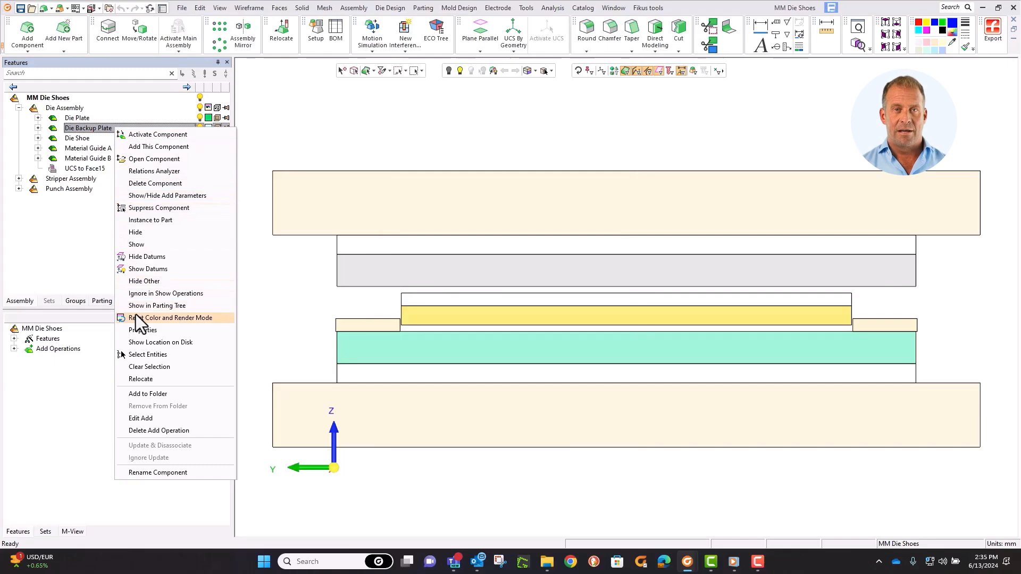
{"action": "left_click", "coordinate": [136, 329]}
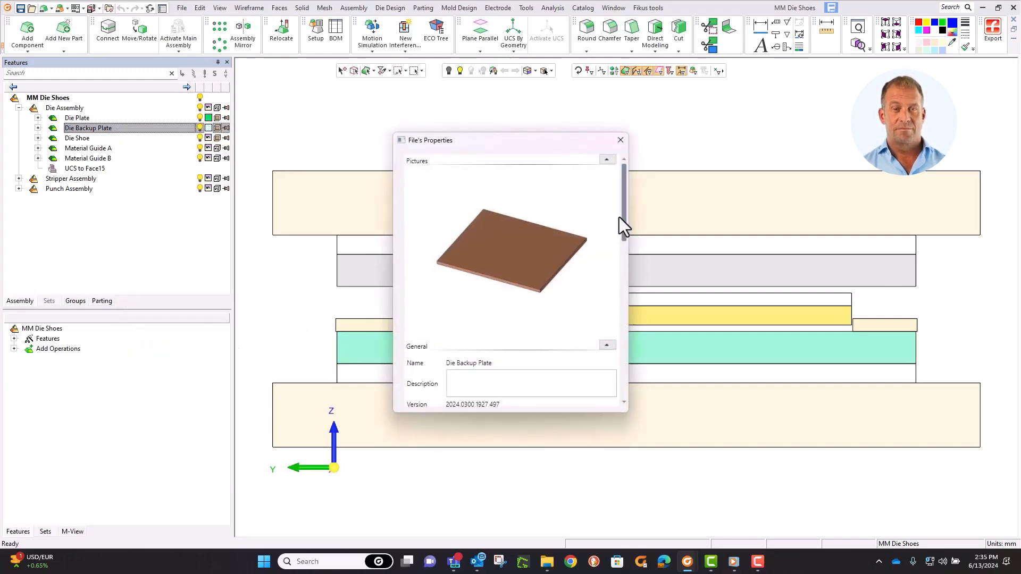
{"action": "left_click_drag", "start_coordinate": [626, 215], "coordinate": [628, 270]}
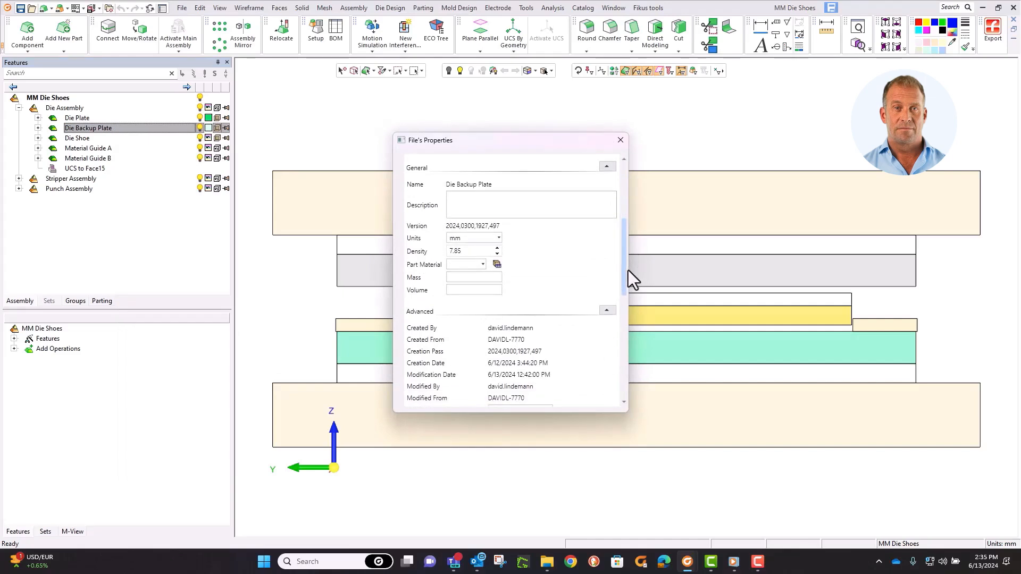
{"action": "left_click", "coordinate": [483, 264]}
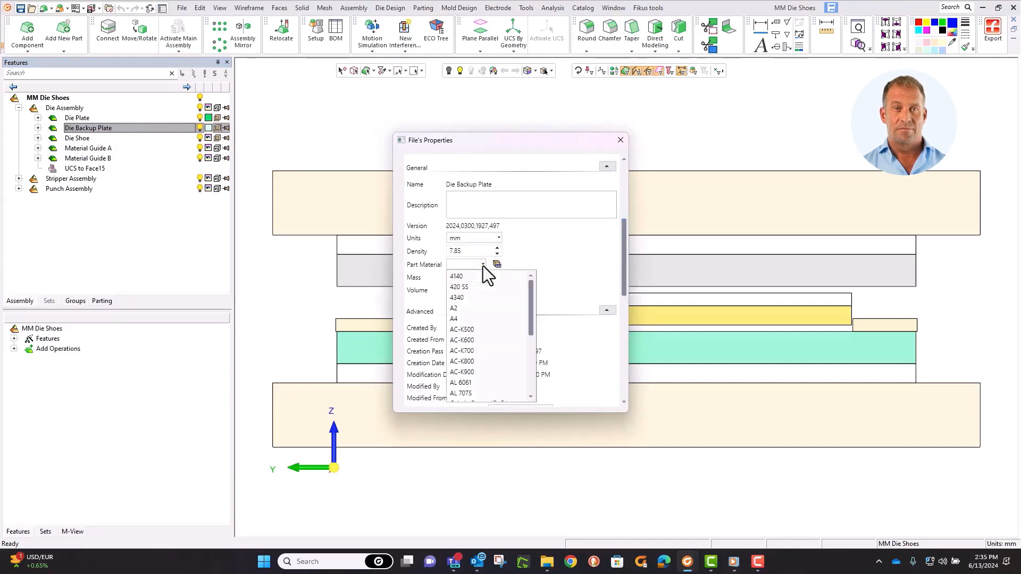
{"action": "left_click", "coordinate": [516, 309]}
- Set the Die Backup Plate's catalog and category both to "Die Sets"
{"action": "left_click_drag", "start_coordinate": [623, 282], "coordinate": [620, 304]}
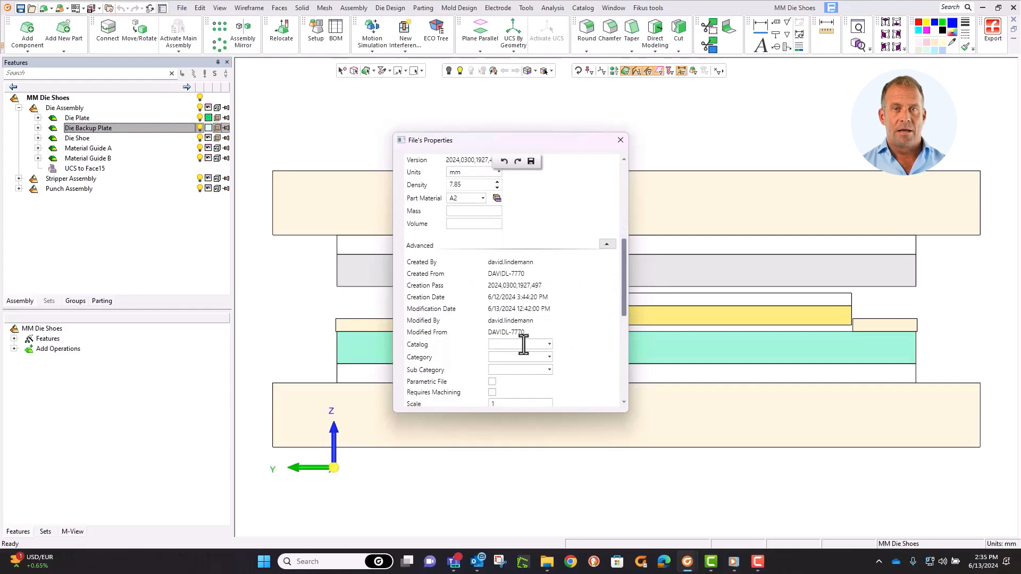
{"action": "type", "text": "ie"}
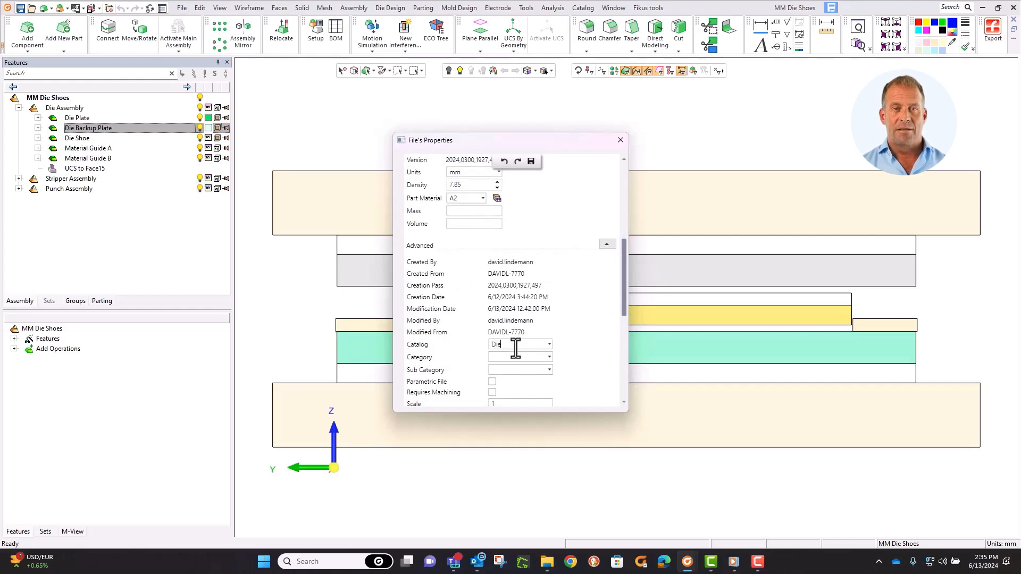
{"action": "type", "text": " Sets"}
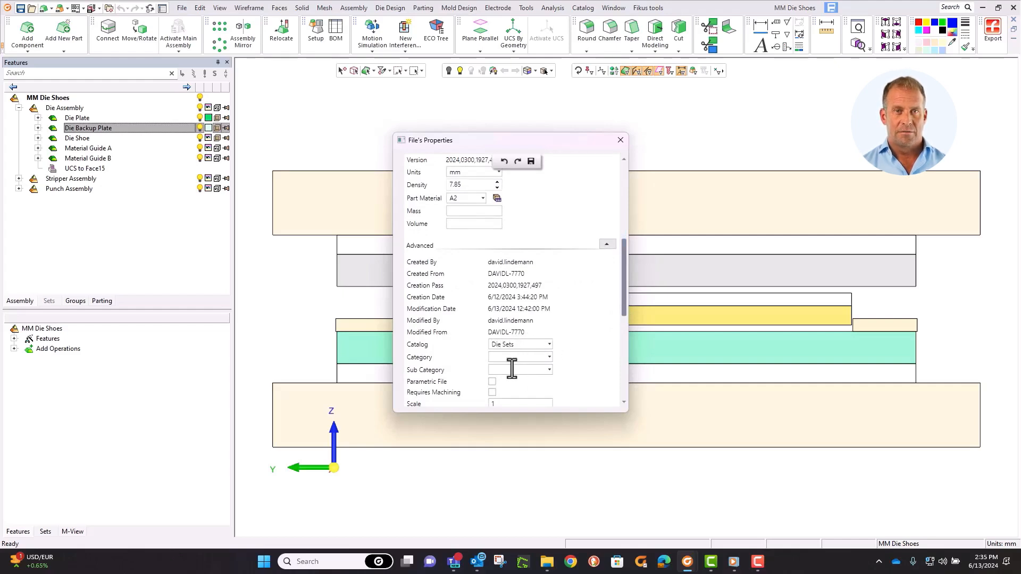
{"action": "left_click", "coordinate": [511, 359]}
{"action": "type", "text": "Die Sets"}
- Set the Die Backup Plate's sub category to Die Backing Plates and mark it as a parametric file requiring machining
{"action": "left_click", "coordinate": [550, 373]}
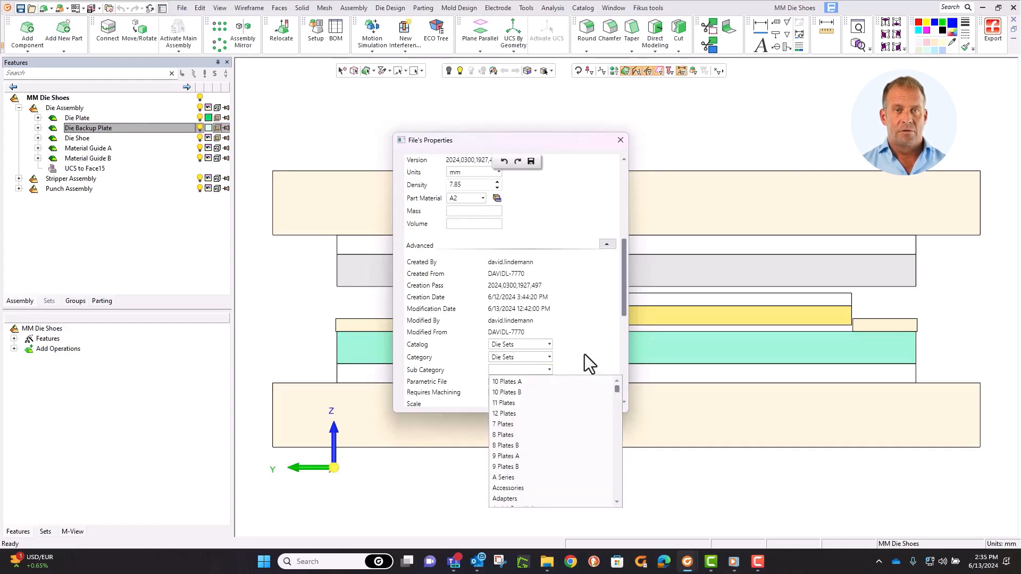
{"action": "left_click_drag", "start_coordinate": [615, 391], "coordinate": [613, 415]}
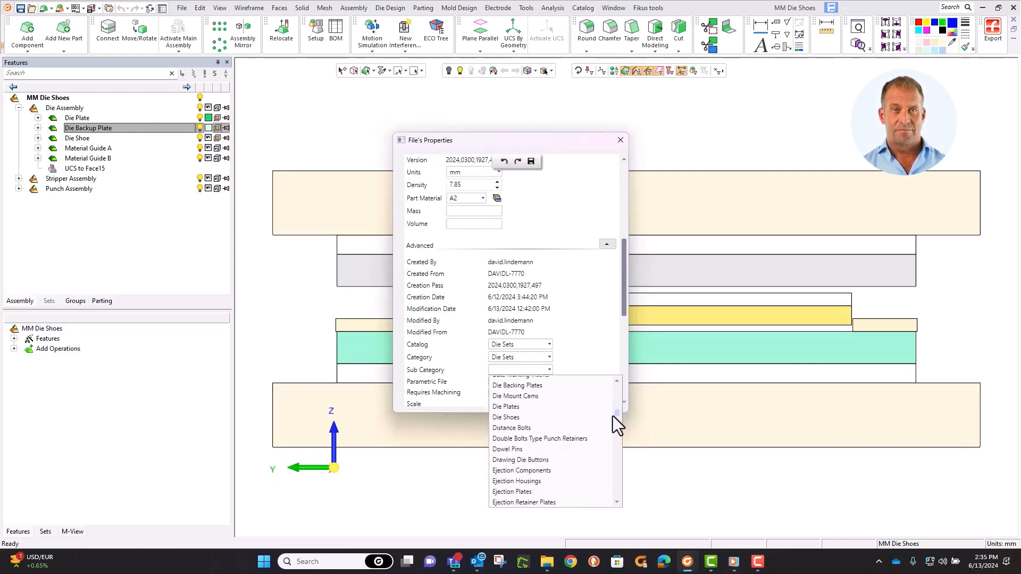
{"action": "left_click", "coordinate": [547, 388]}
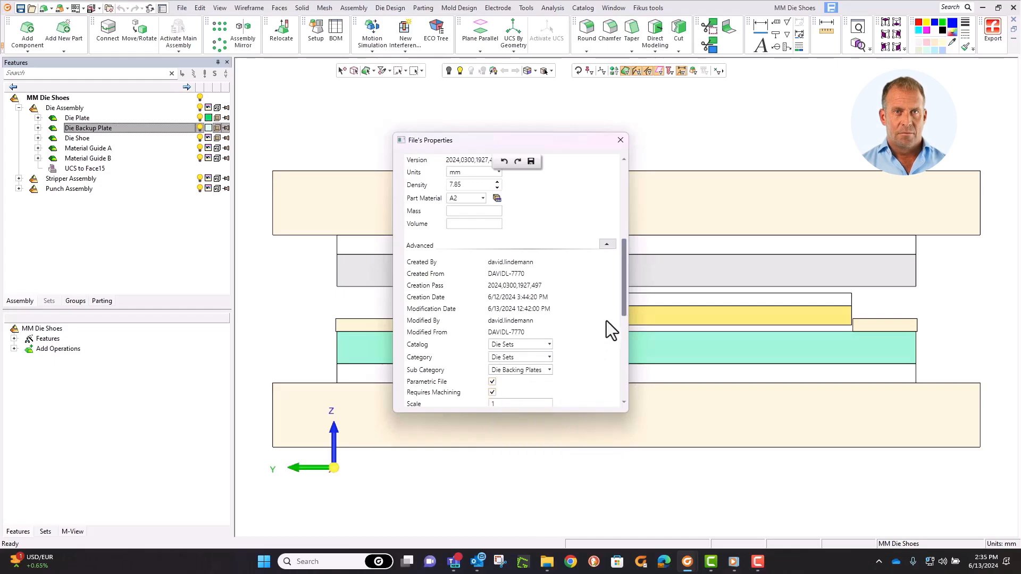
- Set the Die Backup Plate's short type to "DBP - Die Backing Plates (From 001)", then save and close its properties
{"action": "left_click_drag", "start_coordinate": [623, 304], "coordinate": [610, 381]}
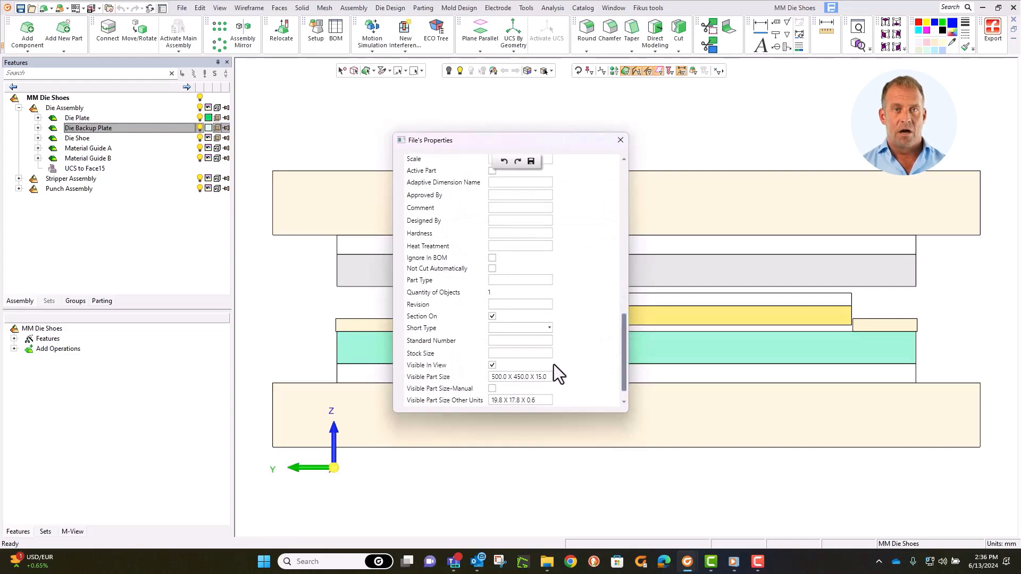
{"action": "left_click", "coordinate": [548, 329]}
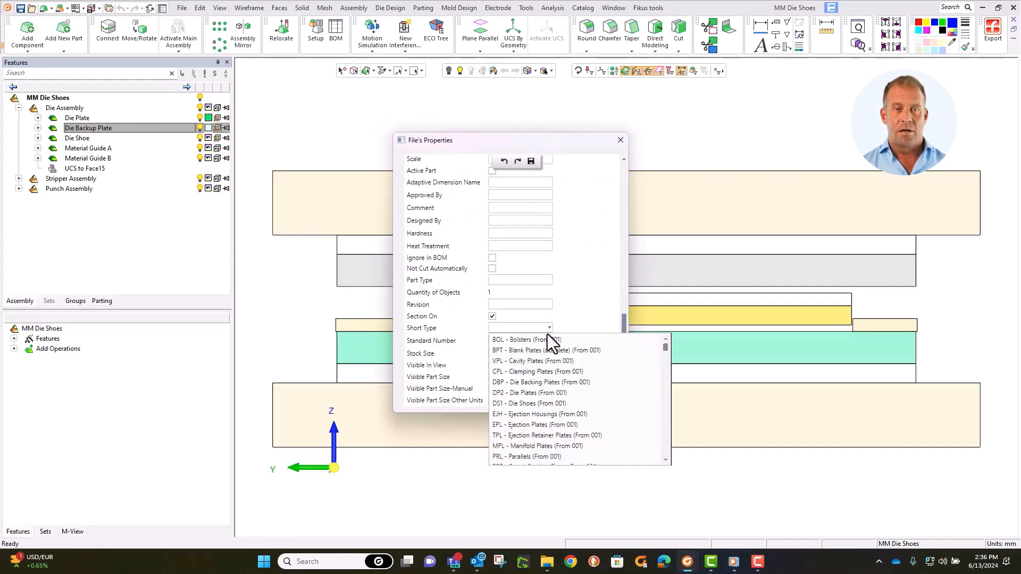
{"action": "left_click", "coordinate": [545, 382]}
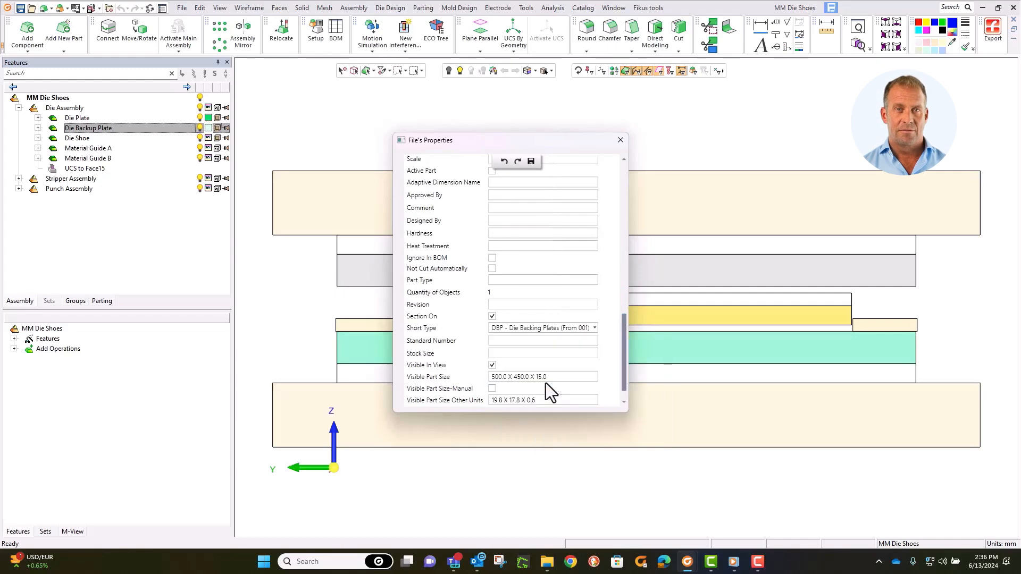
{"action": "left_click", "coordinate": [529, 164]}
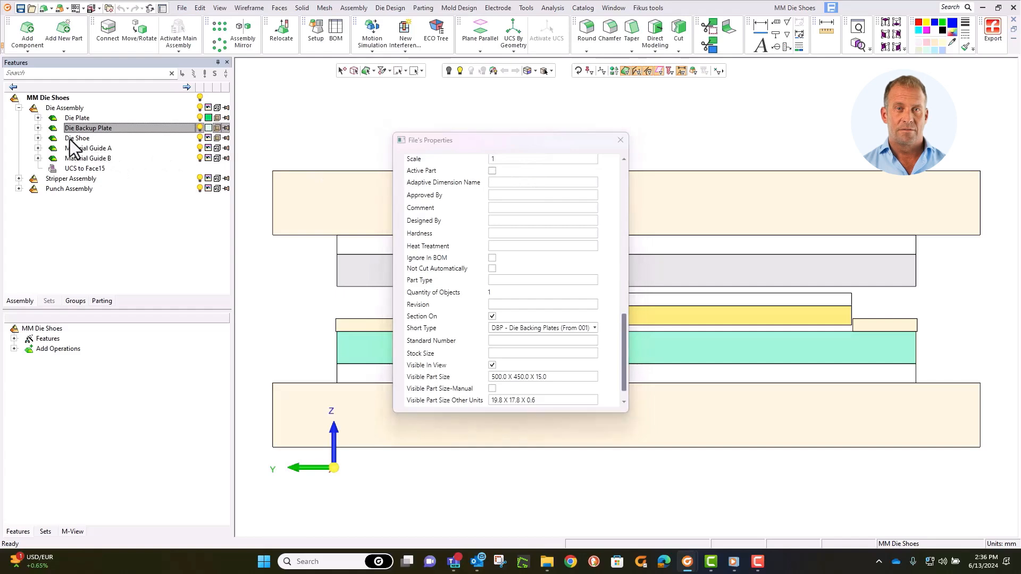
{"action": "left_click", "coordinate": [619, 140]}
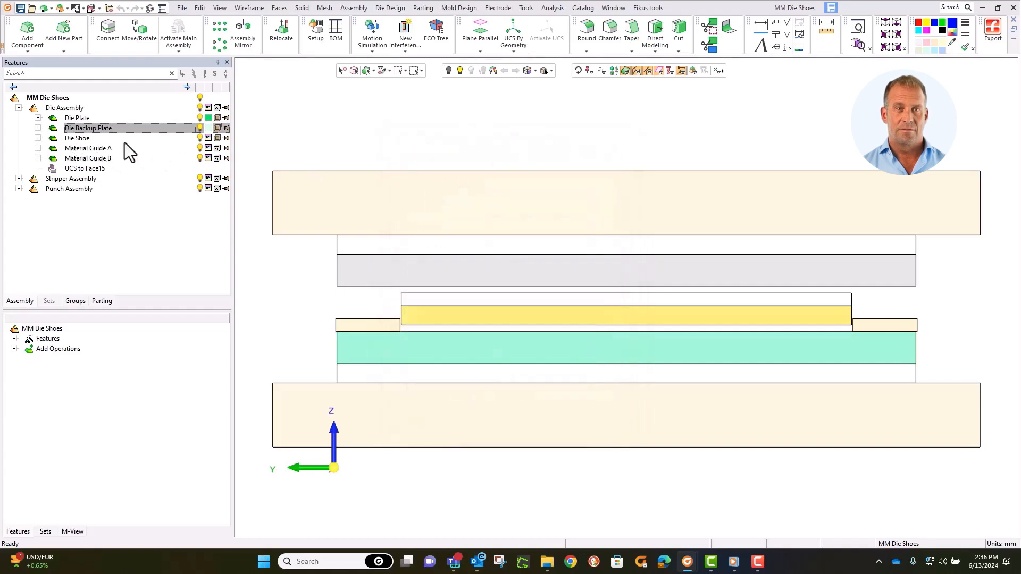
- Open the Die Shoe's properties and bring up its general settings
{"action": "right_click", "coordinate": [69, 137]}
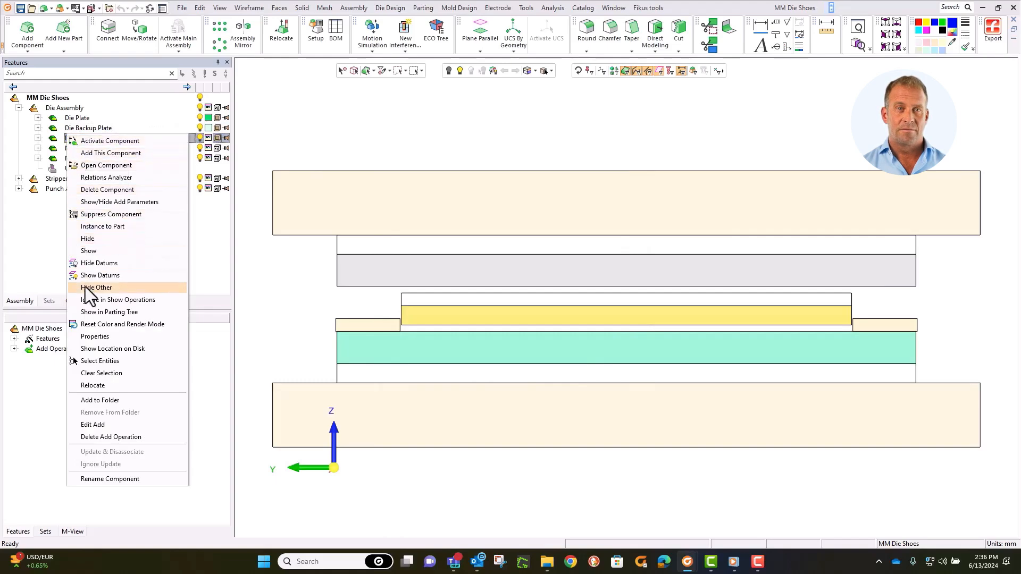
{"action": "left_click", "coordinate": [89, 336]}
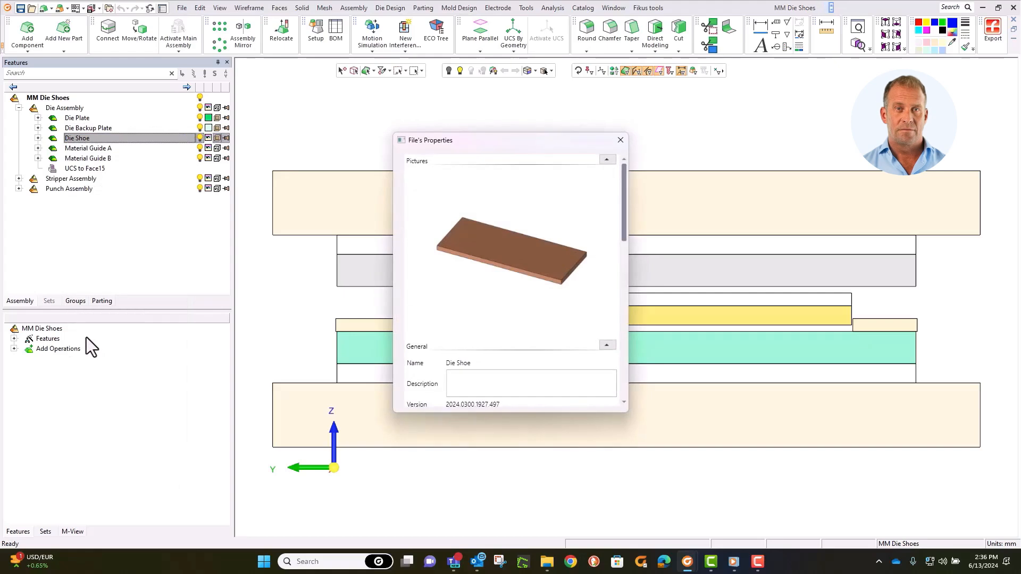
{"action": "left_click_drag", "start_coordinate": [624, 213], "coordinate": [626, 256]}
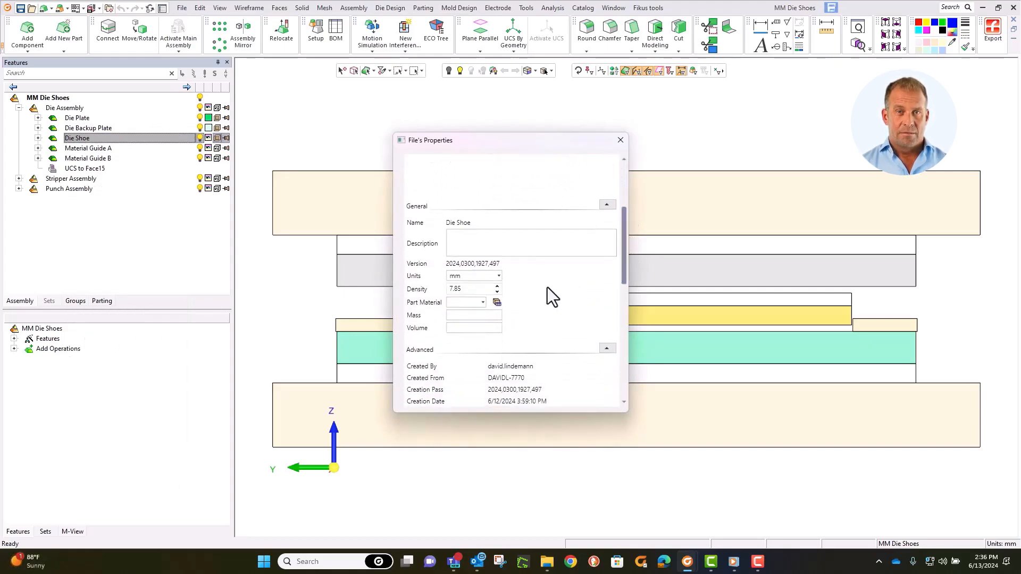
{"action": "left_click", "coordinate": [483, 302]}
{"action": "mouse_move", "coordinate": [528, 327]}
{"action": "left_mouse_down"}
{"action": "mouse_move", "coordinate": [531, 401]}
{"action": "mouse_move", "coordinate": [529, 319]}
{"action": "left_mouse_up"}
{"action": "left_click", "coordinate": [496, 302]}
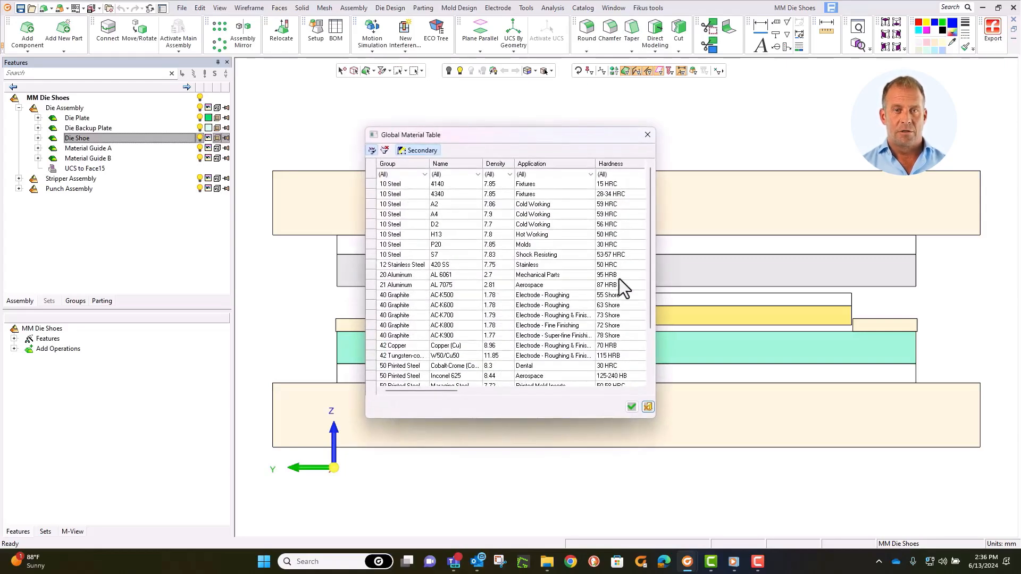
{"action": "left_click_drag", "start_coordinate": [650, 250], "coordinate": [630, 173]}
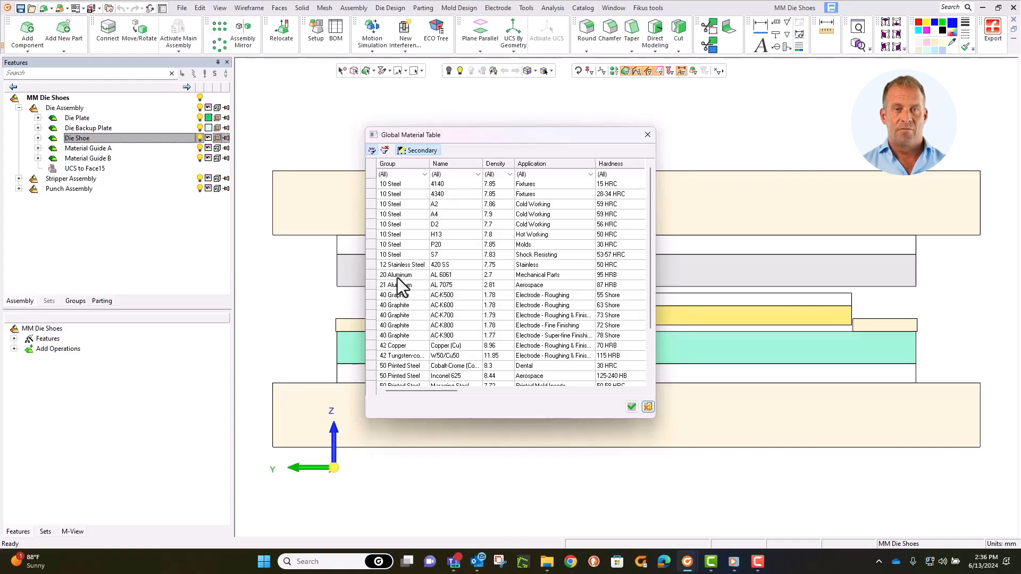
{"action": "left_click", "coordinate": [370, 266]}
{"action": "right_click", "coordinate": [370, 266]}
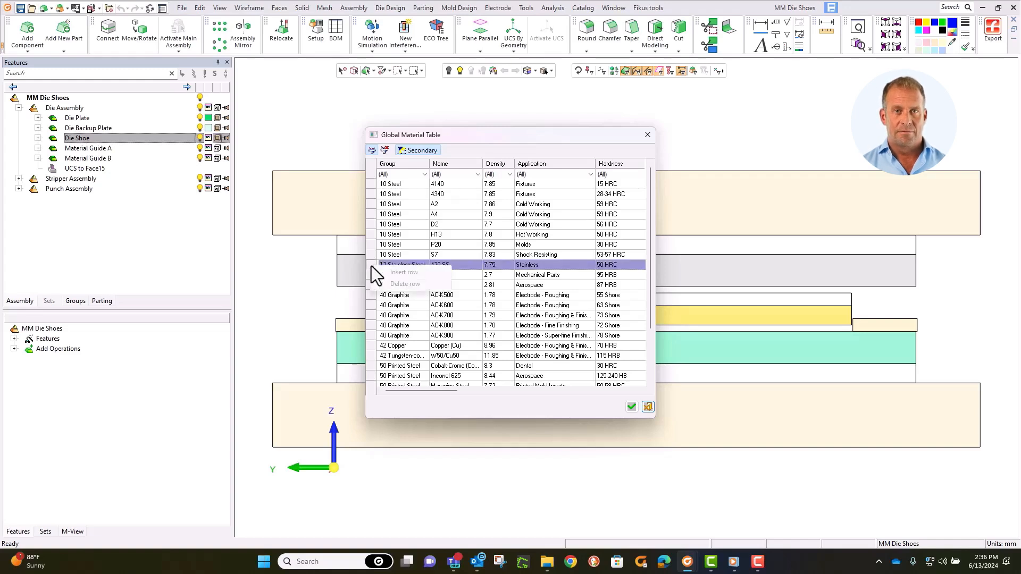
{"action": "left_click", "coordinate": [389, 260]}
{"action": "left_click", "coordinate": [390, 256]}
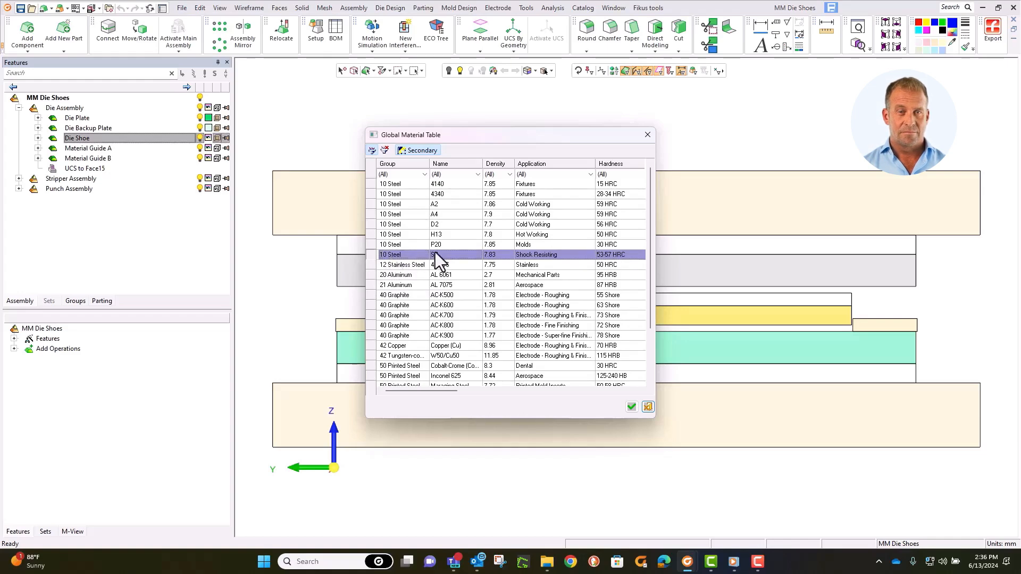
{"action": "left_click", "coordinate": [647, 407]}
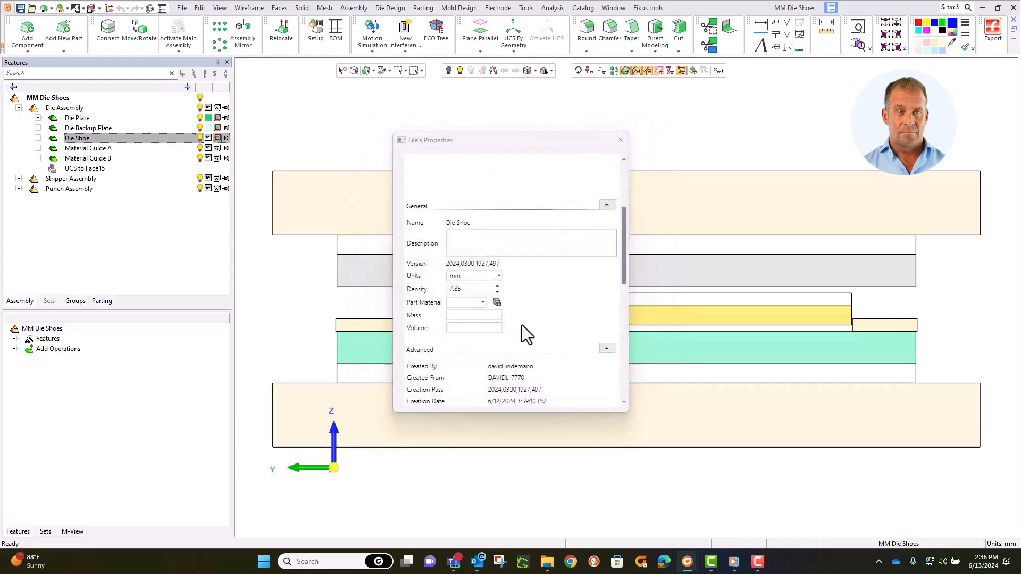
- Enter "HRS Burnout" as the Die Shoe's part material
{"action": "left_click", "coordinate": [468, 302]}
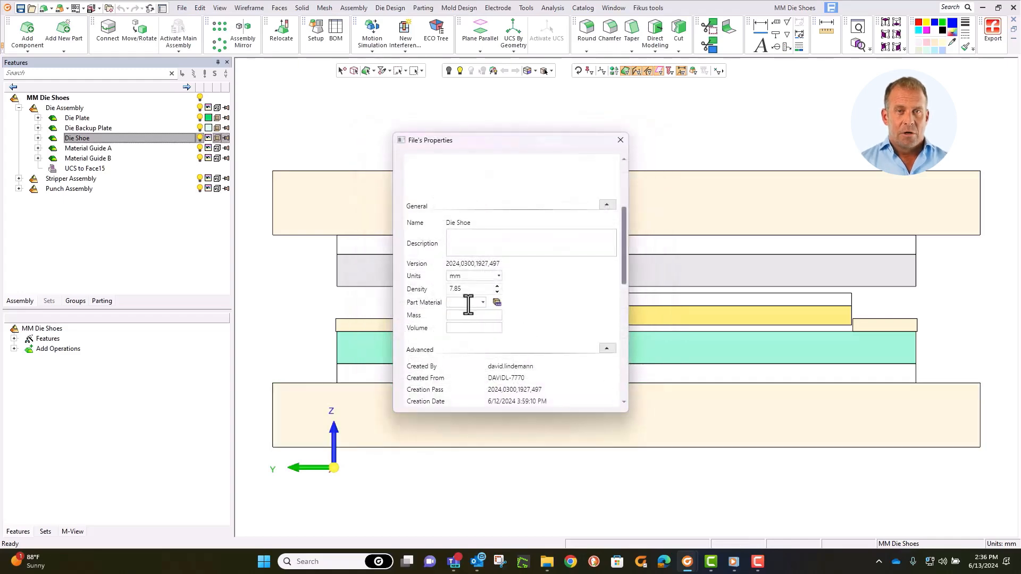
{"action": "type", "text": "HRS"}
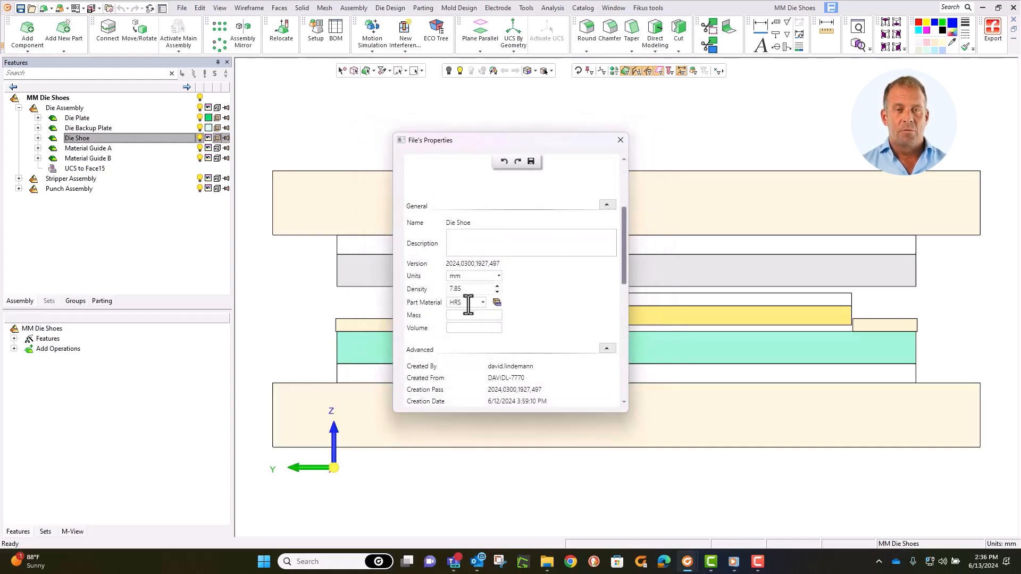
{"action": "type", "text": " Burnout"}
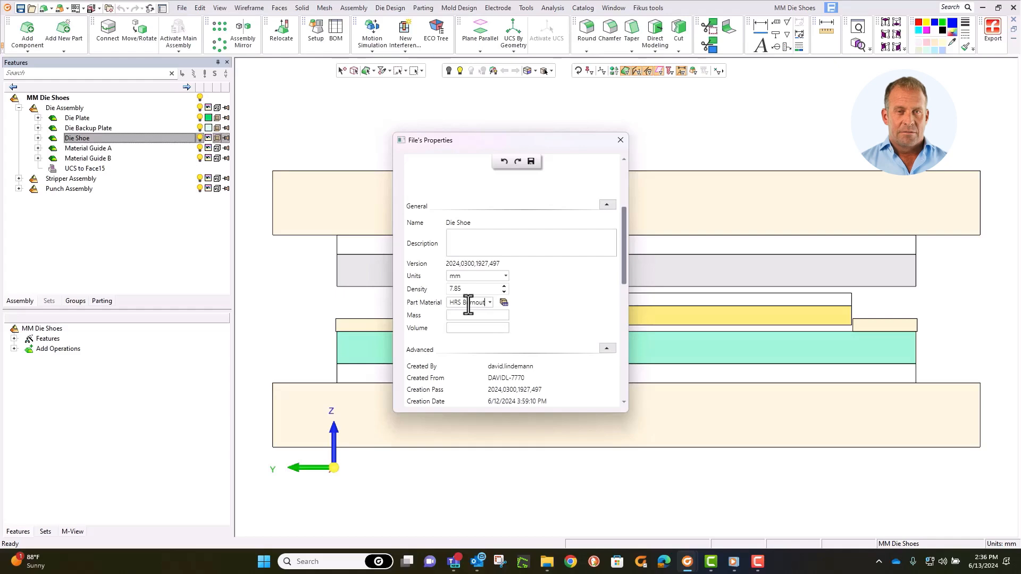
- Set the Die Shoe's catalog and category both to "Die Sets"
{"action": "mouse_move", "coordinate": [623, 278]}
{"action": "left_mouse_down"}
{"action": "mouse_move", "coordinate": [621, 295]}
{"action": "mouse_move", "coordinate": [621, 285]}
{"action": "left_mouse_up"}
{"action": "left_click", "coordinate": [494, 261]}
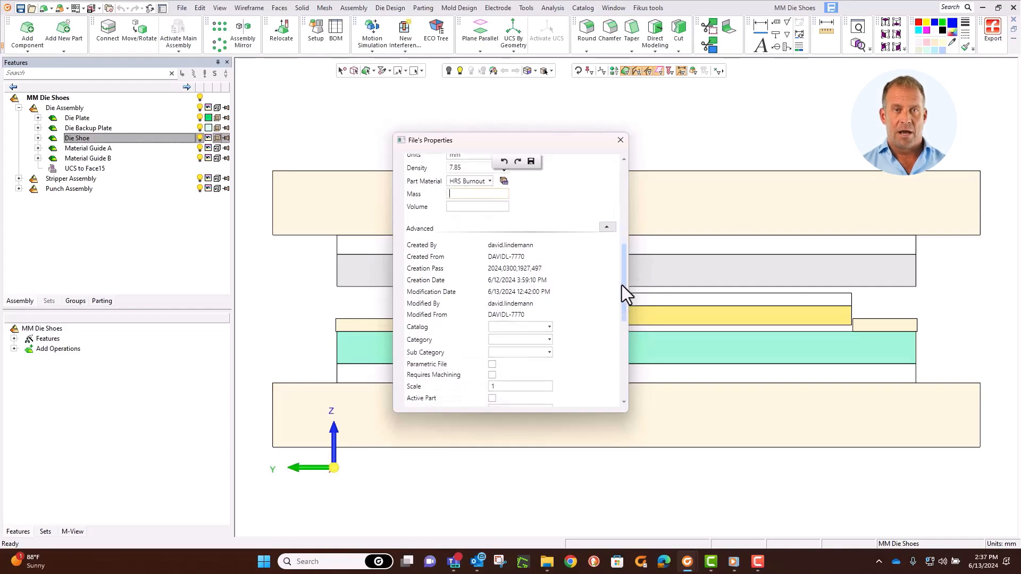
{"action": "left_click", "coordinate": [528, 326]}
{"action": "type", "text": "Die Sets"}
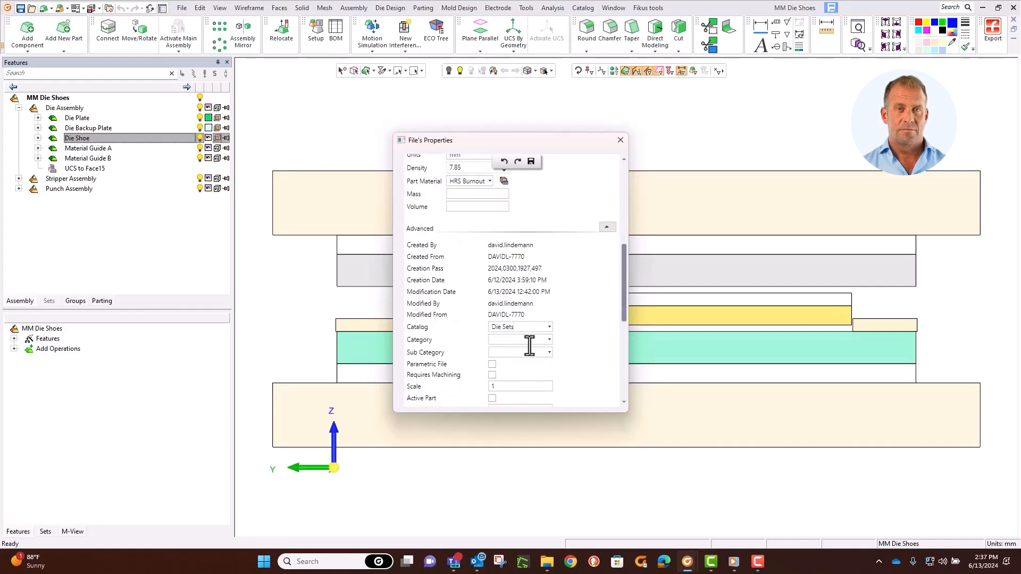
{"action": "left_click", "coordinate": [531, 339]}
{"action": "type", "text": "Die Sets"}
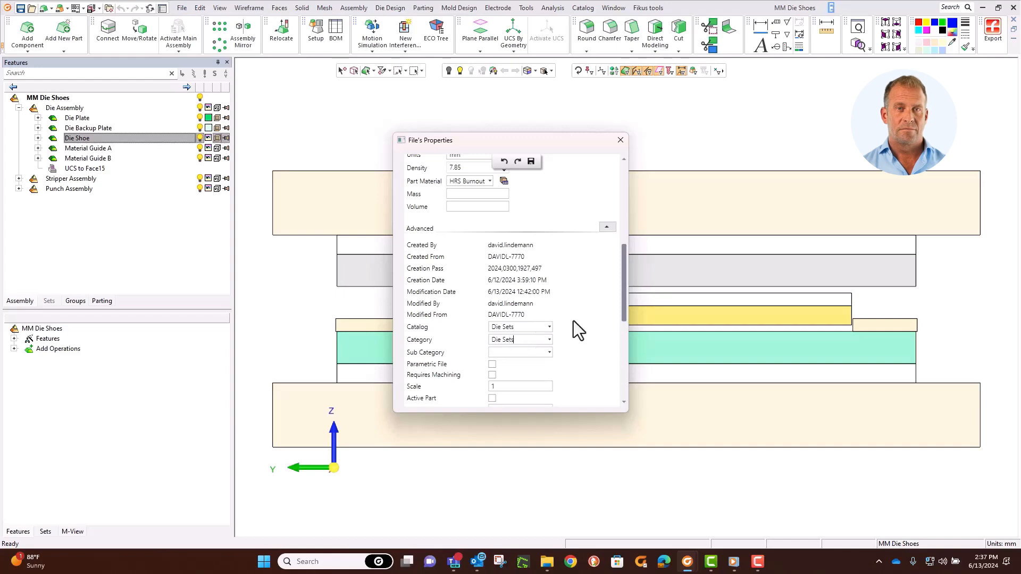
- Set the Die Shoe's sub category to Die Shoes and its short type to "DS1 - Die Shoes (From 001)"
{"action": "left_click", "coordinate": [549, 353]}
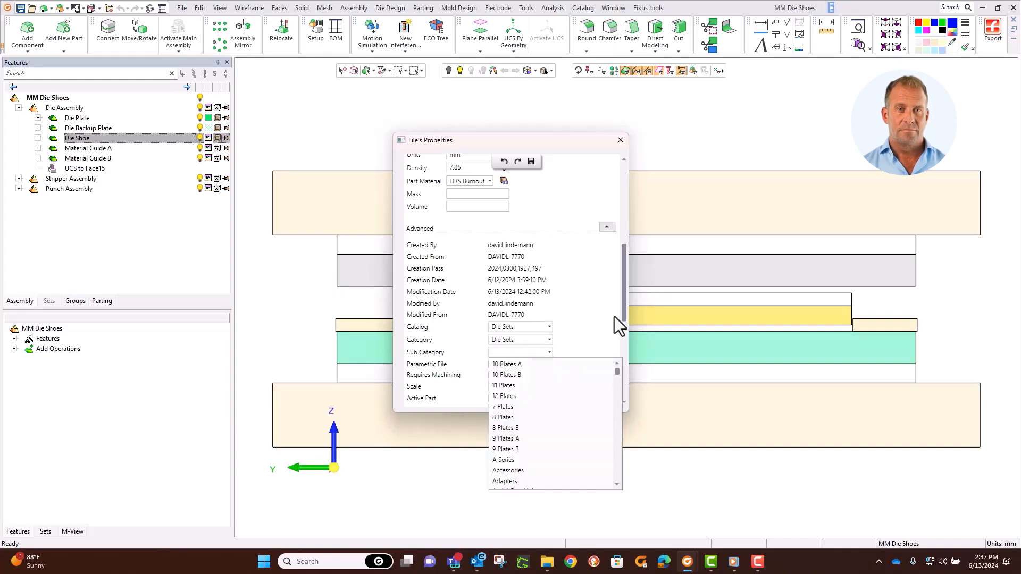
{"action": "left_click_drag", "start_coordinate": [617, 372], "coordinate": [534, 398]}
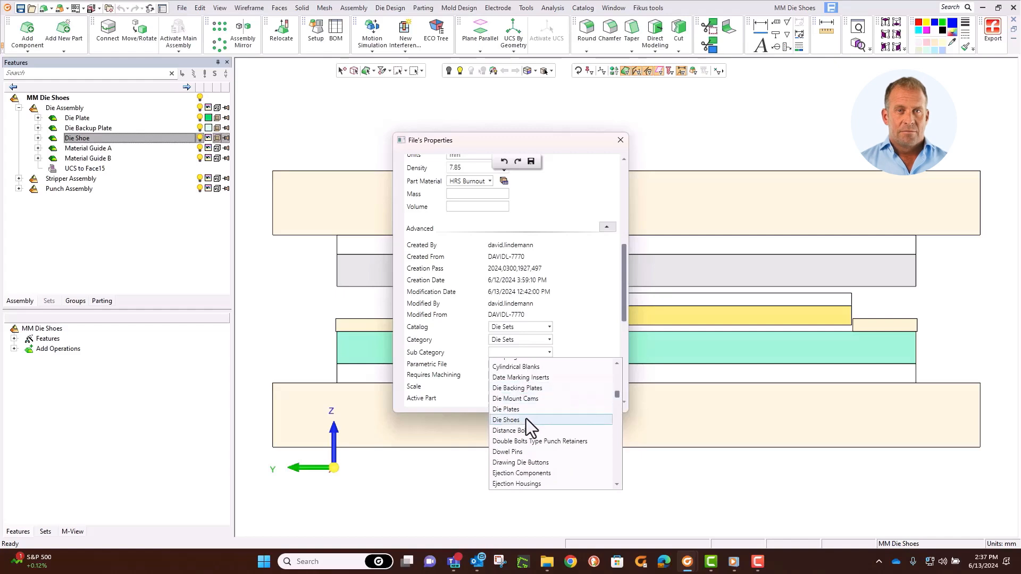
{"action": "left_click", "coordinate": [525, 419]}
{"action": "left_click_drag", "start_coordinate": [623, 248], "coordinate": [615, 337]}
{"action": "left_click", "coordinate": [549, 308]}
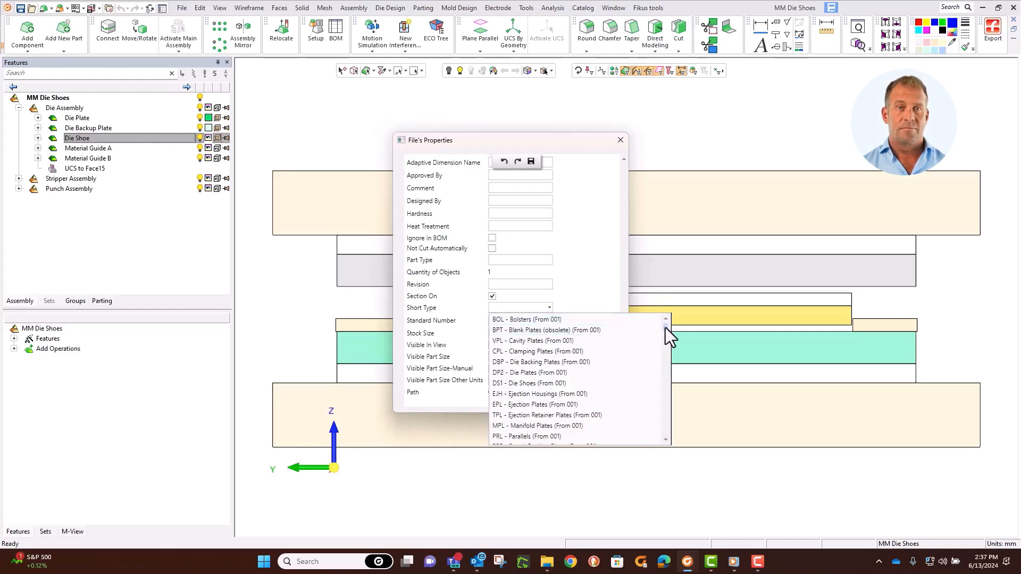
{"action": "left_click", "coordinate": [555, 384]}
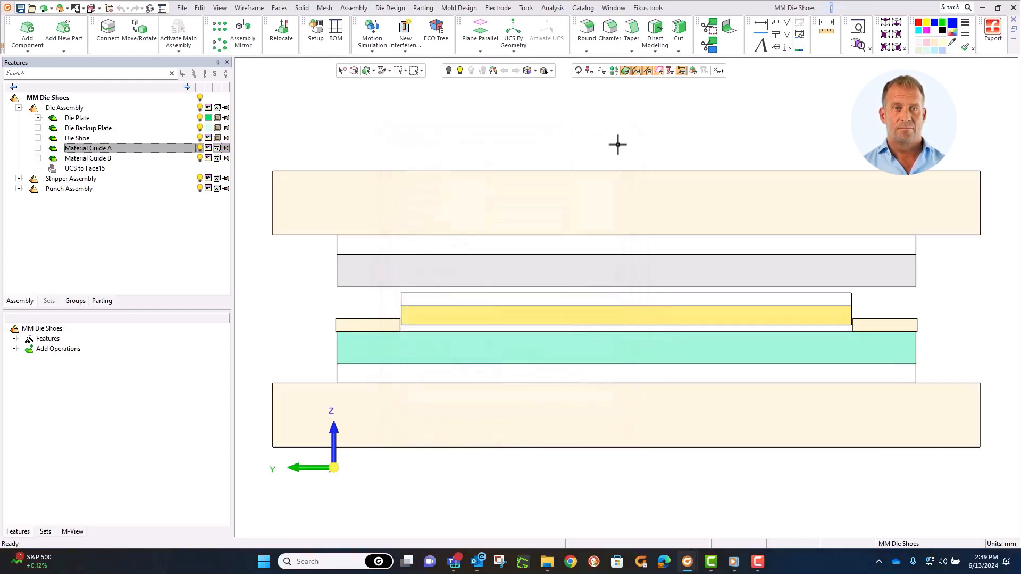
- Open the properties of the top-level MM Die Shoes assembly and set its catalog to "Die Sets"
{"action": "left_click", "coordinate": [51, 98]}
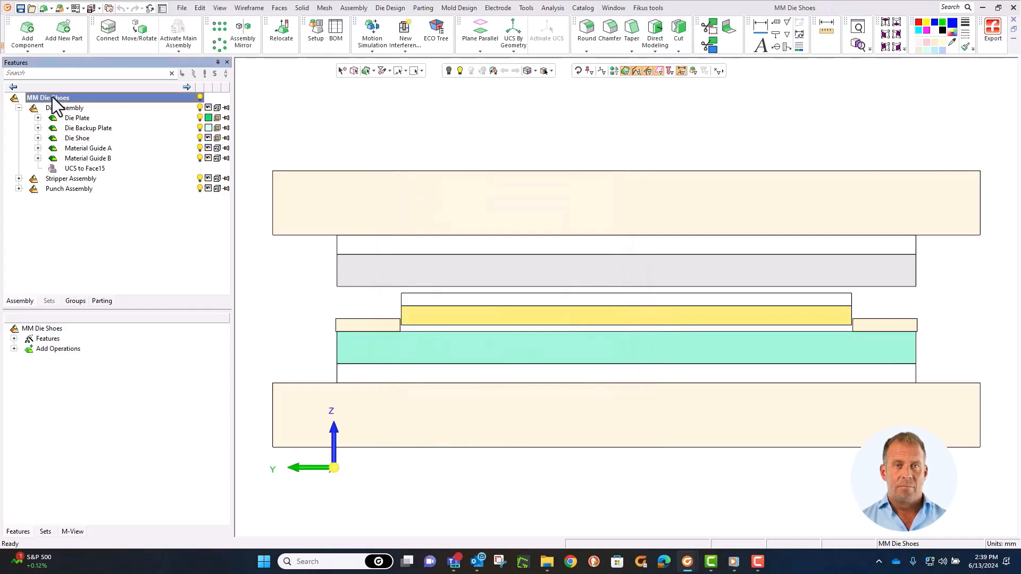
{"action": "right_click", "coordinate": [52, 98]}
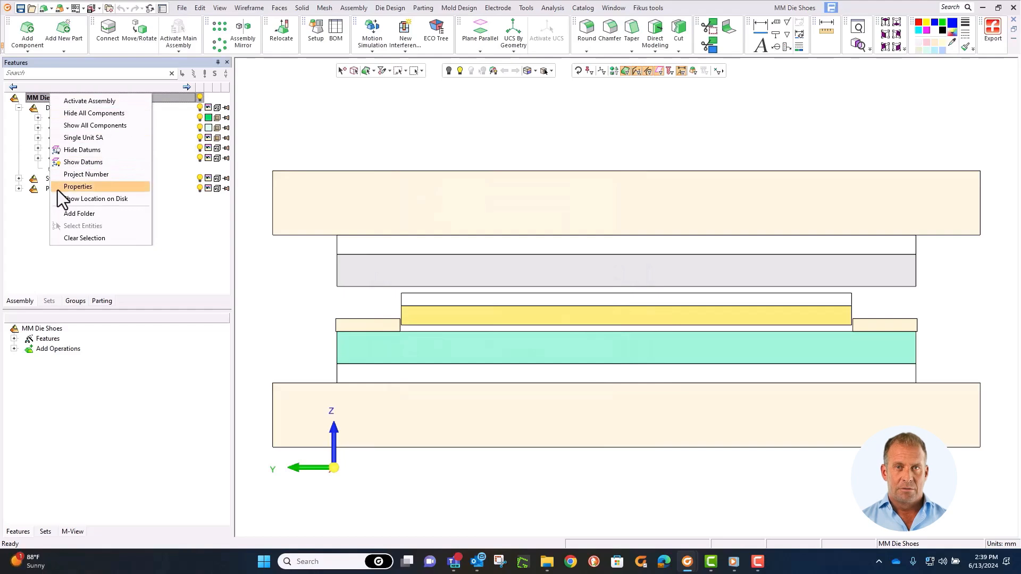
{"action": "left_click", "coordinate": [74, 187]}
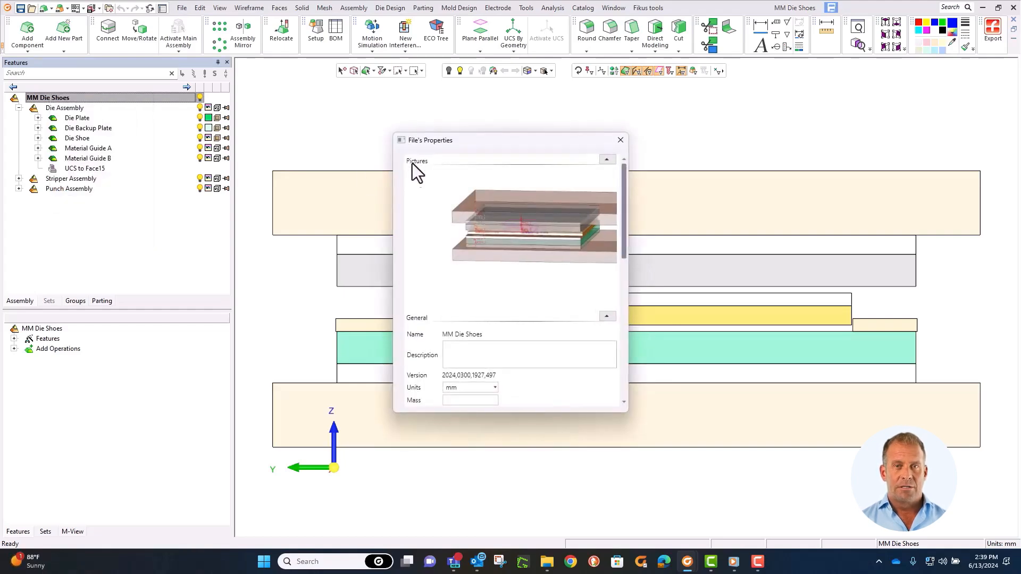
{"action": "left_click_drag", "start_coordinate": [623, 207], "coordinate": [580, 317]}
{"action": "left_click", "coordinate": [522, 259]}
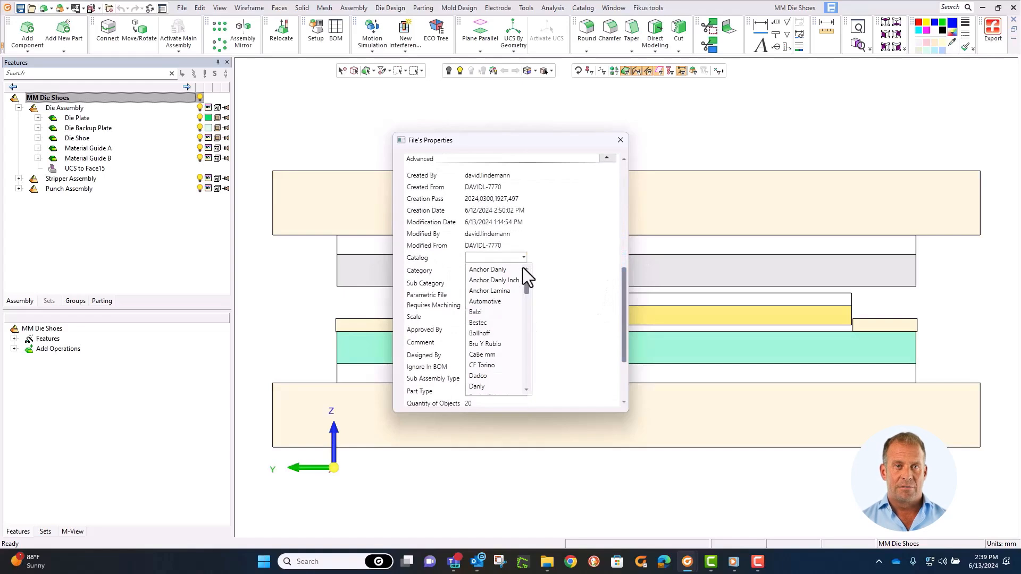
{"action": "mouse_move", "coordinate": [529, 278]}
{"action": "left_mouse_down"}
{"action": "mouse_move", "coordinate": [527, 316]}
{"action": "mouse_move", "coordinate": [531, 264]}
{"action": "left_mouse_up"}
{"action": "left_click", "coordinate": [493, 258]}
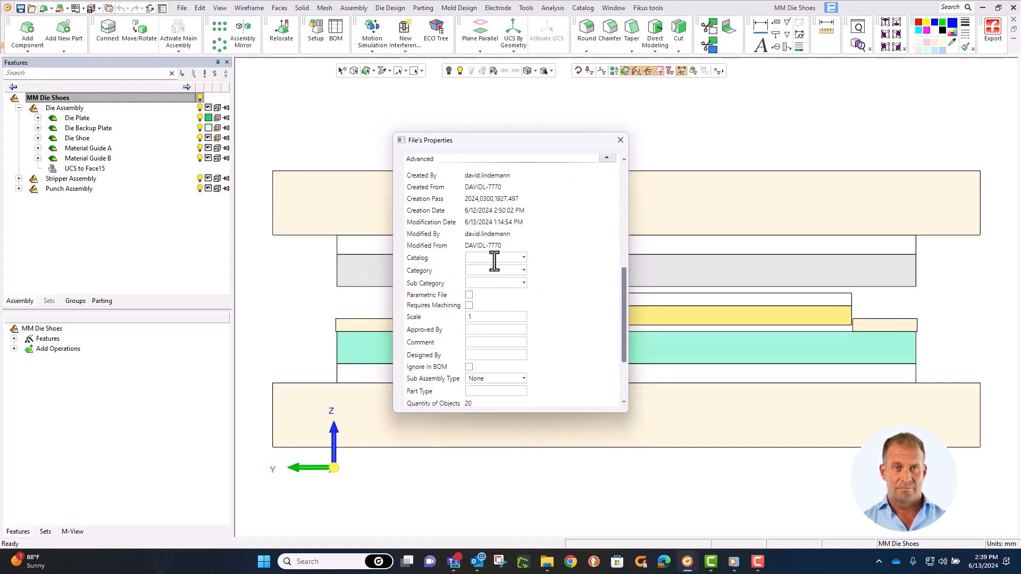
{"action": "type", "text": "Die S"}
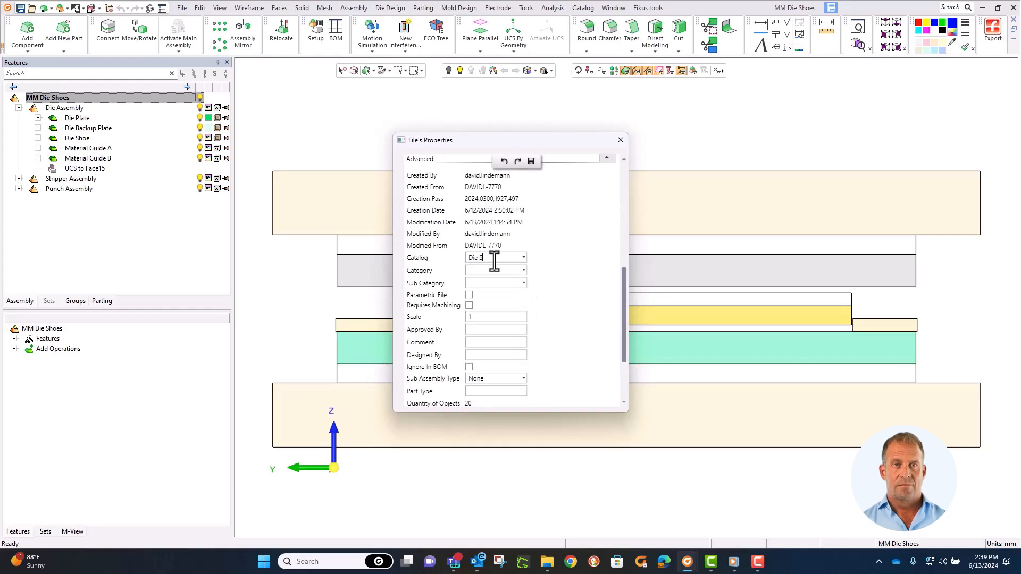
{"action": "type", "text": "ets"}
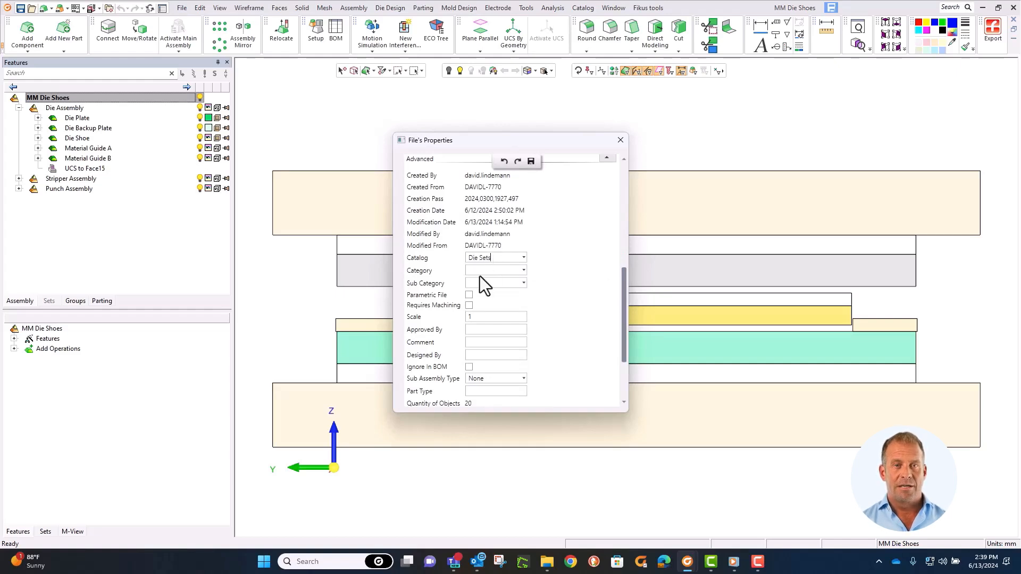
- Set the assembly's category to Die Sets, sub category to Die Shoes, sub assembly type to Die Assembly and short type to "DP2 - Die Plates (From 001)"
{"action": "left_click", "coordinate": [523, 270]}
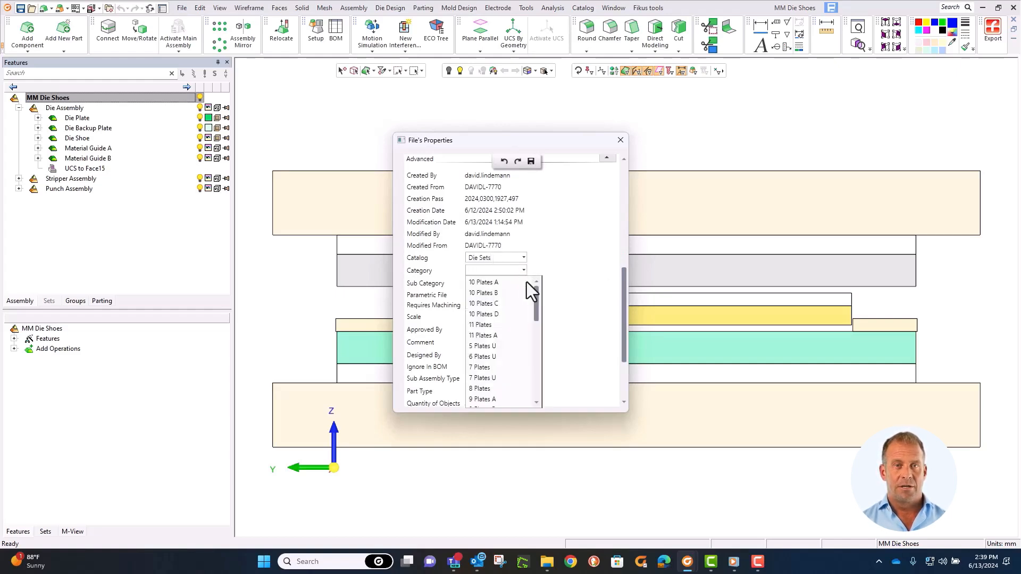
{"action": "left_click_drag", "start_coordinate": [534, 292], "coordinate": [529, 330]}
{"action": "left_click", "coordinate": [508, 317]}
{"action": "scroll", "coordinate": [543, 276], "scroll_direction": "down", "scroll_amount": 3}
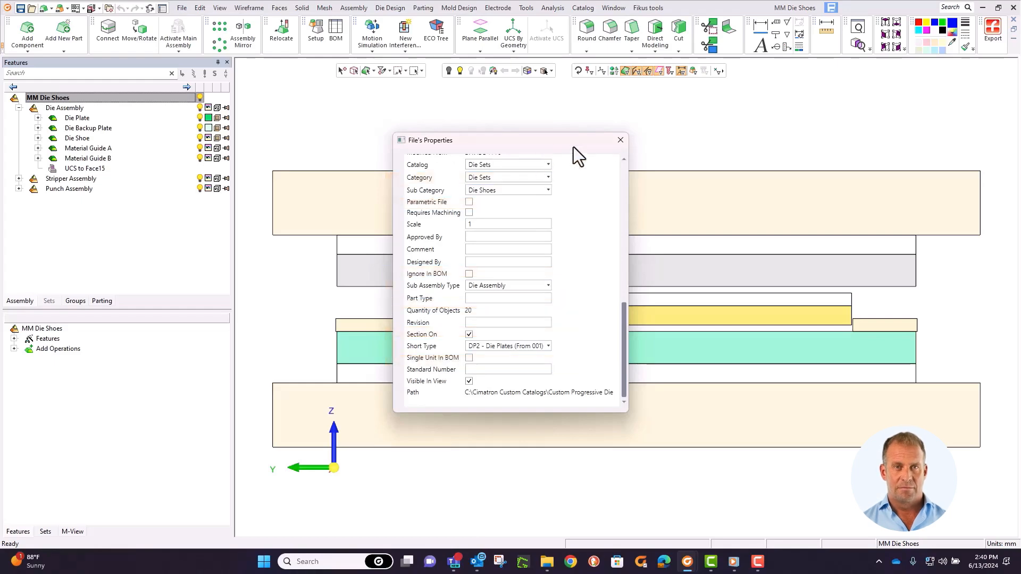
{"action": "left_click", "coordinate": [618, 140]}
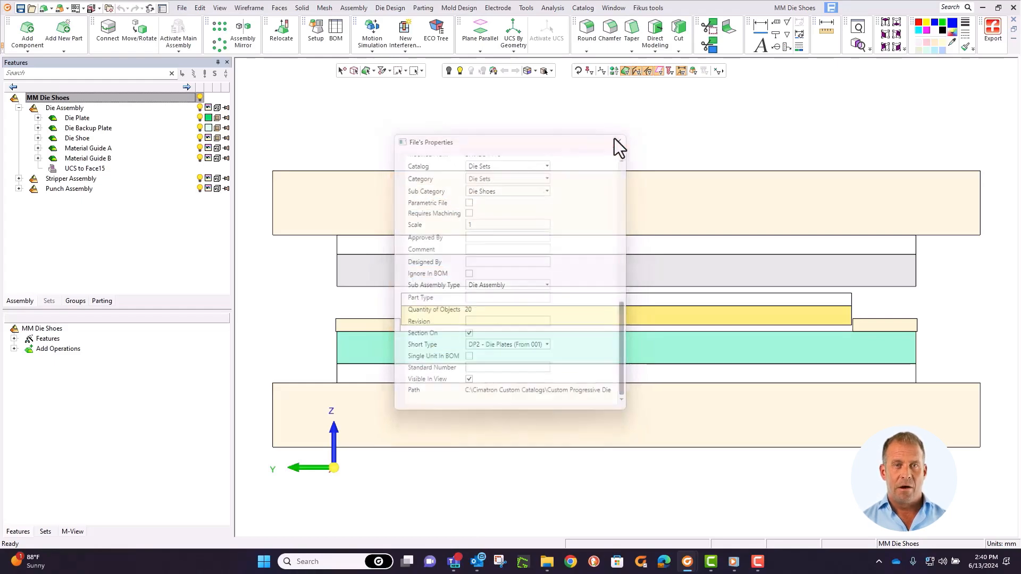
- Save the main assembly under the new name "Standard MM Die Set" in the Custom Die Shoes folder and close it
{"action": "left_click", "coordinate": [181, 8]}
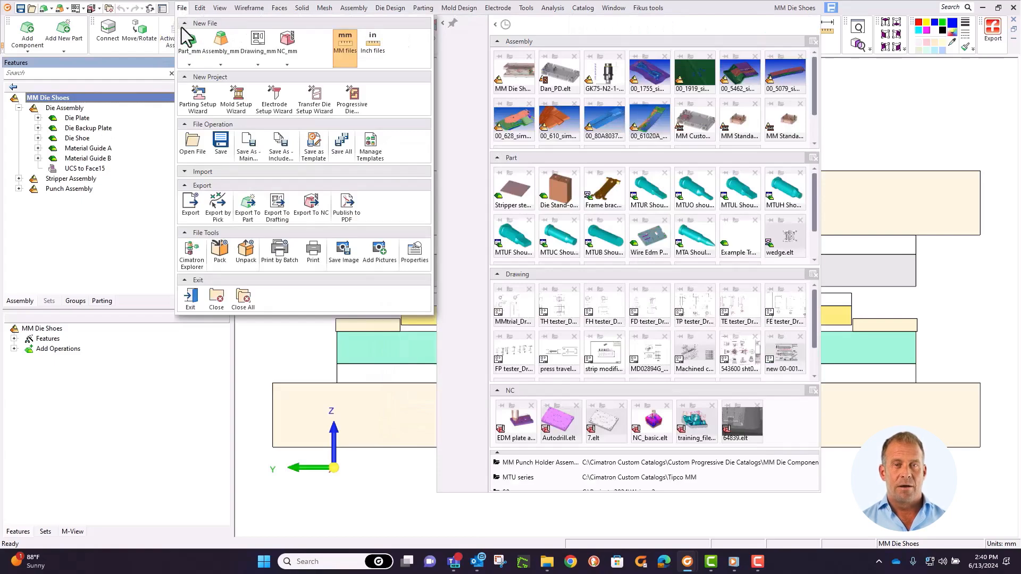
{"action": "left_click", "coordinate": [236, 144]}
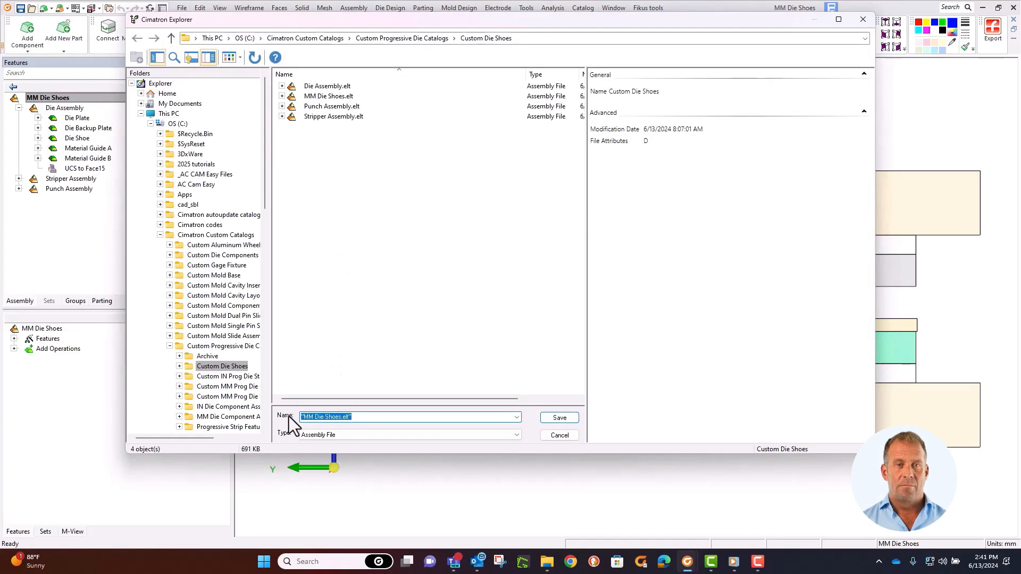
{"action": "type", "text": "Standar"}
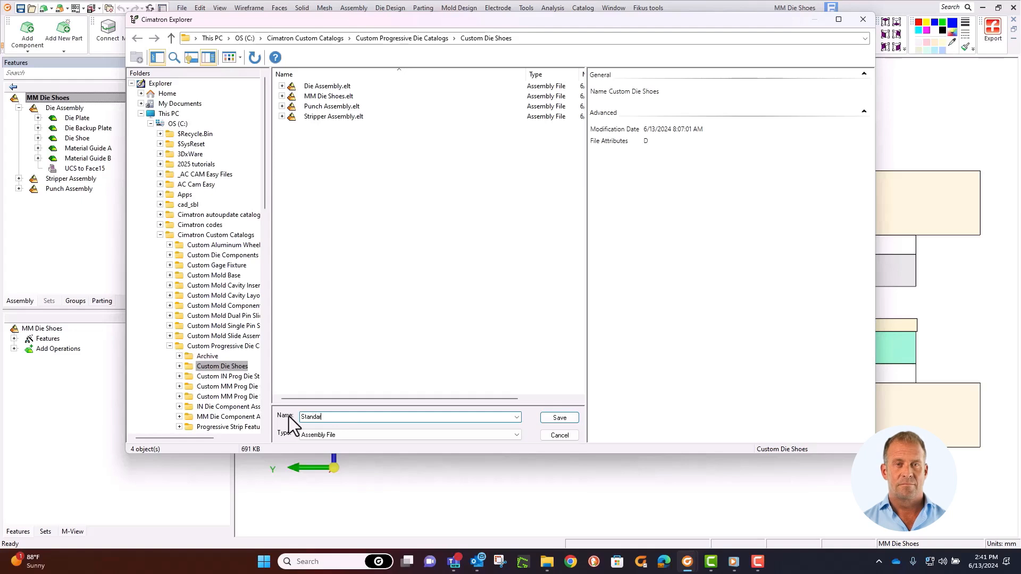
{"action": "type", "text": "d MM"}
{"action": "type", "text": " d"}
{"action": "type", "text": "Die Set"}
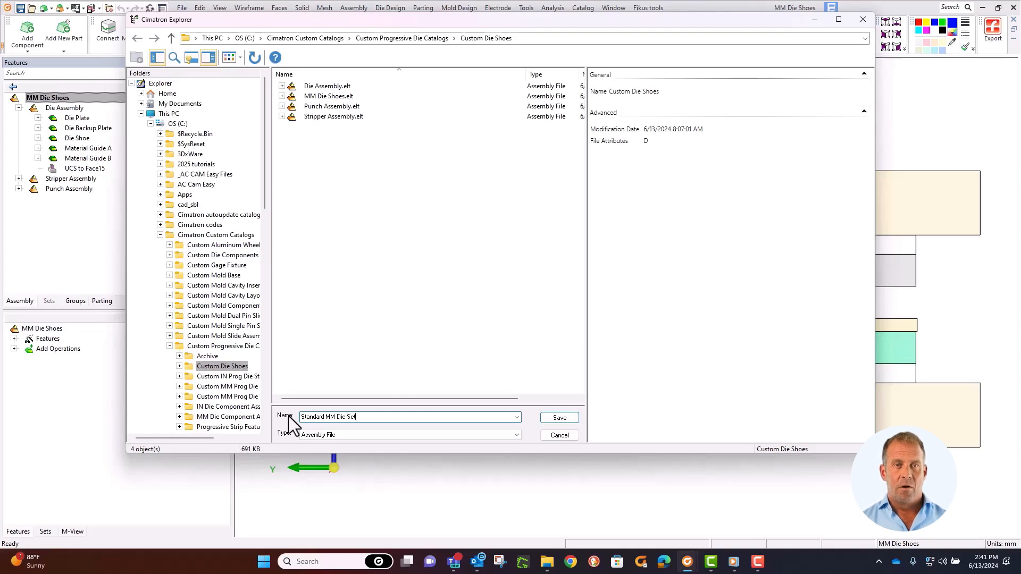
{"action": "left_click", "coordinate": [547, 417]}
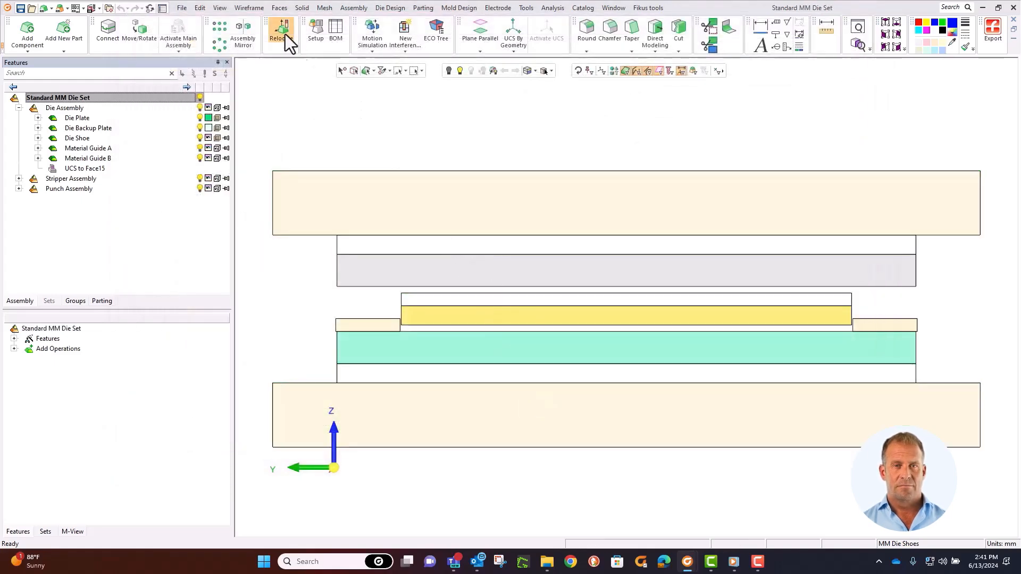
{"action": "left_click", "coordinate": [181, 8]}
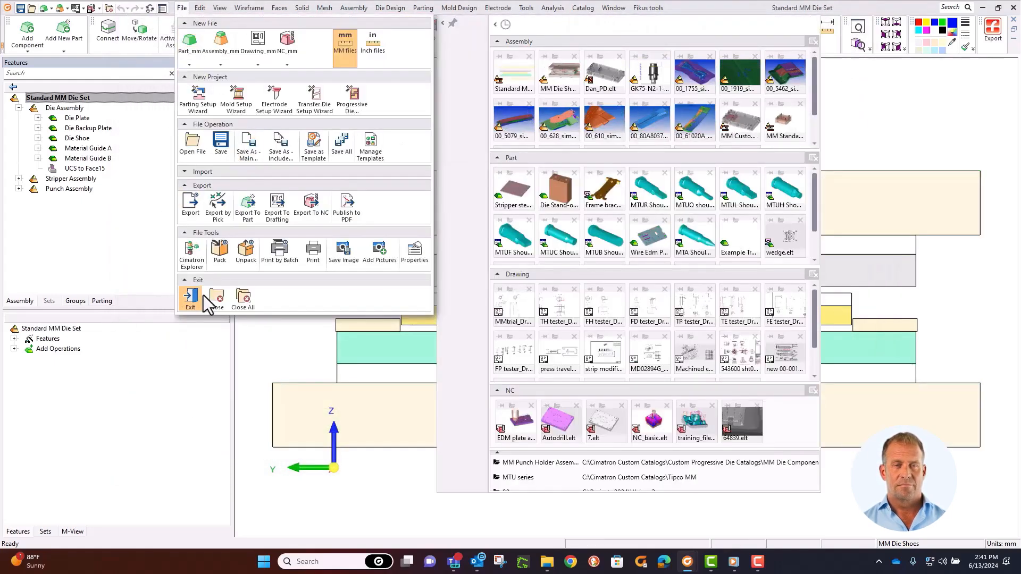
{"action": "left_click", "coordinate": [215, 305]}
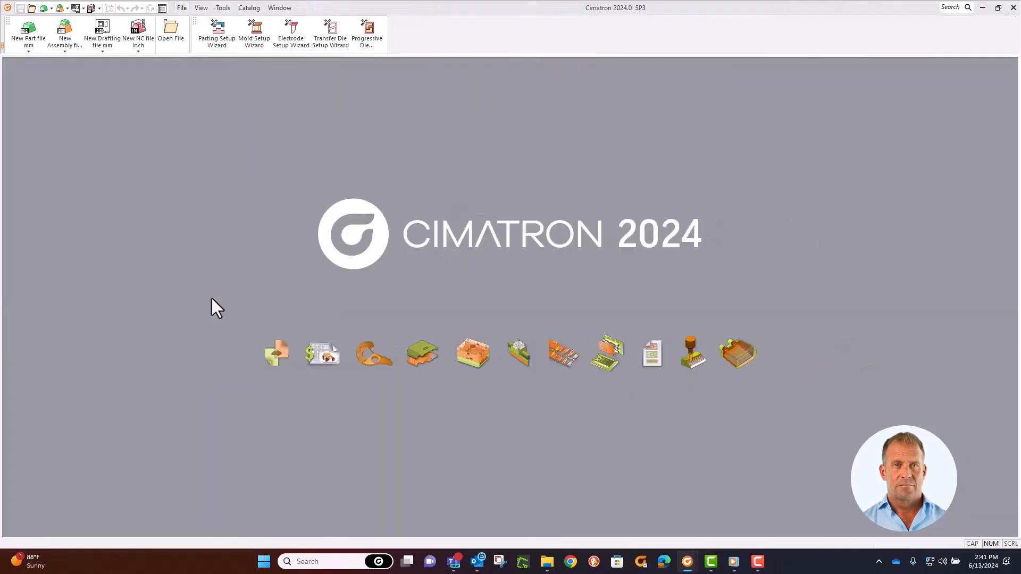
- Rename the Custom Die Shoes folder in Custom Progressive Die Catalogs to "Standard MM Die Set"
{"action": "left_click", "coordinate": [173, 37]}
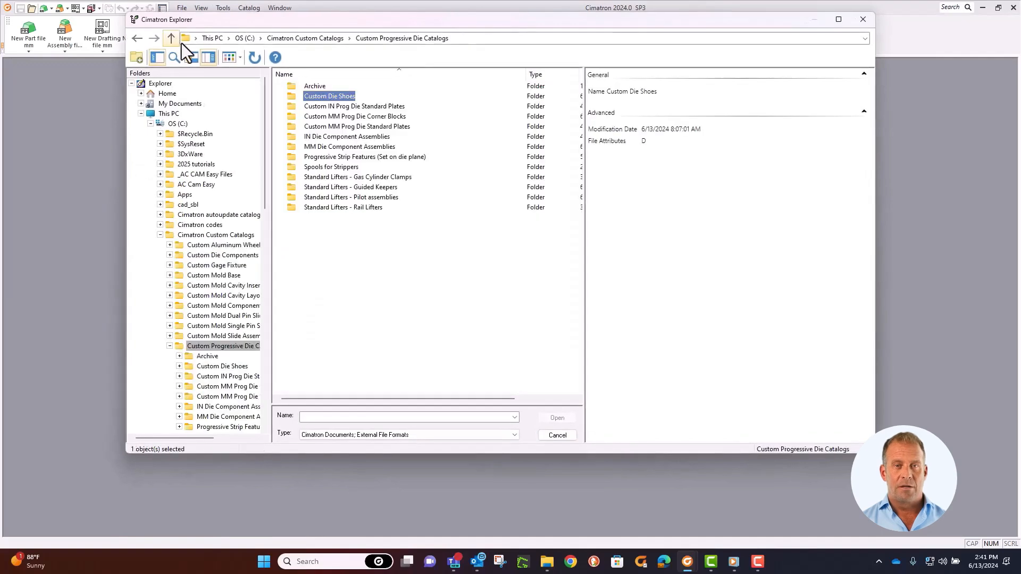
{"action": "right_click", "coordinate": [317, 99]}
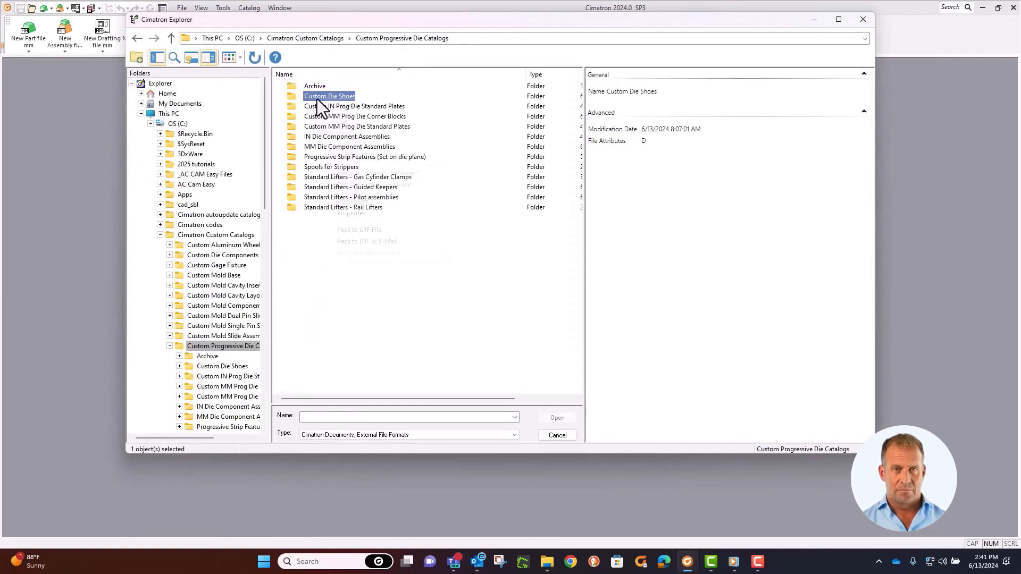
{"action": "left_click", "coordinate": [340, 176]}
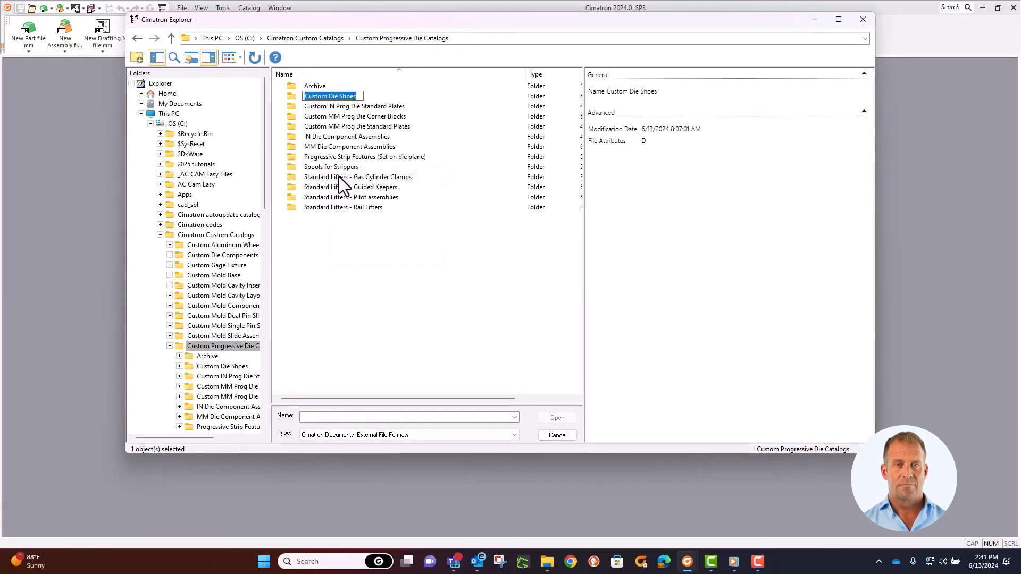
{"action": "type", "text": "Sta"}
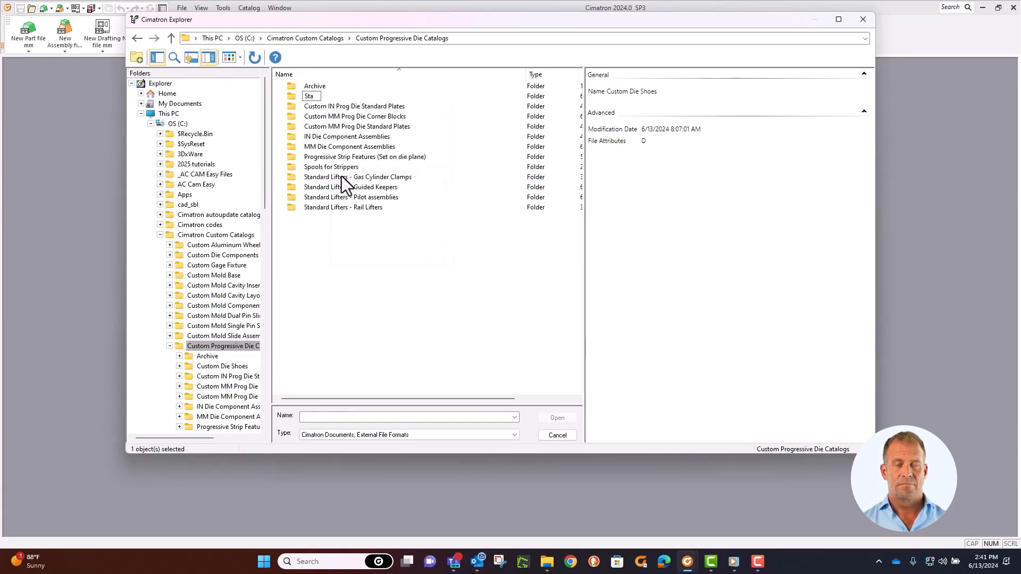
{"action": "type", "text": "ndard"}
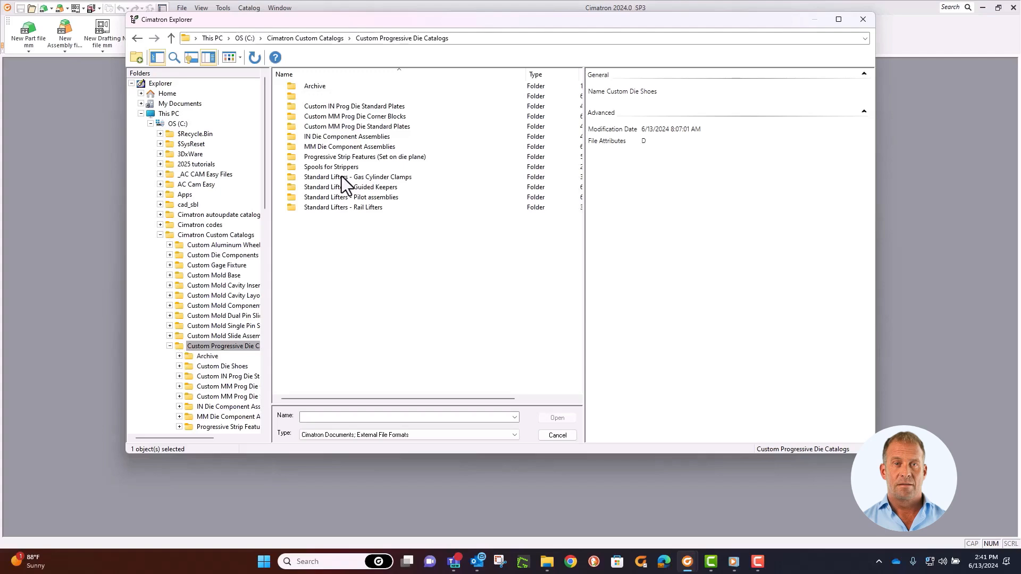
{"action": "type", "text": " MM "}
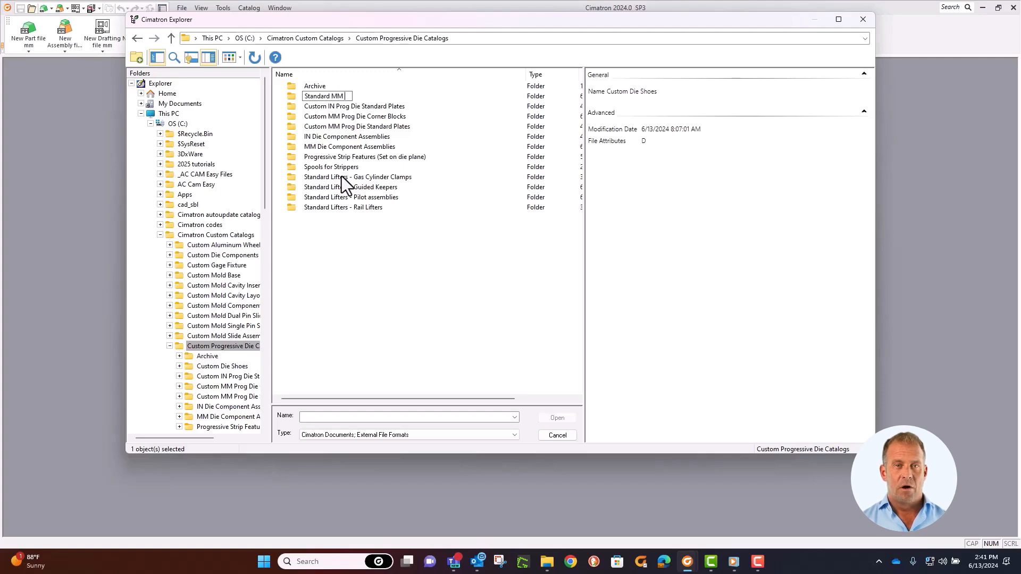
{"action": "type", "text": "Die"}
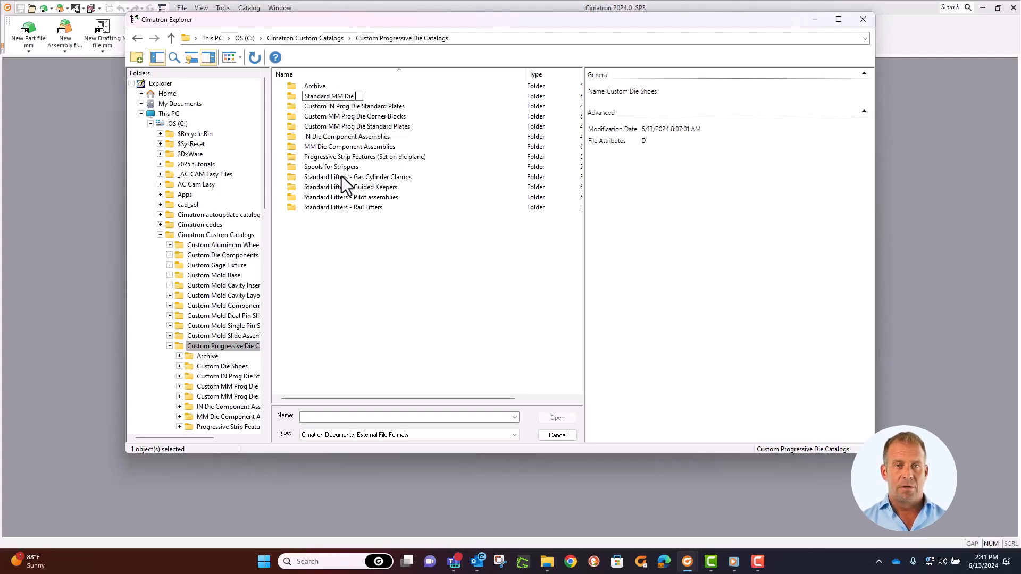
{"action": "type", "text": " Set"}
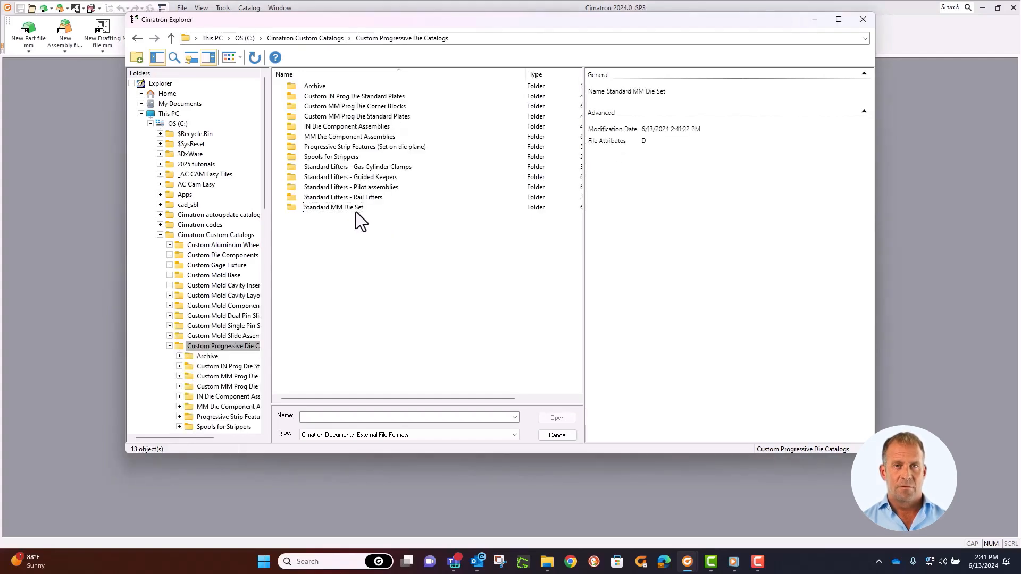
- Delete the files in the renamed folder that Standard MM Die Set.elt does not use, including all BAC files, and open that assembly
{"action": "double_click", "coordinate": [333, 208]}
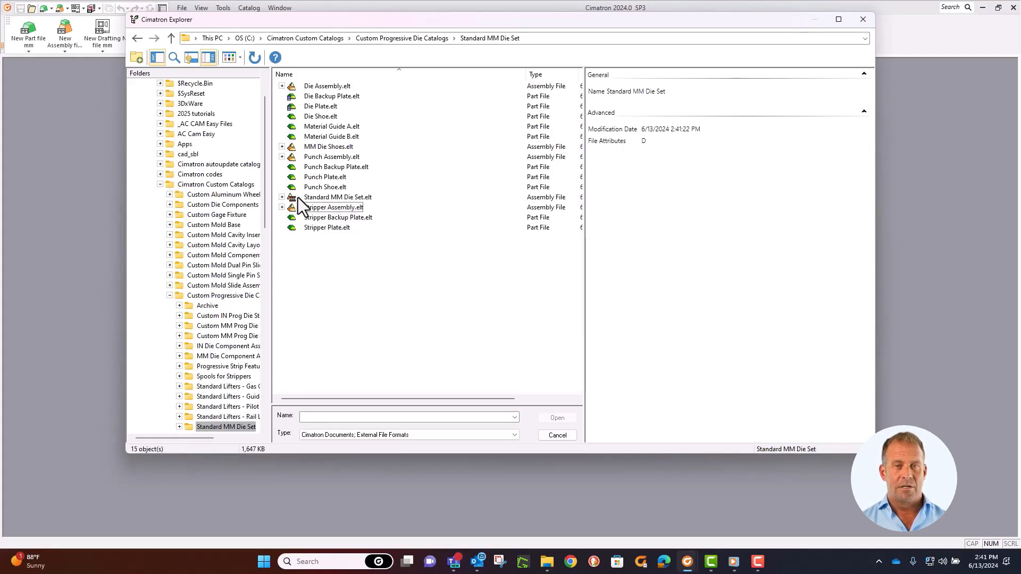
{"action": "right_click", "coordinate": [321, 199]}
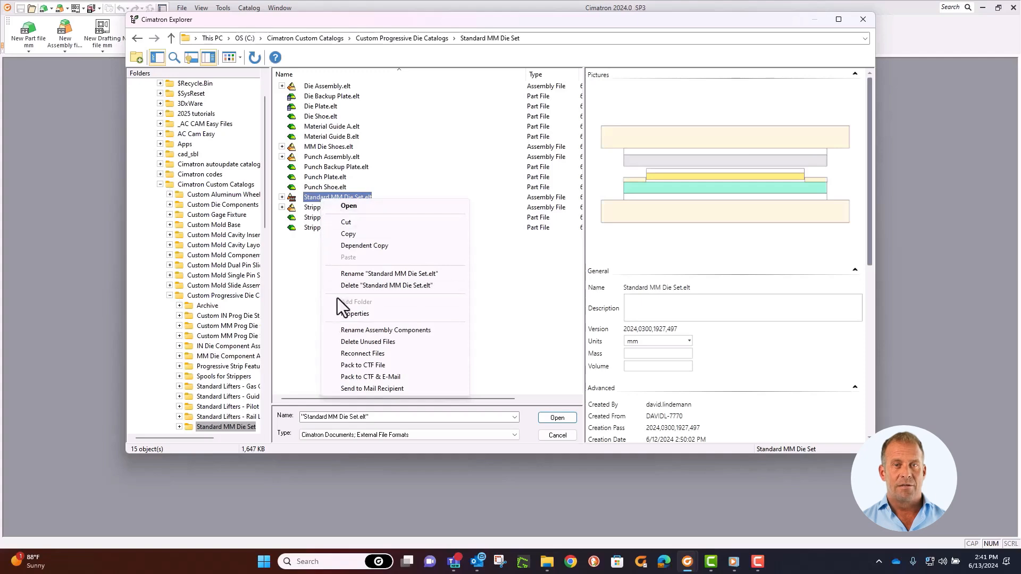
{"action": "left_click", "coordinate": [343, 341]}
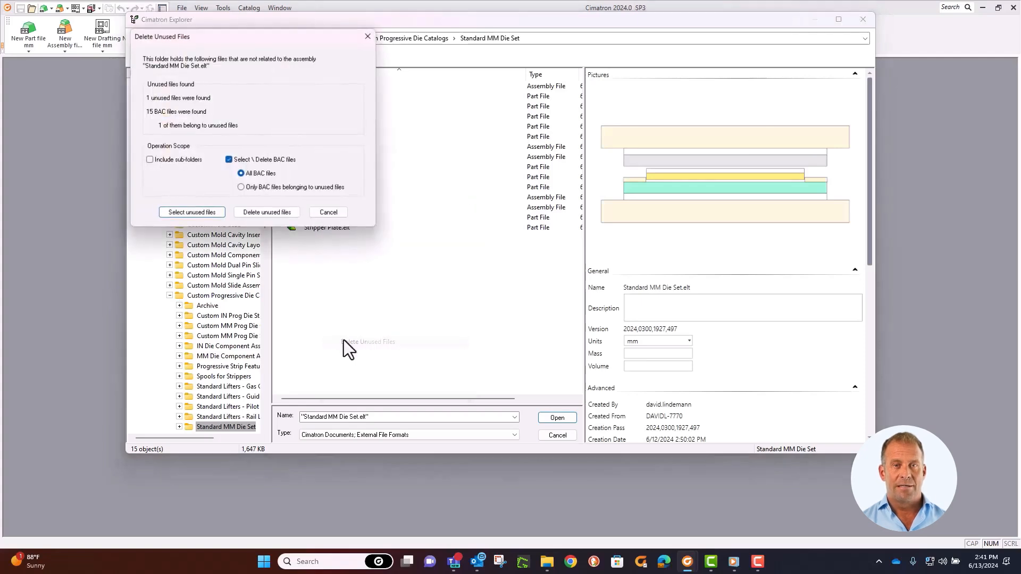
{"action": "left_click", "coordinate": [254, 213]}
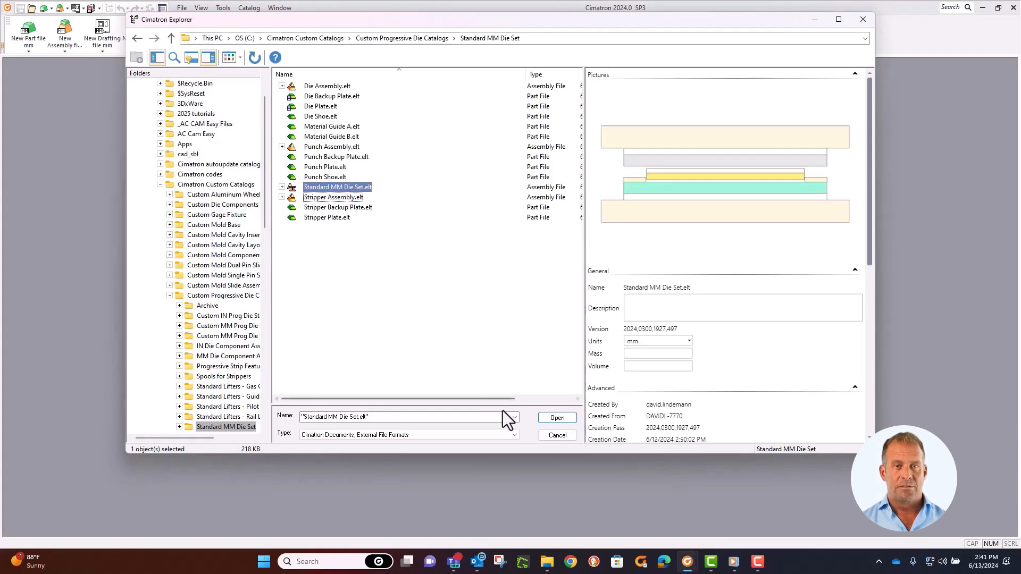
{"action": "left_click", "coordinate": [541, 422]}
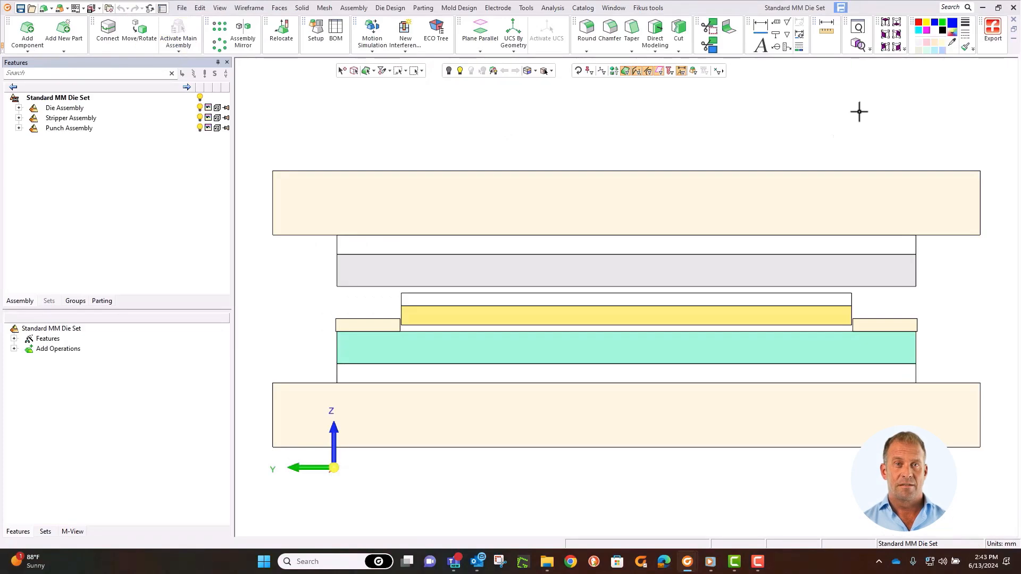
- Display the Die Tool Design toolbar in the workspace
{"action": "right_click", "coordinate": [869, 10]}
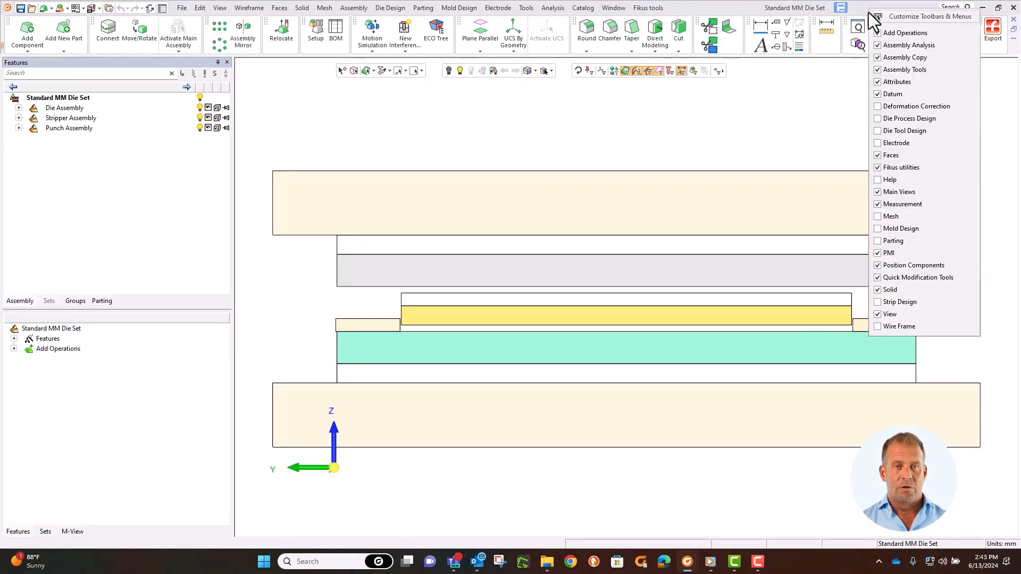
{"action": "left_click", "coordinate": [877, 132]}
{"action": "left_click", "coordinate": [827, 134]}
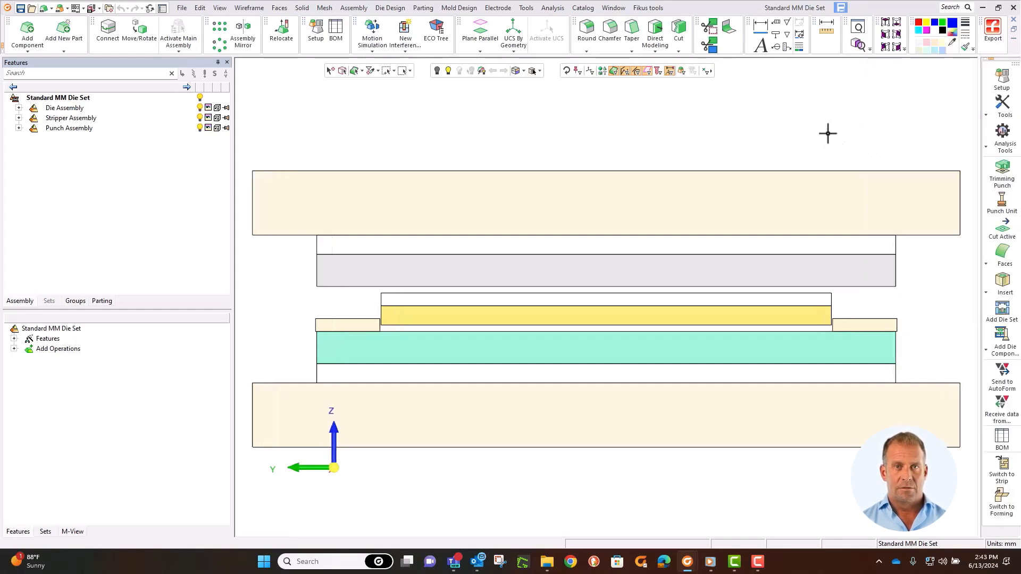
- Start adding a die set and choose the Standard MM Die Set folder in Custom Progressive Die Catalogs as its catalog
{"action": "left_click", "coordinate": [1010, 319]}
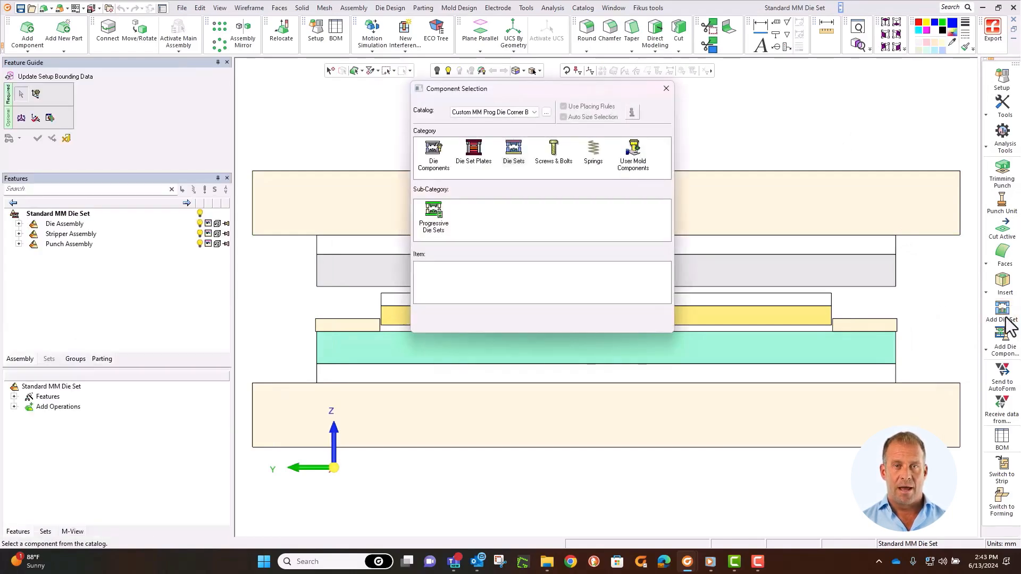
{"action": "left_click", "coordinate": [533, 112]}
{"action": "left_click", "coordinate": [535, 110]}
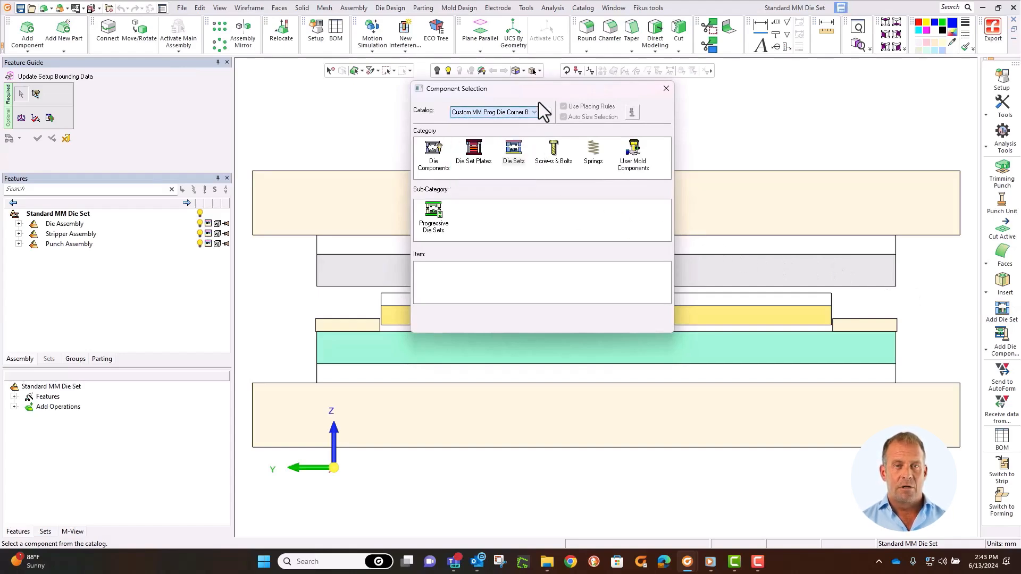
{"action": "left_click", "coordinate": [546, 111]}
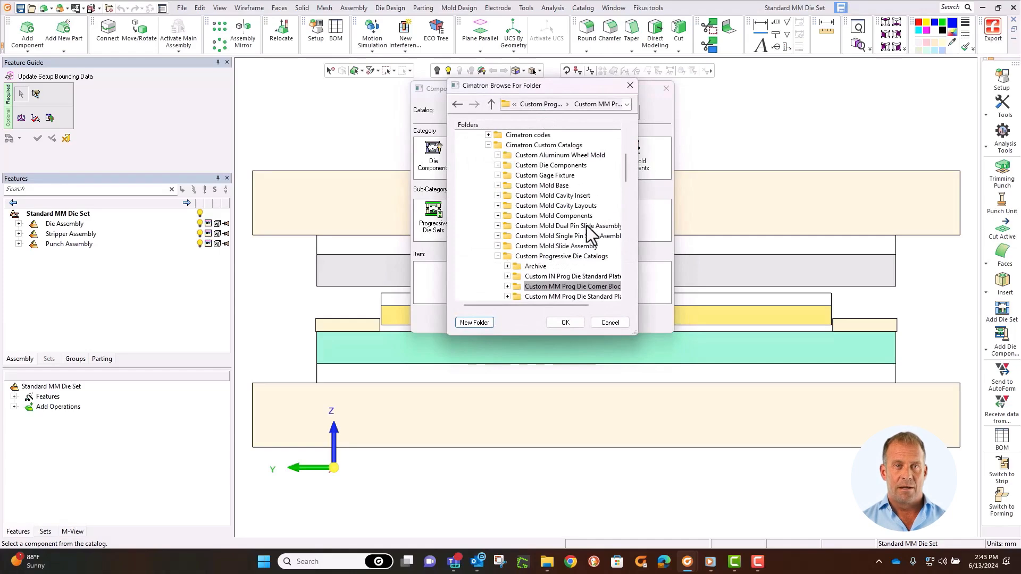
{"action": "left_click_drag", "start_coordinate": [626, 171], "coordinate": [628, 189]}
{"action": "left_click", "coordinate": [579, 286]}
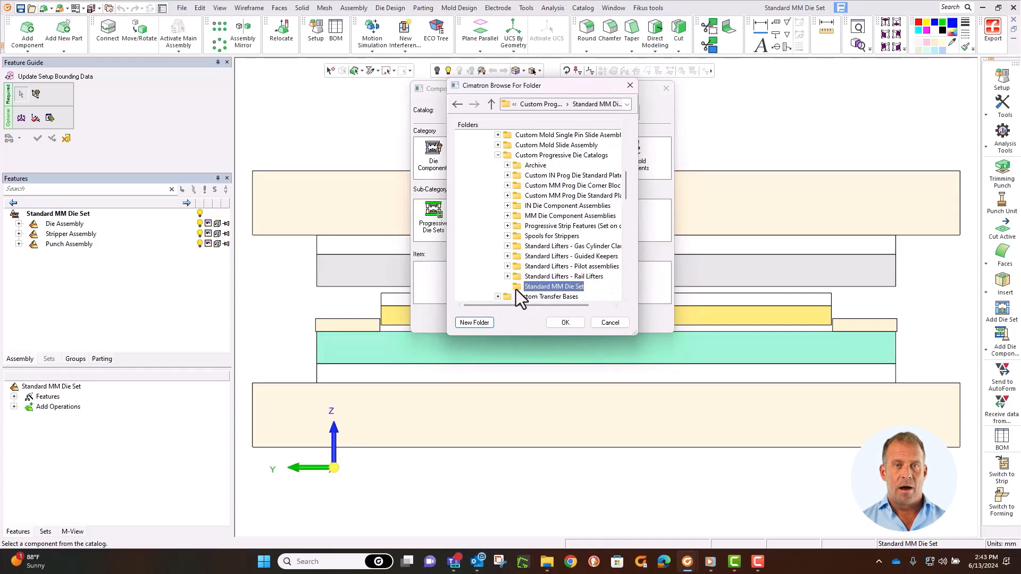
{"action": "left_click", "coordinate": [550, 321]}
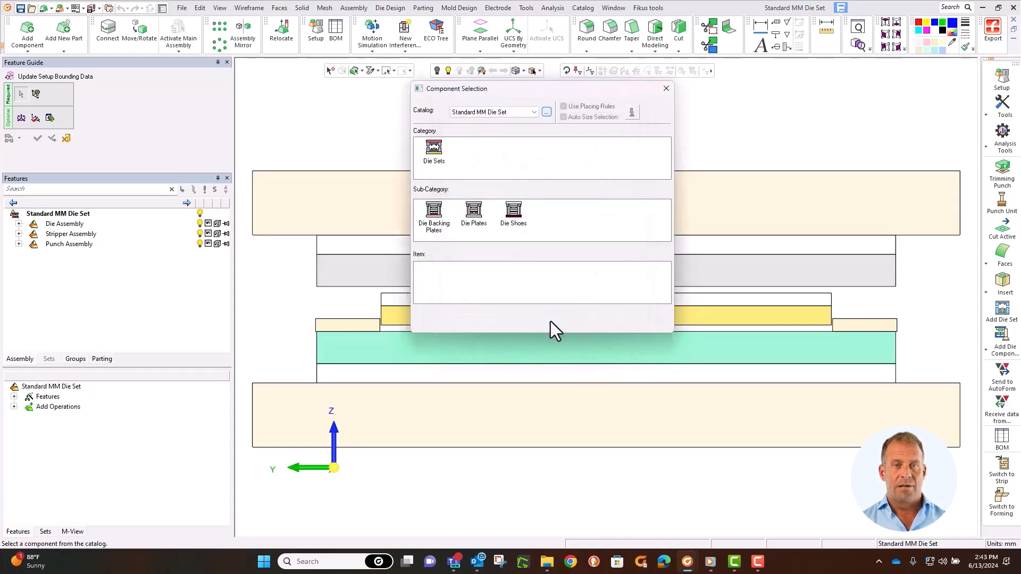
- Select the Standard MM Die Set item in the Die Shoes sub-category and examine its picture, general and advanced properties
{"action": "left_click", "coordinate": [514, 216]}
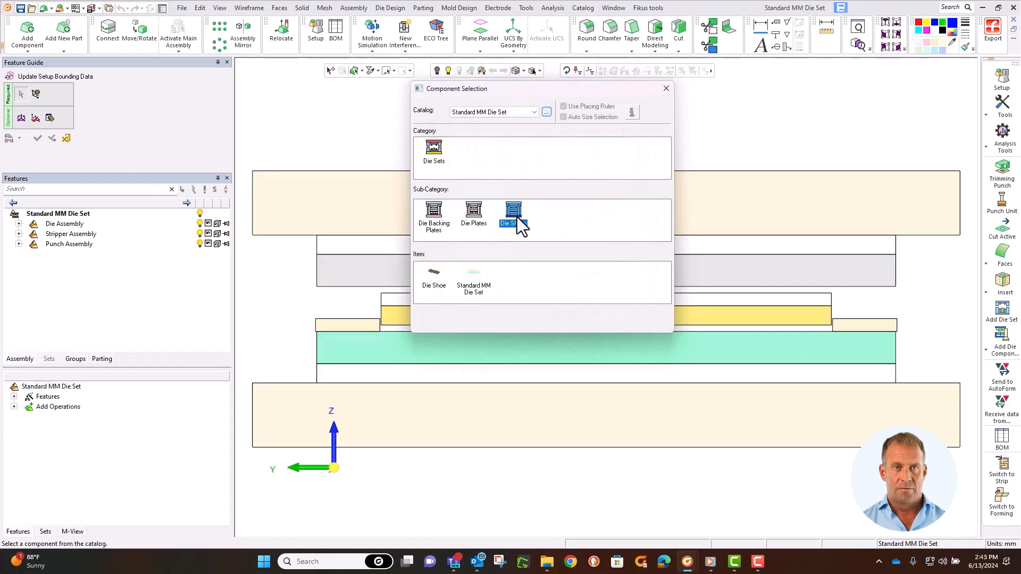
{"action": "left_click", "coordinate": [475, 276]}
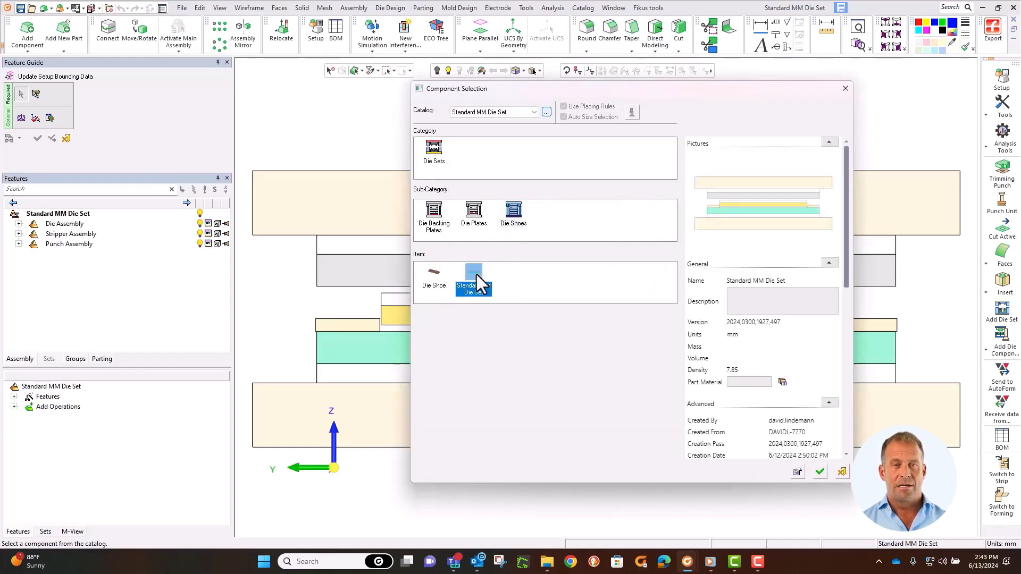
{"action": "left_click_drag", "start_coordinate": [847, 234], "coordinate": [843, 394]}
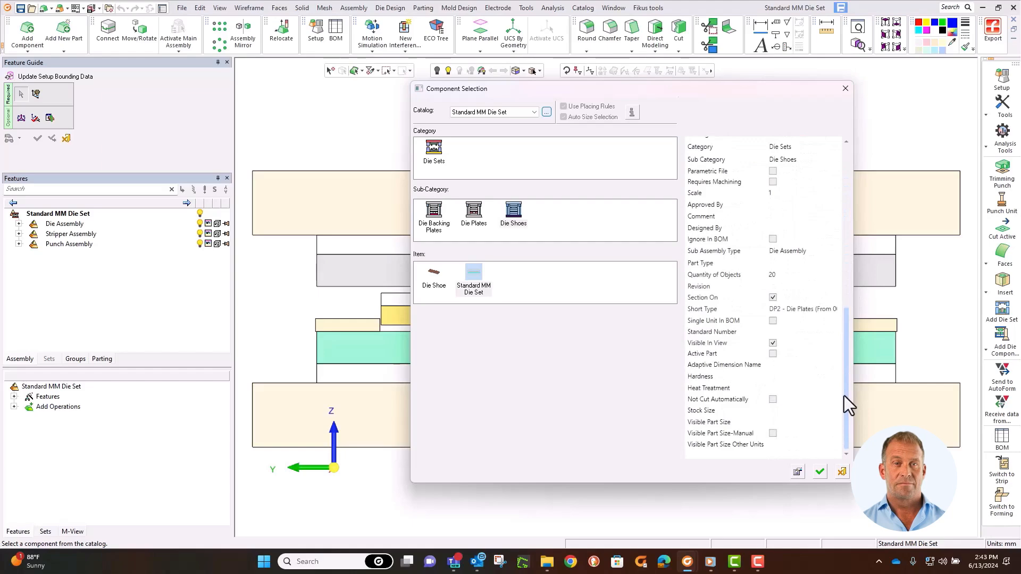